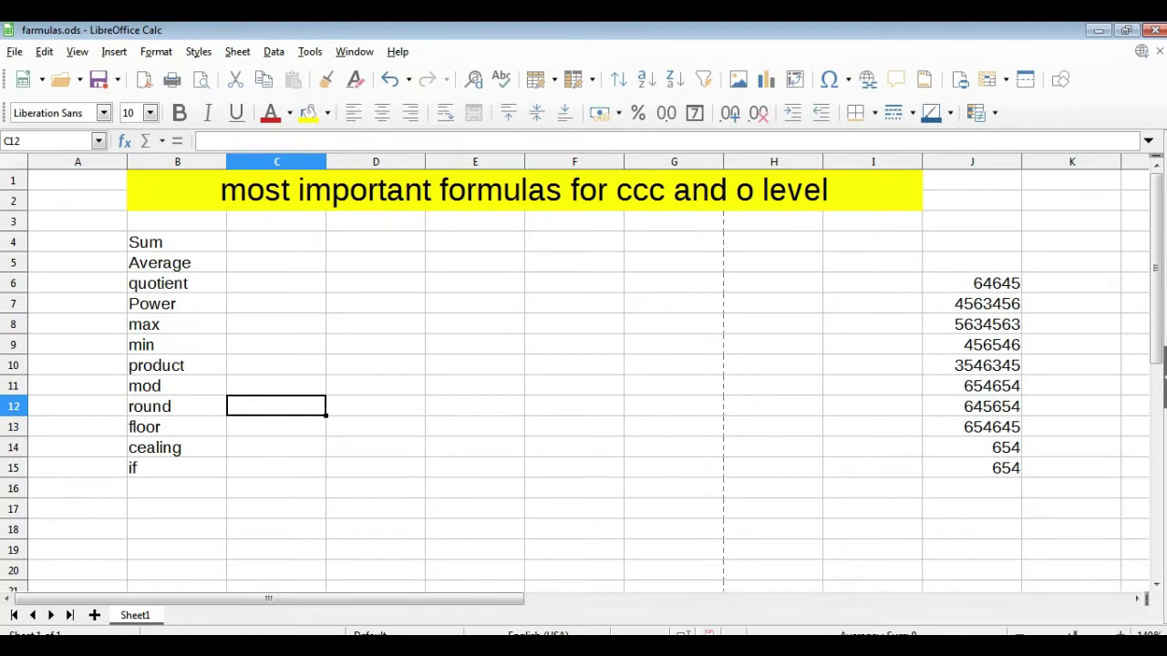
# Step: Enter the formula =SUM(60,56,80) in cell C4, beside the Sum label
pyautogui.click(276, 386)
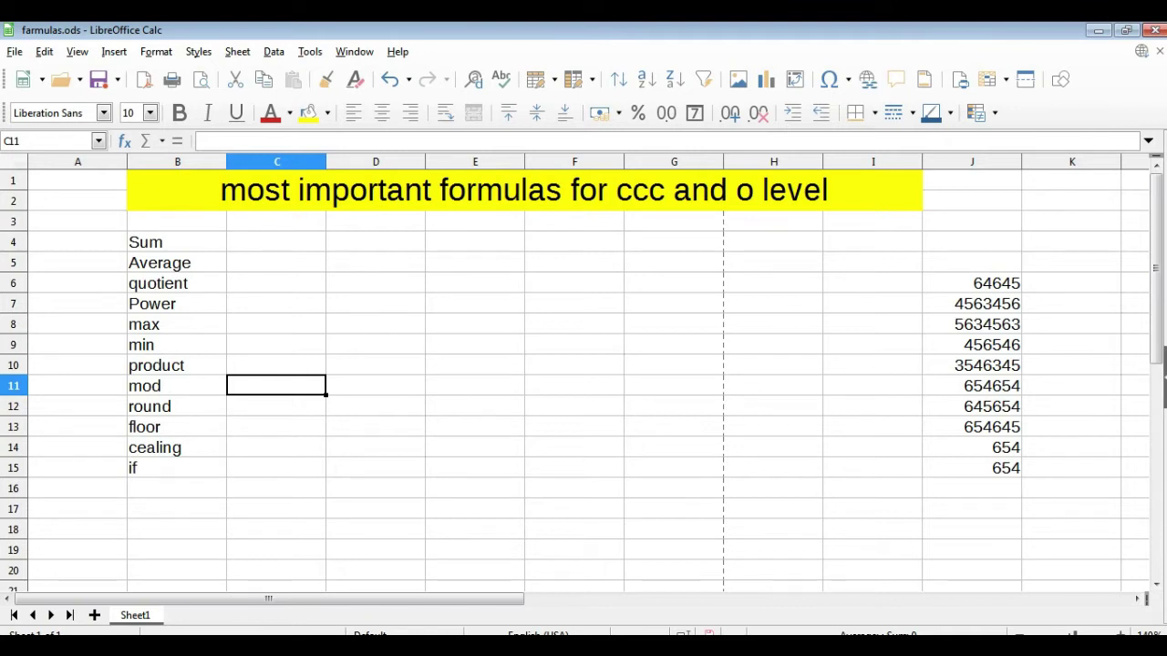
pyautogui.click(276, 242)
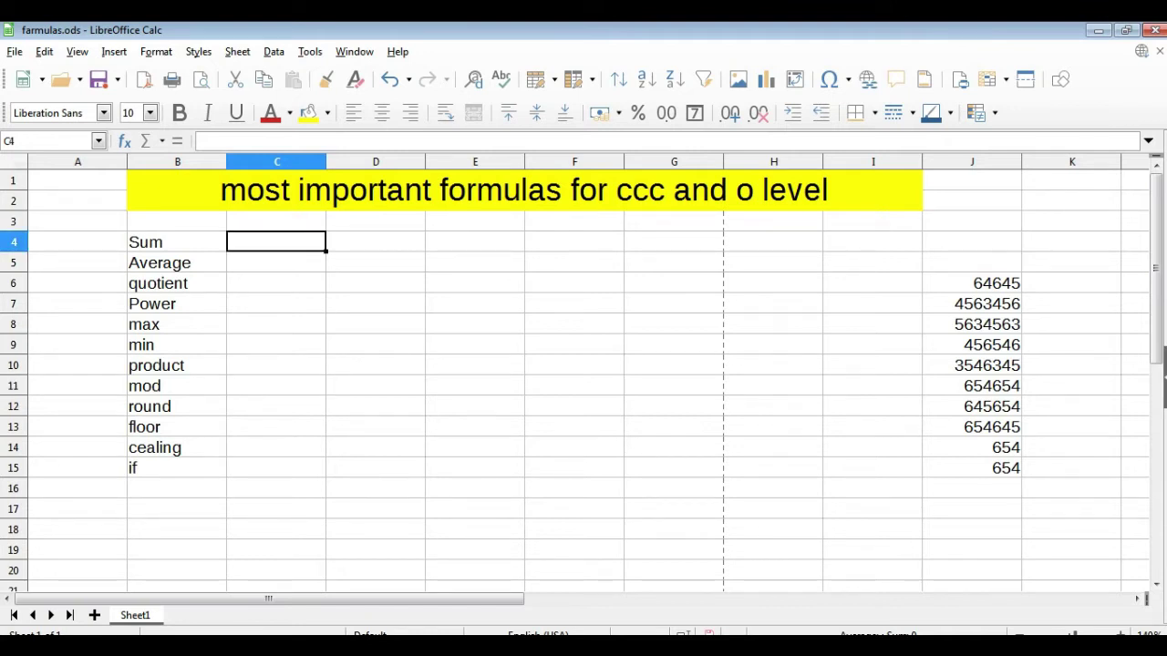
pyautogui.write('=')
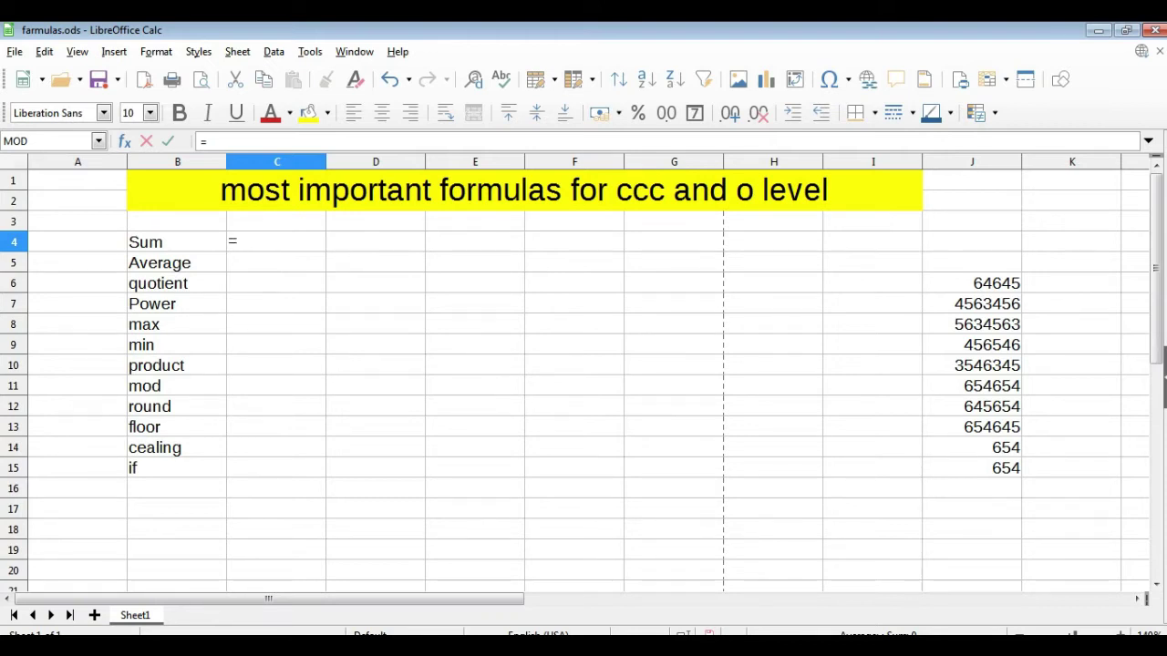
pyautogui.write('sum')
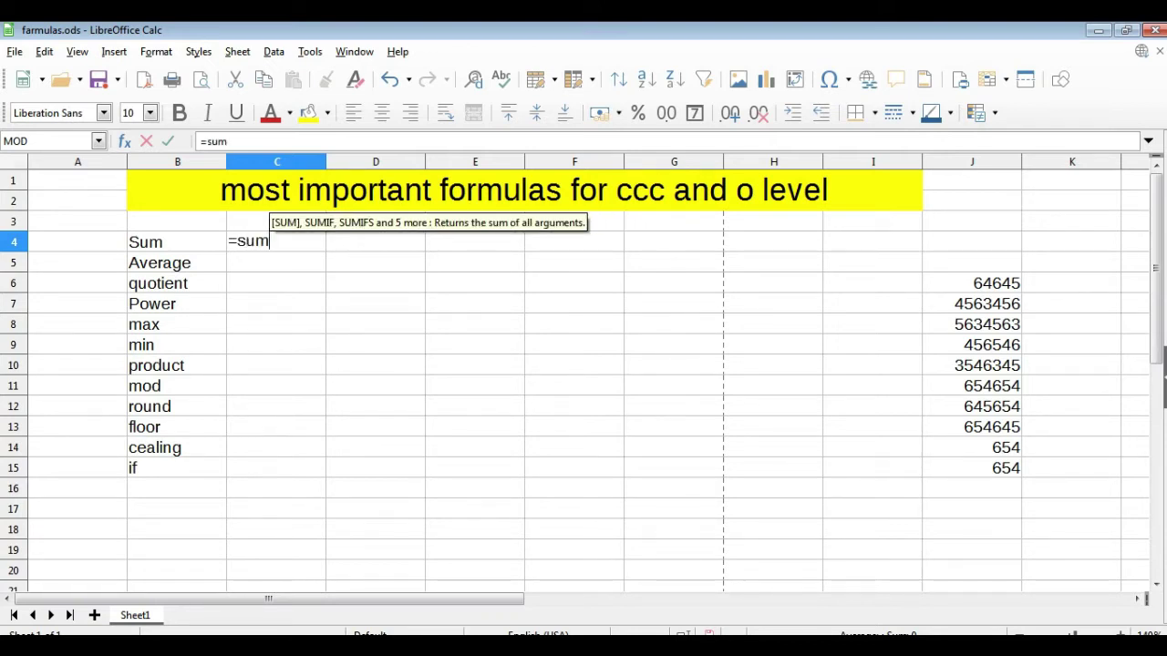
pyautogui.write('(')
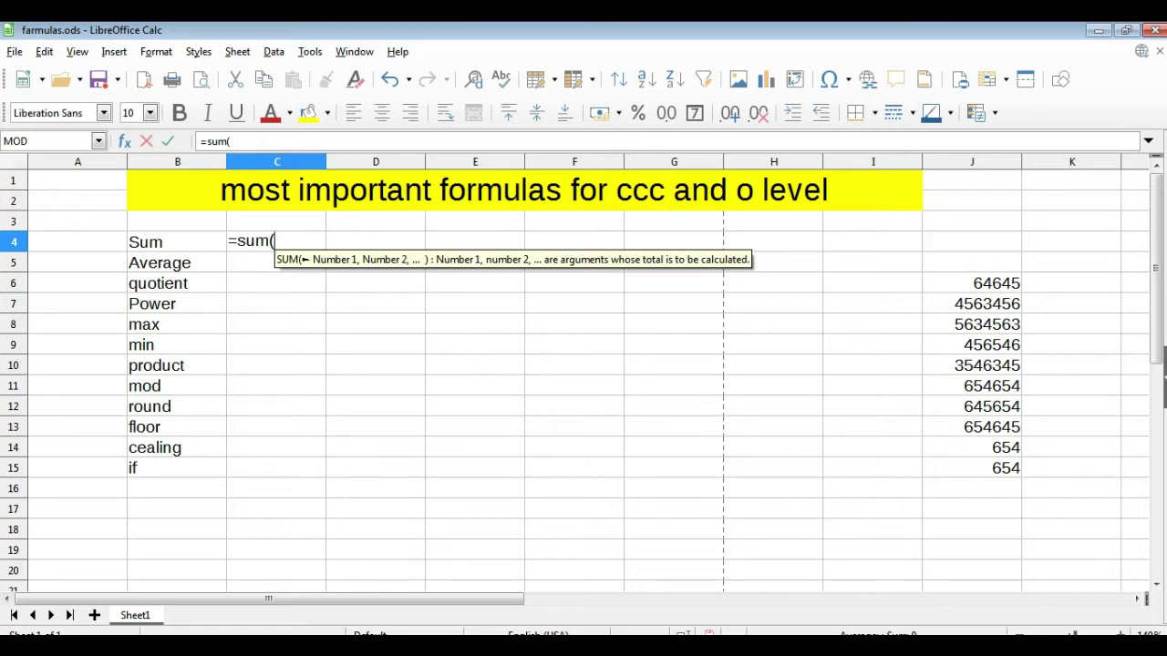
pyautogui.write('60,56')
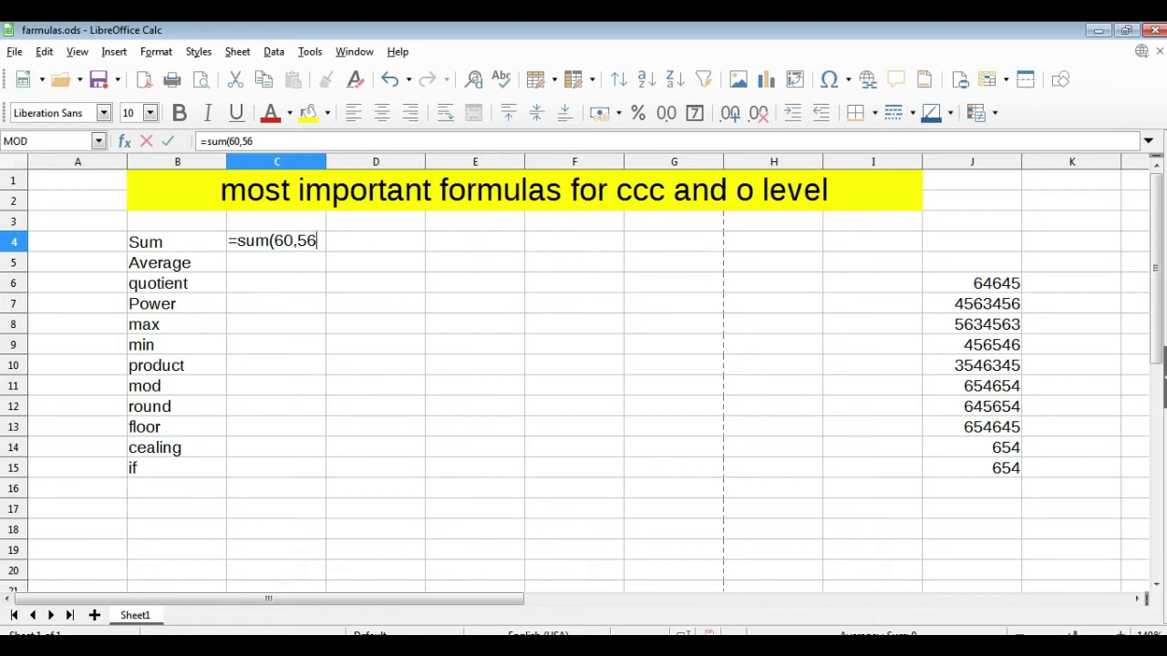
pyautogui.write(',80)')
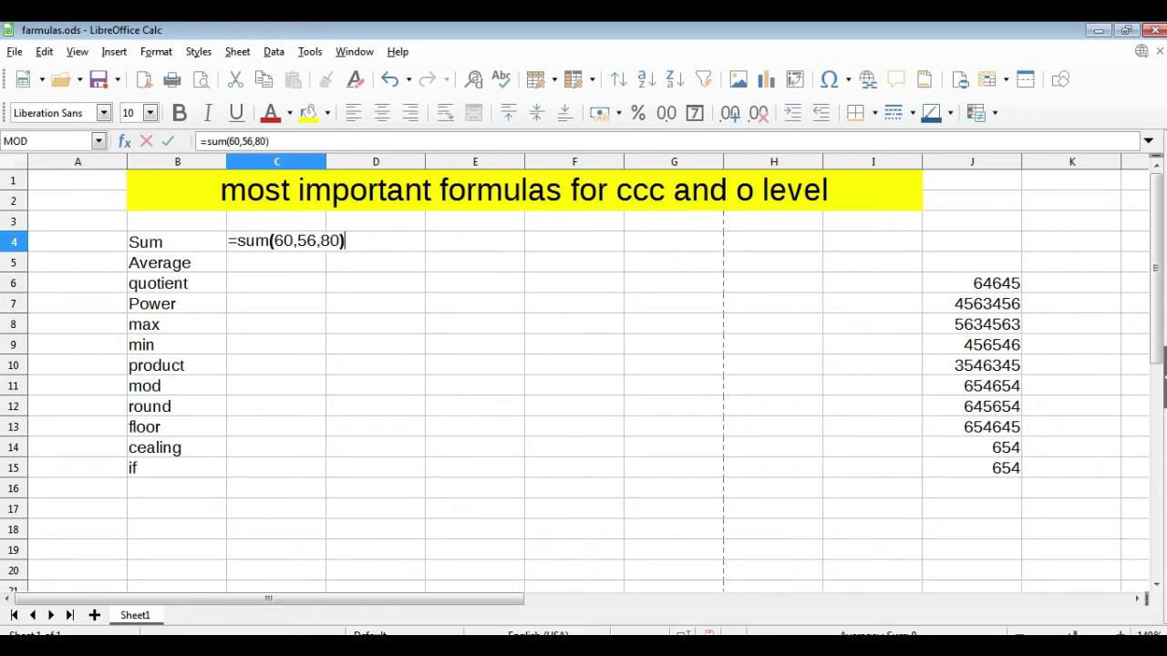
pyautogui.press('Return')
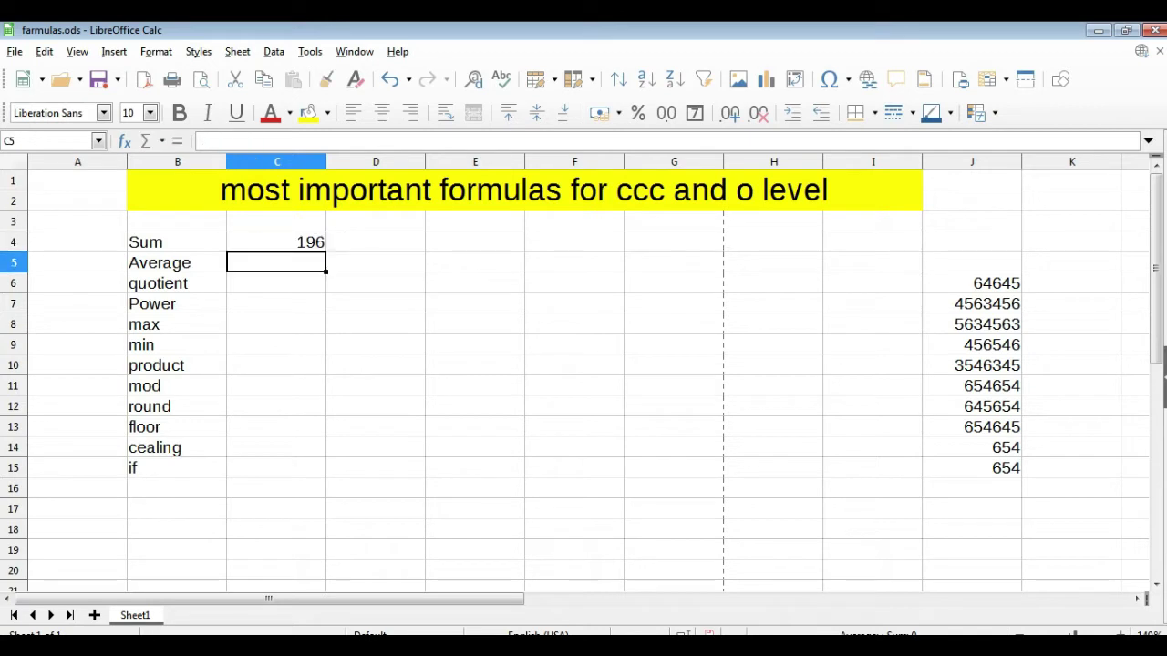
# Step: Replace the typed numbers in C4's SUM formula with the cell range J6:J14
pyautogui.press('Up')
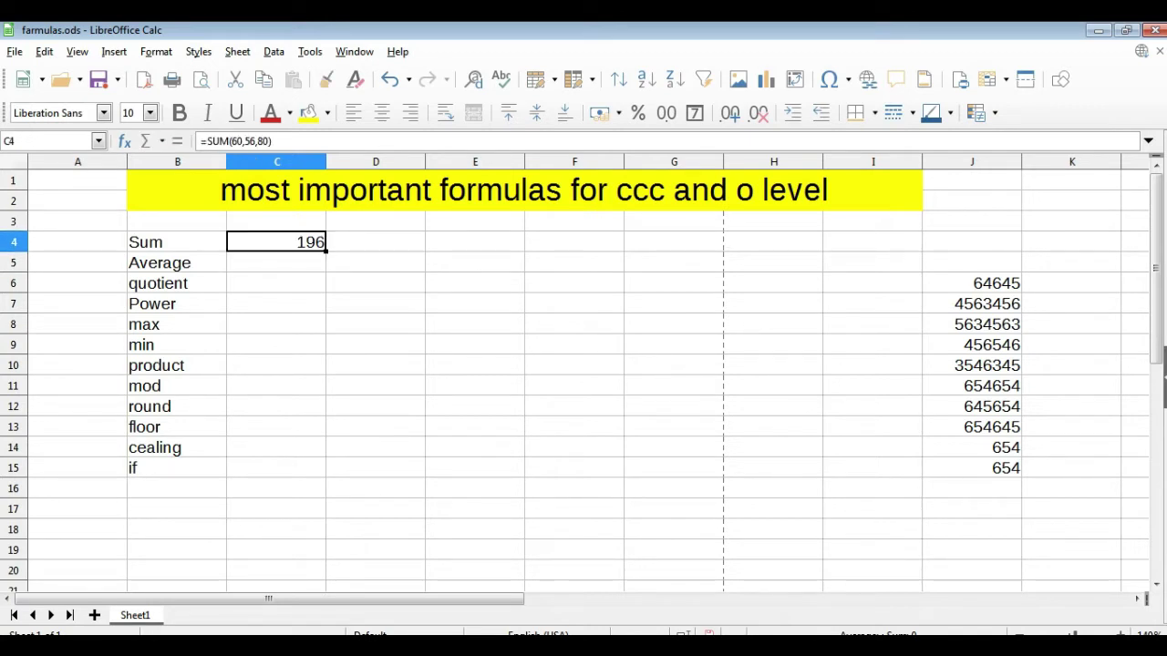
pyautogui.press('F2')
pyautogui.hotkey('shift', 'Left')
pyautogui.hotkey('shift', 'Left')
pyautogui.hotkey('shift', 'Left')
pyautogui.hotkey('shift', 'Left')
pyautogui.hotkey('shift', 'Left')
pyautogui.hotkey('shift', 'Left')
pyautogui.hotkey('shift', 'Left')
pyautogui.hotkey('shift', 'Left')
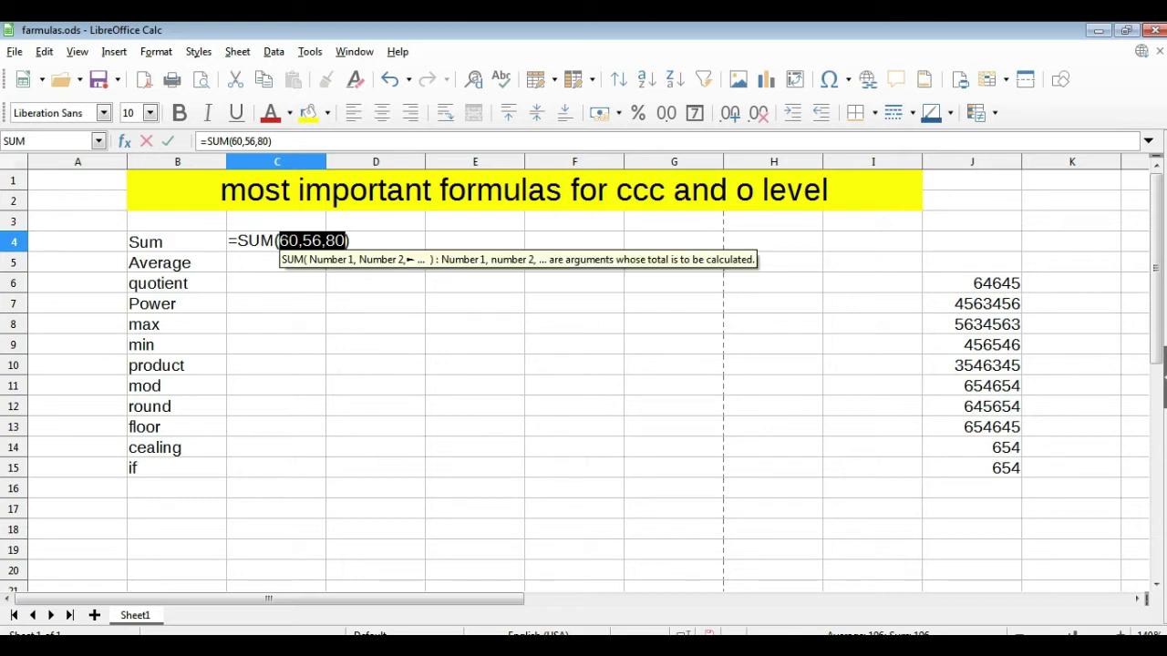
pyautogui.press('BackSpace')
pyautogui.moveTo(971, 284); pyautogui.dragTo(1007, 436)
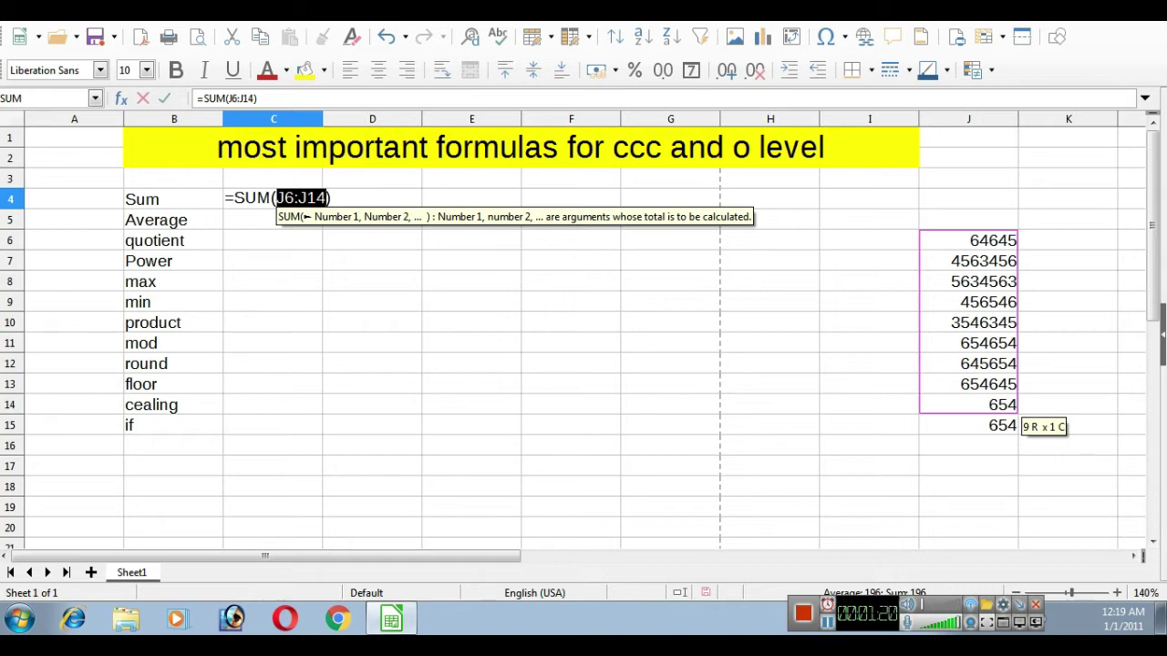
pyautogui.press('Return')
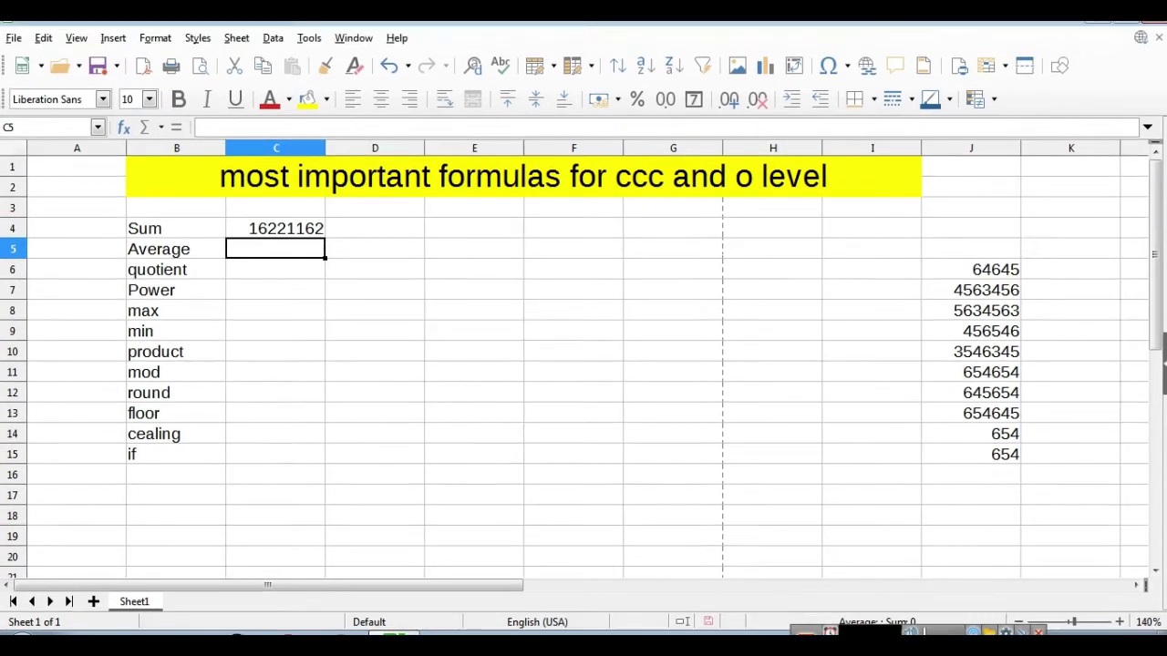
# Step: Replace the SUM formula in C4 with the direct addition =60+60+30+20
pyautogui.press('Up')
pyautogui.press('F2')
pyautogui.moveTo(330, 240); pyautogui.dragTo(249, 241)
pyautogui.click(249, 240)
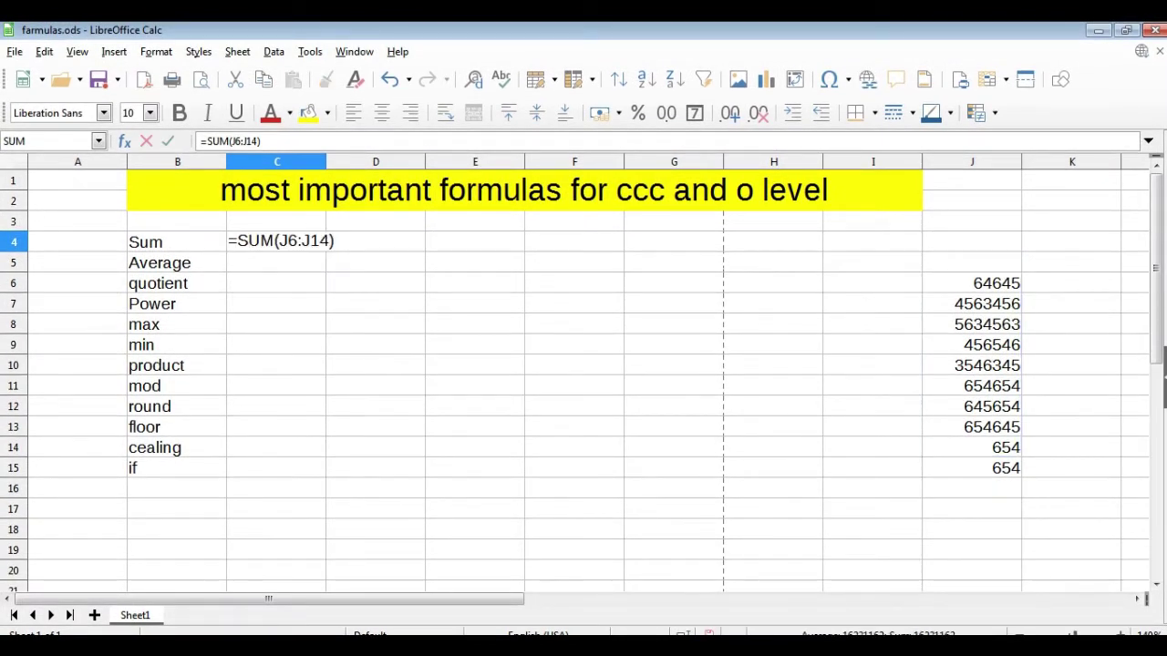
pyautogui.moveTo(335, 241); pyautogui.dragTo(249, 241)
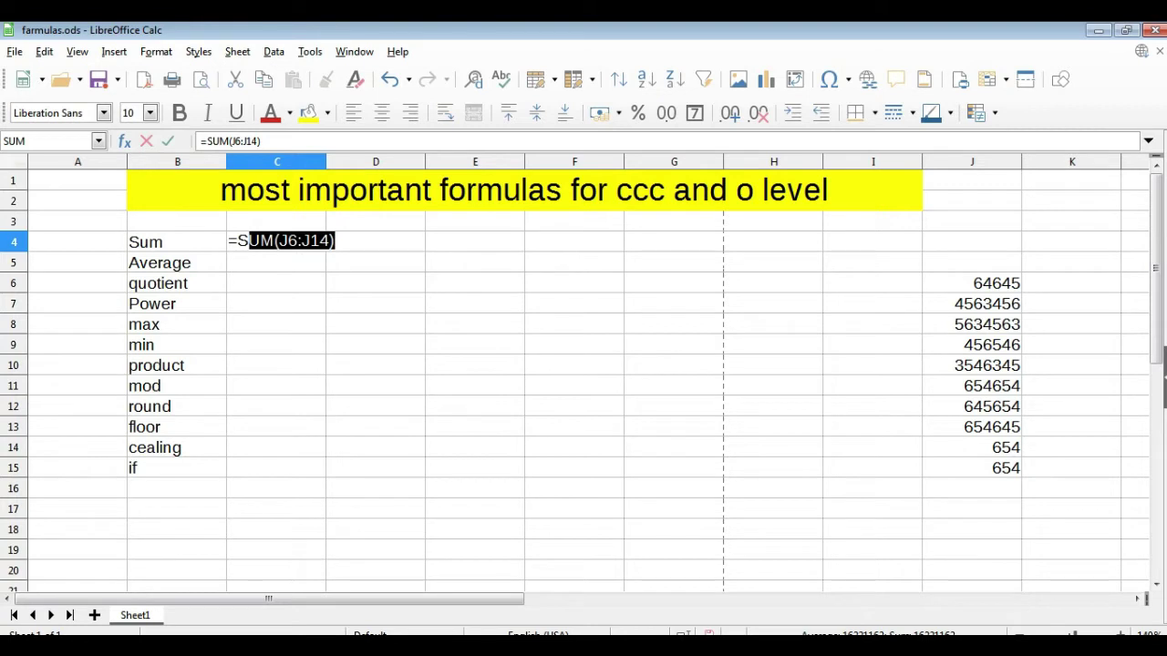
pyautogui.press('BackSpace')
pyautogui.press('BackSpace')
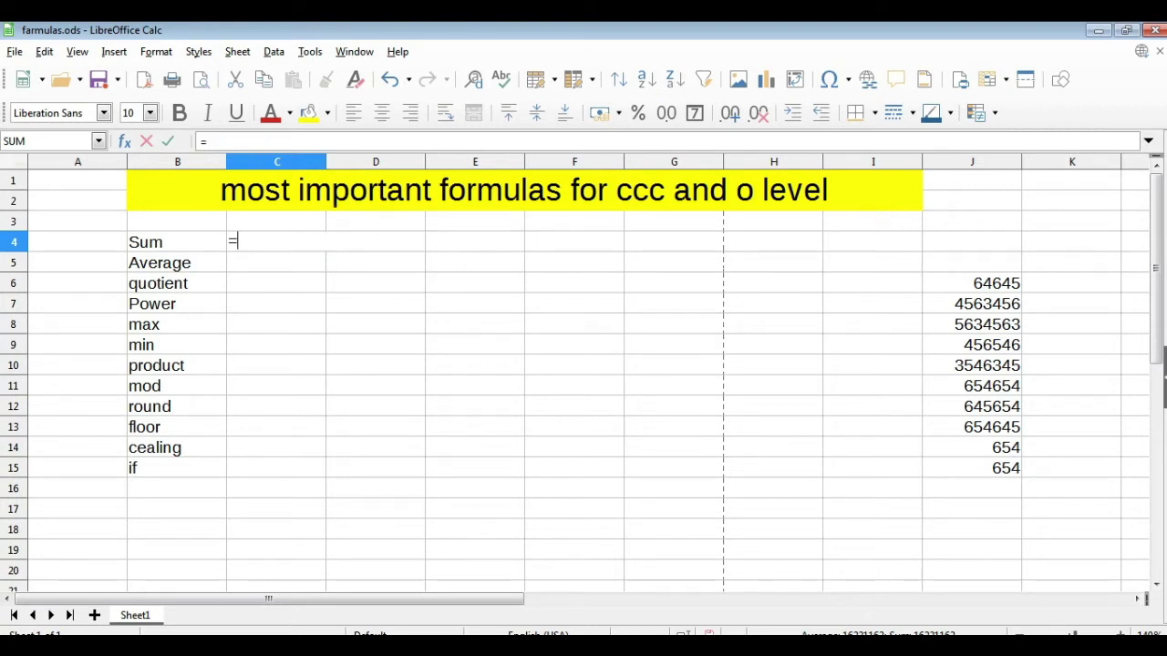
pyautogui.write('60+%)+')
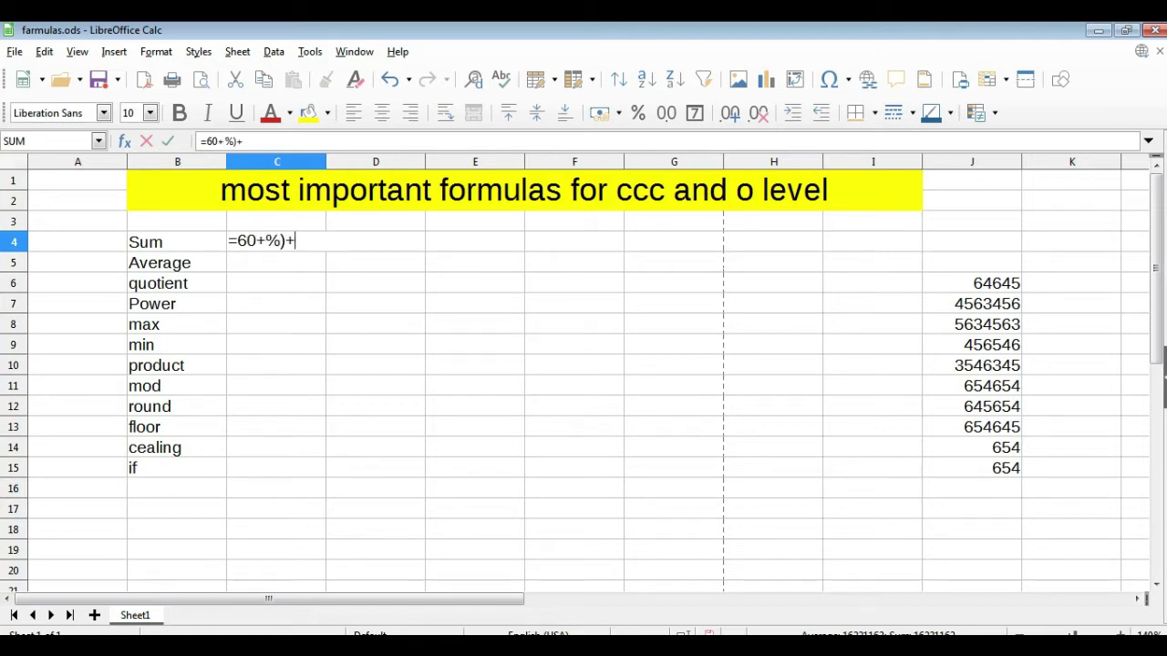
pyautogui.press('BackSpace')
pyautogui.press('BackSpace')
pyautogui.press('BackSpace')
pyautogui.write('$)+')
pyautogui.press('BackSpace')
pyautogui.press('BackSpace')
pyautogui.press('BackSpace')
pyautogui.write('6')
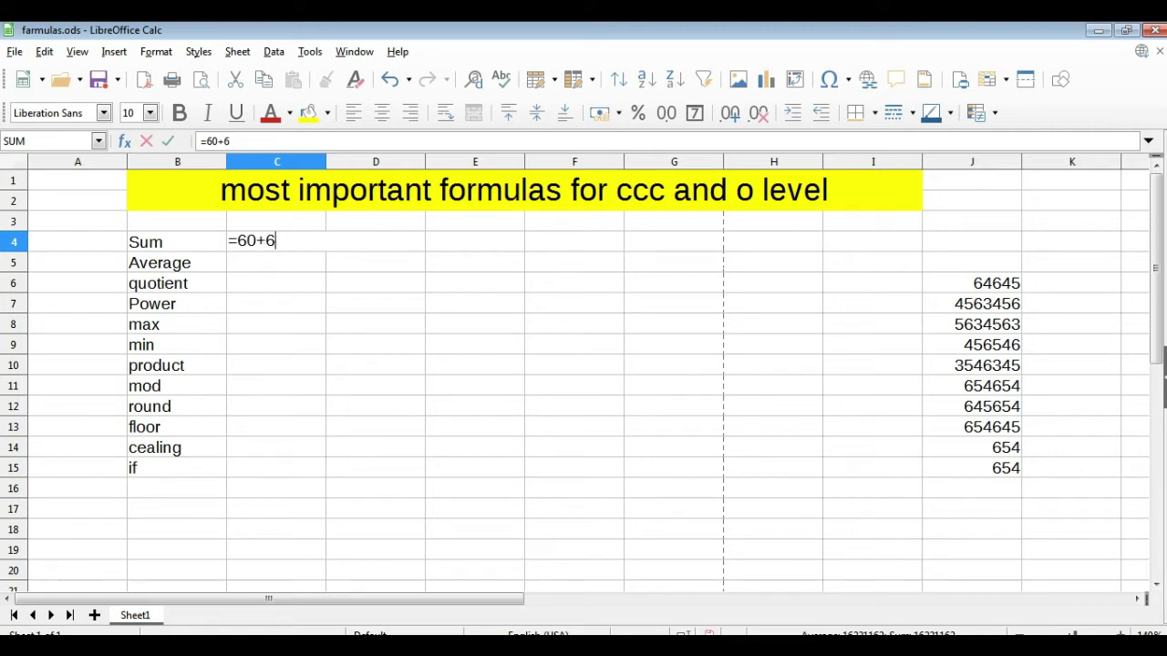
pyautogui.write('0+30+20')
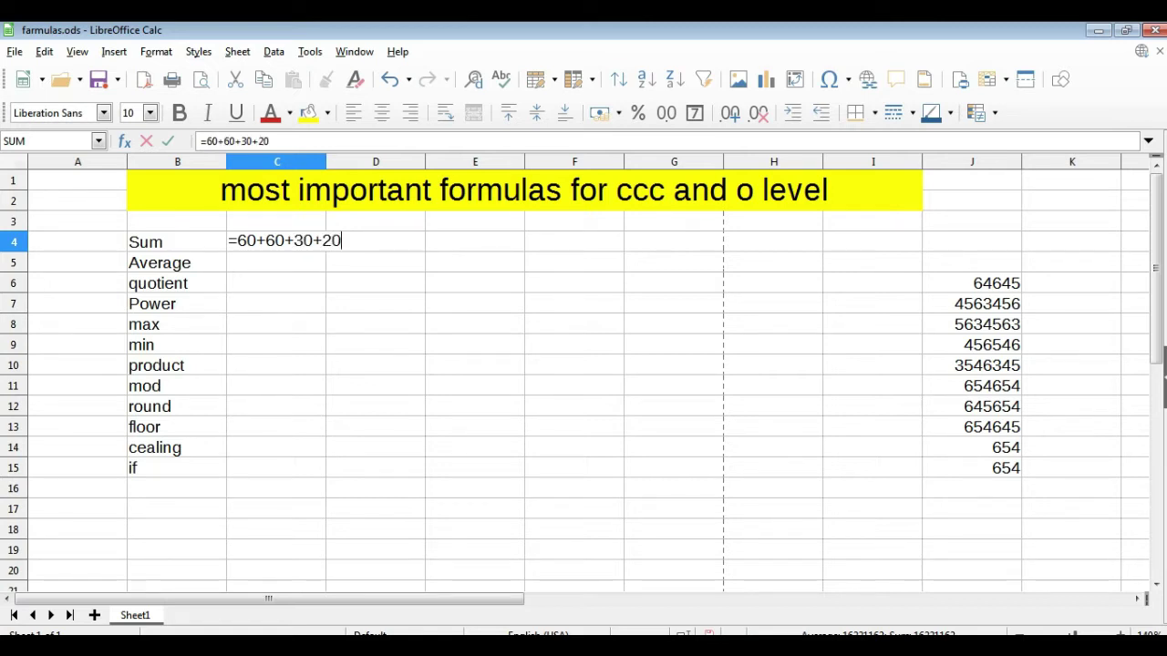
pyautogui.press('Return')
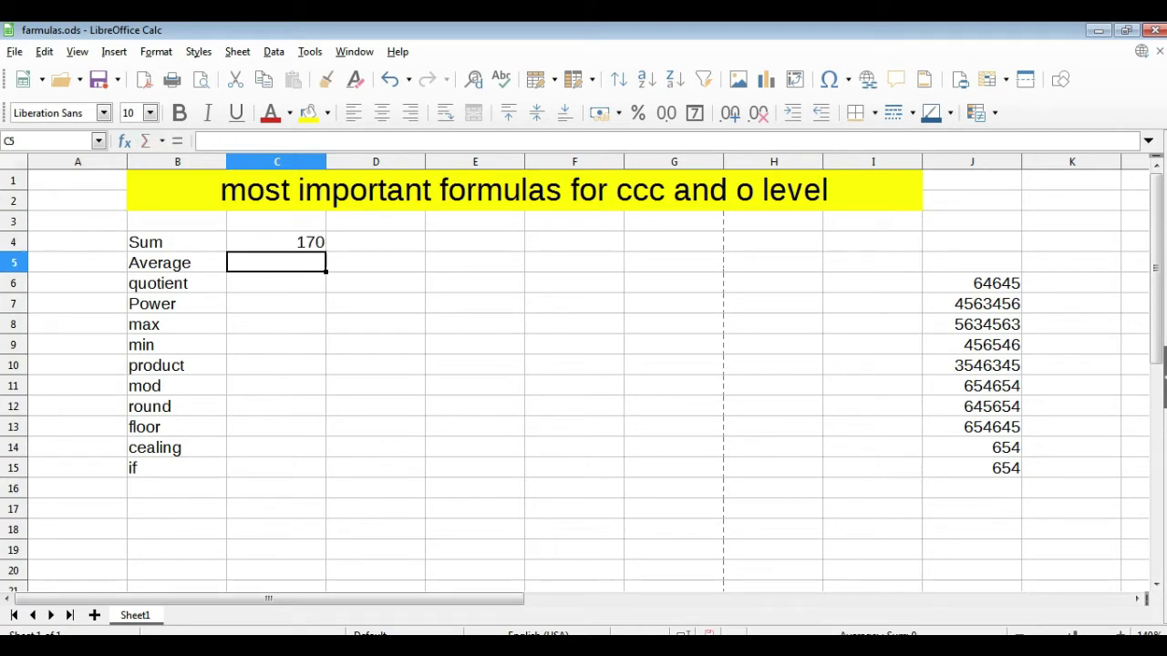
# Step: Try to separate the numbers in C4 with commas instead of plus signs, entering =60,60,30,20 without a function name
pyautogui.click(275, 242)
pyautogui.doubleClick(275, 241)
pyautogui.moveTo(342, 241); pyautogui.dragTo(237, 240)
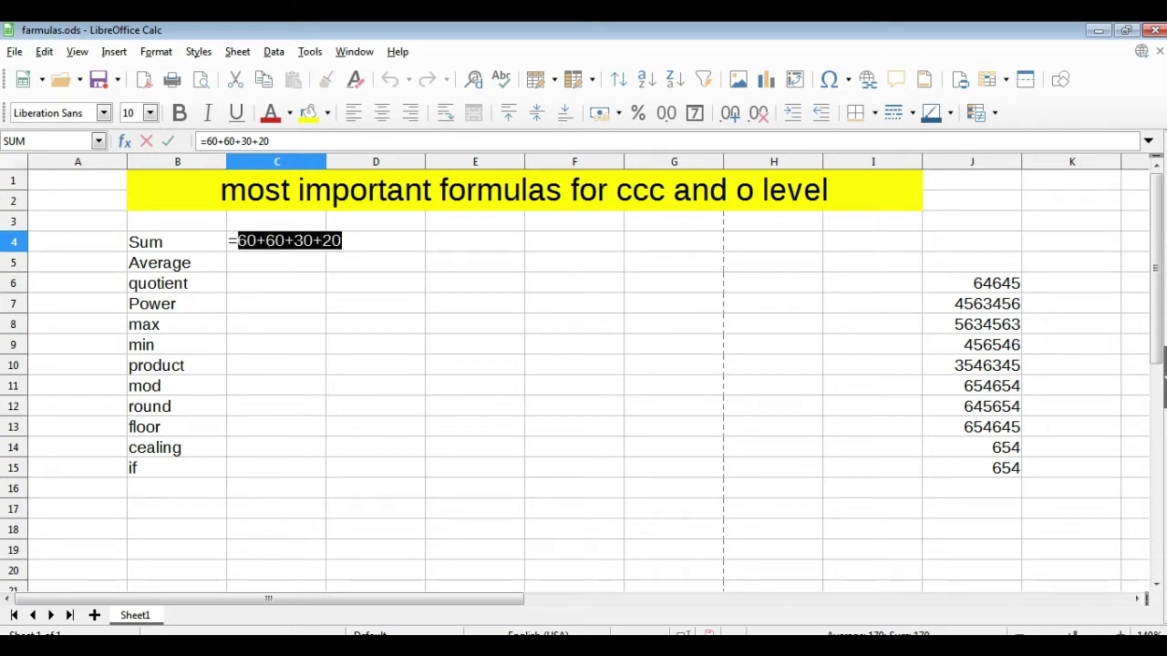
pyautogui.click(342, 240)
pyautogui.click(238, 240)
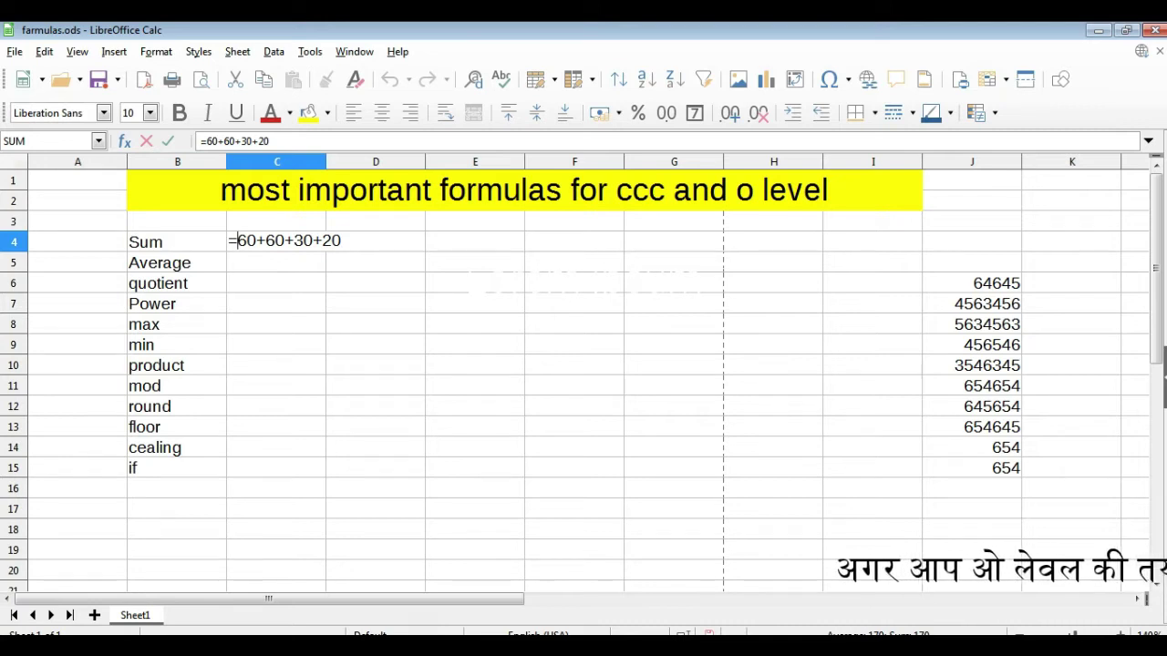
pyautogui.moveTo(265, 240); pyautogui.dragTo(256, 240)
pyautogui.press('BackSpace')
pyautogui.write(',')
pyautogui.moveTo(279, 240); pyautogui.dragTo(289, 241)
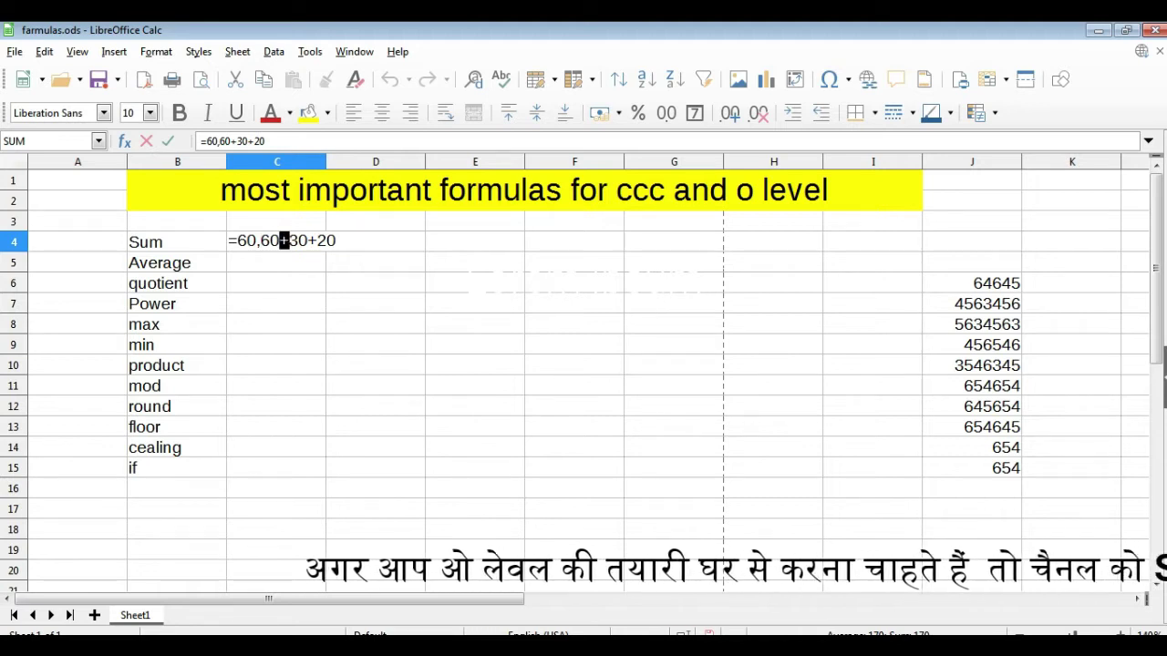
pyautogui.press('BackSpace')
pyautogui.write(',')
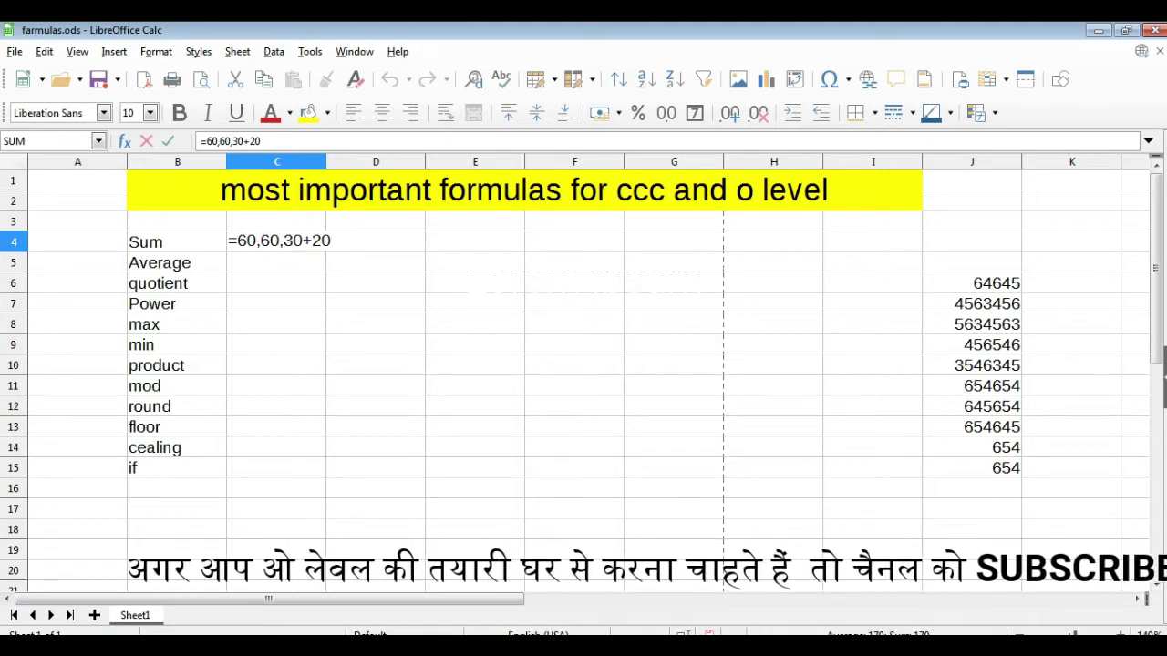
pyautogui.moveTo(313, 241); pyautogui.dragTo(304, 240)
pyautogui.press('BackSpace')
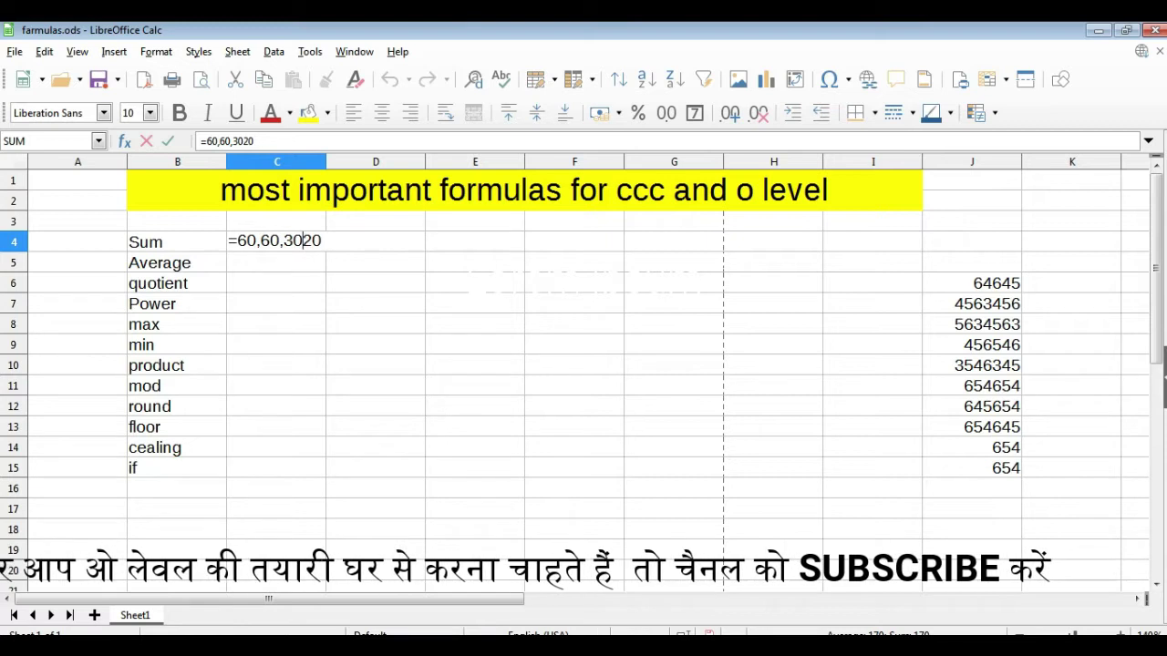
pyautogui.write(',')
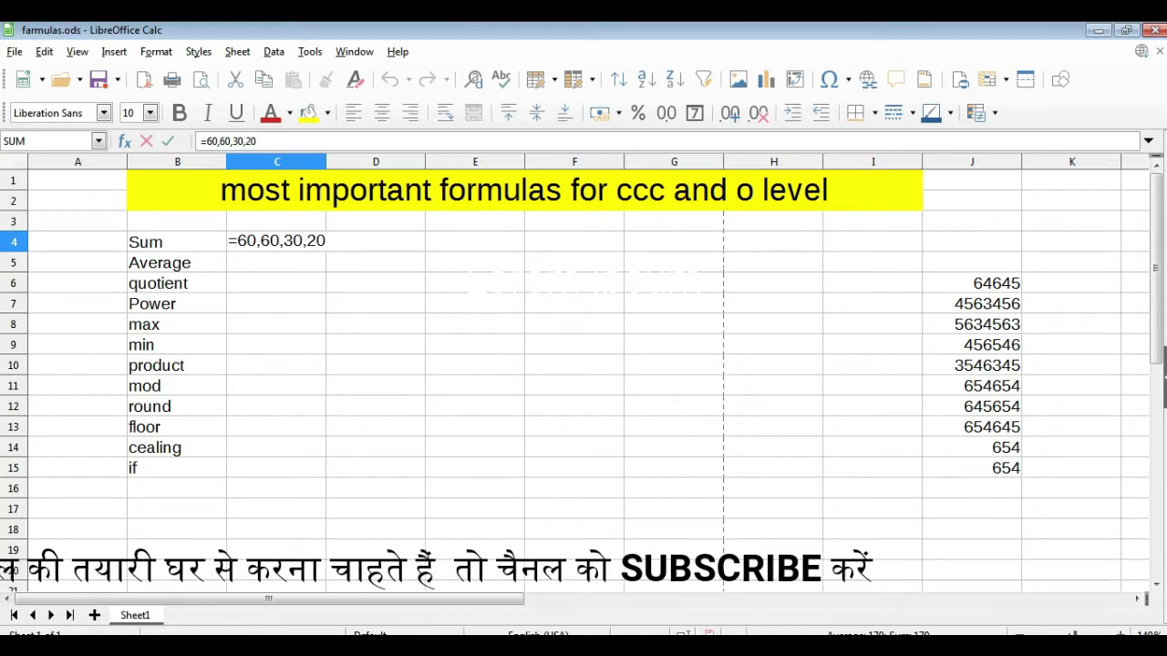
pyautogui.press('Return')
pyautogui.click(276, 241)
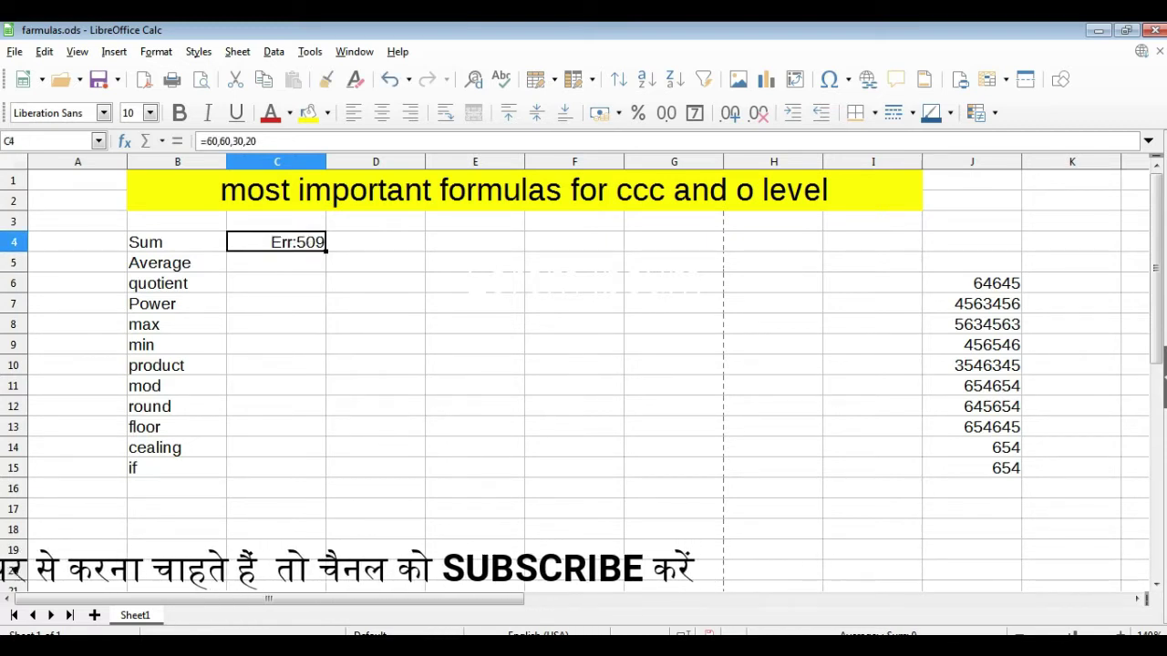
pyautogui.doubleClick(308, 242)
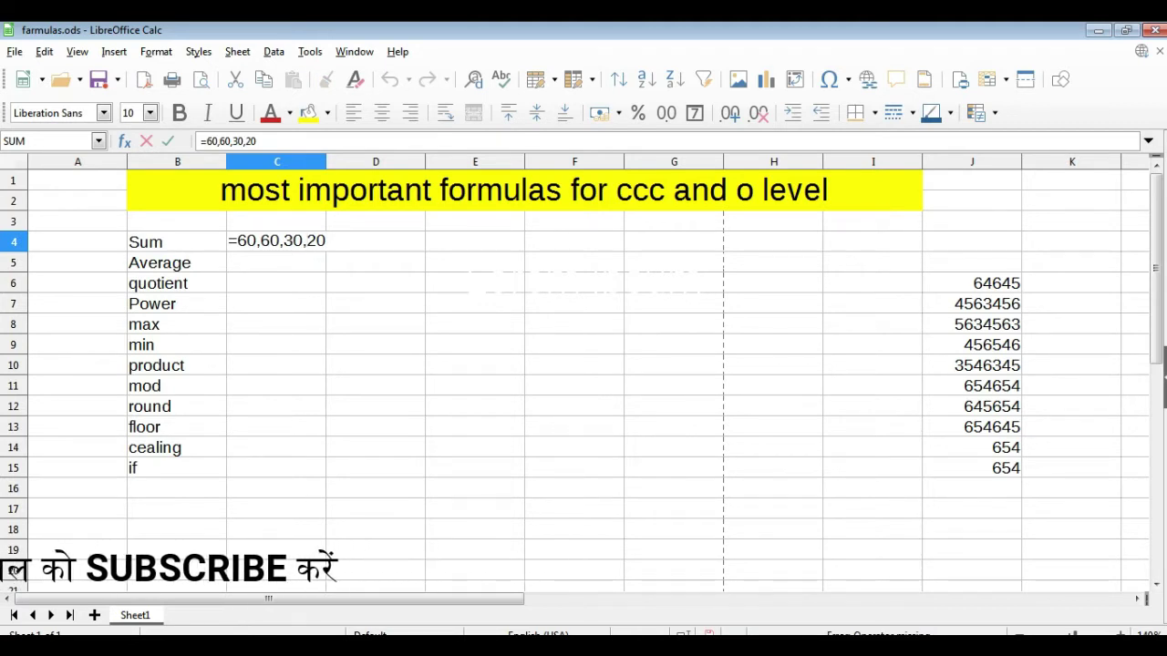
pyautogui.press('Return')
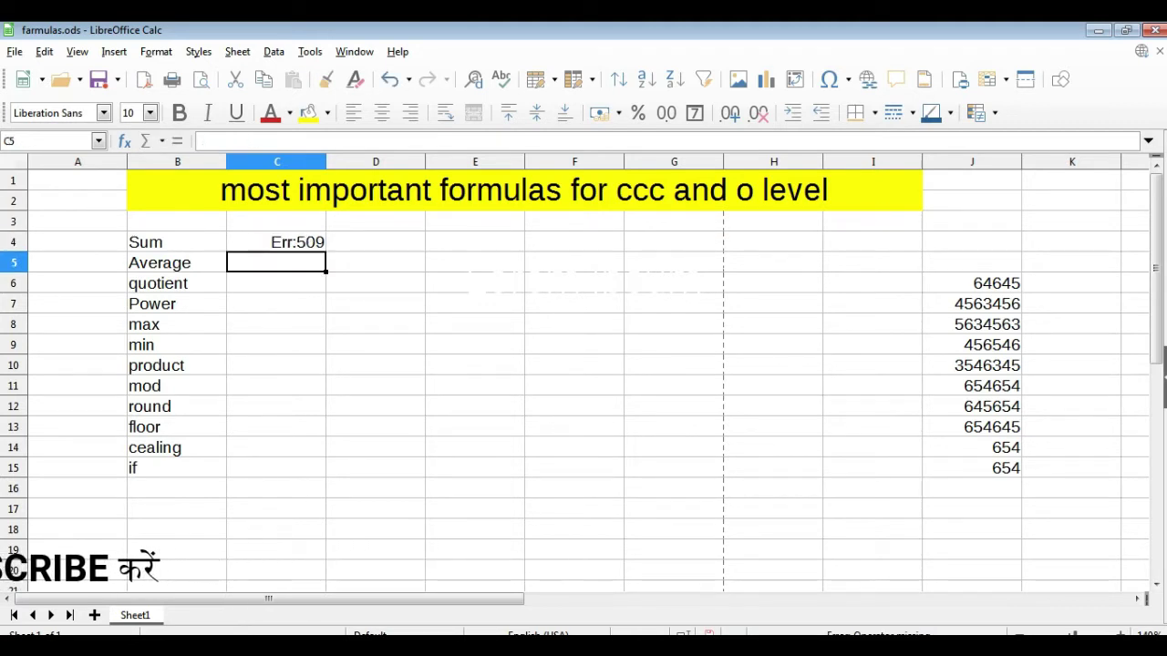
# Step: Change the formula in C4 to =60+60+30, putting plus signs in place of the commas and removing the 20
pyautogui.click(307, 241)
pyautogui.doubleClick(307, 242)
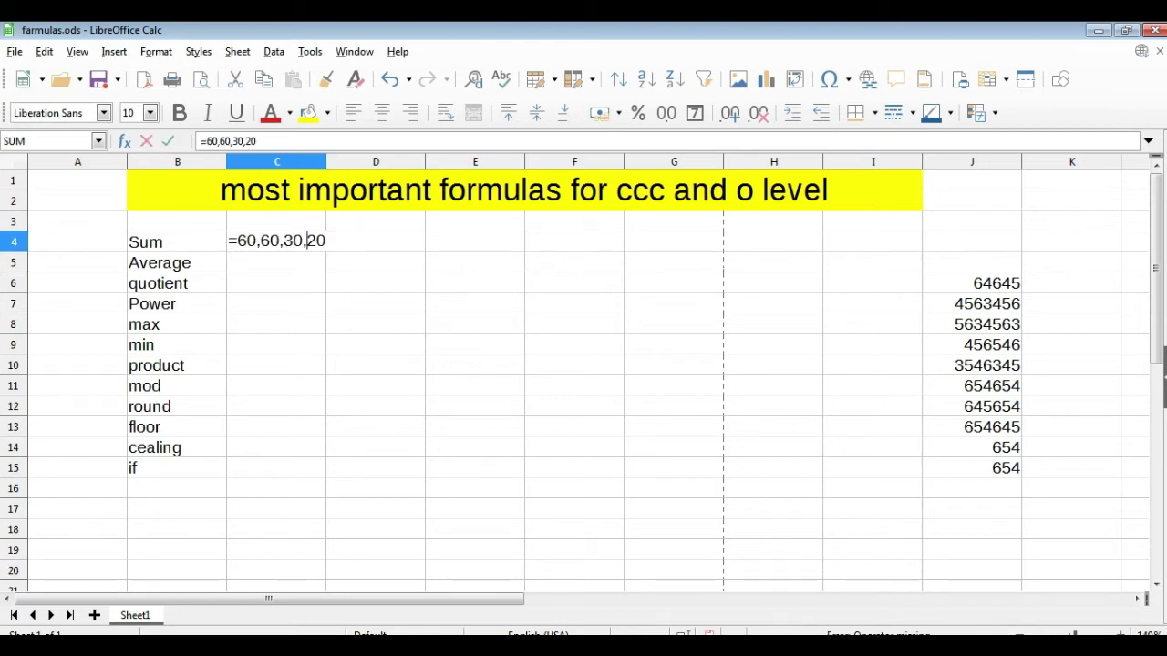
pyautogui.click(259, 240)
pyautogui.press('Delete')
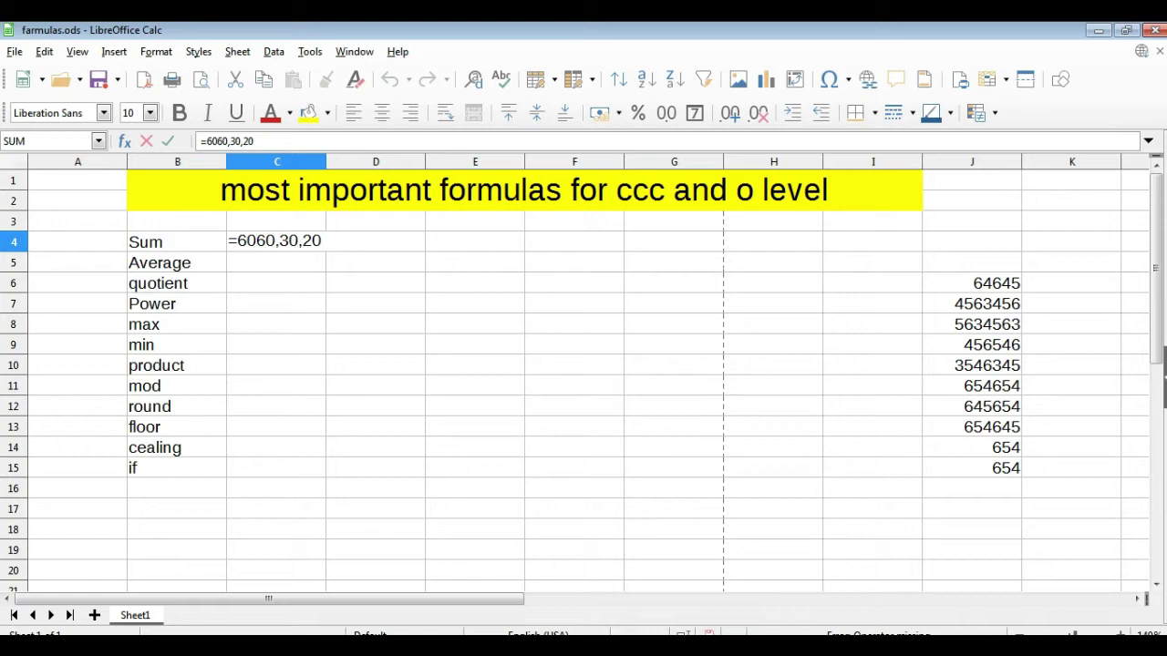
pyautogui.write('+')
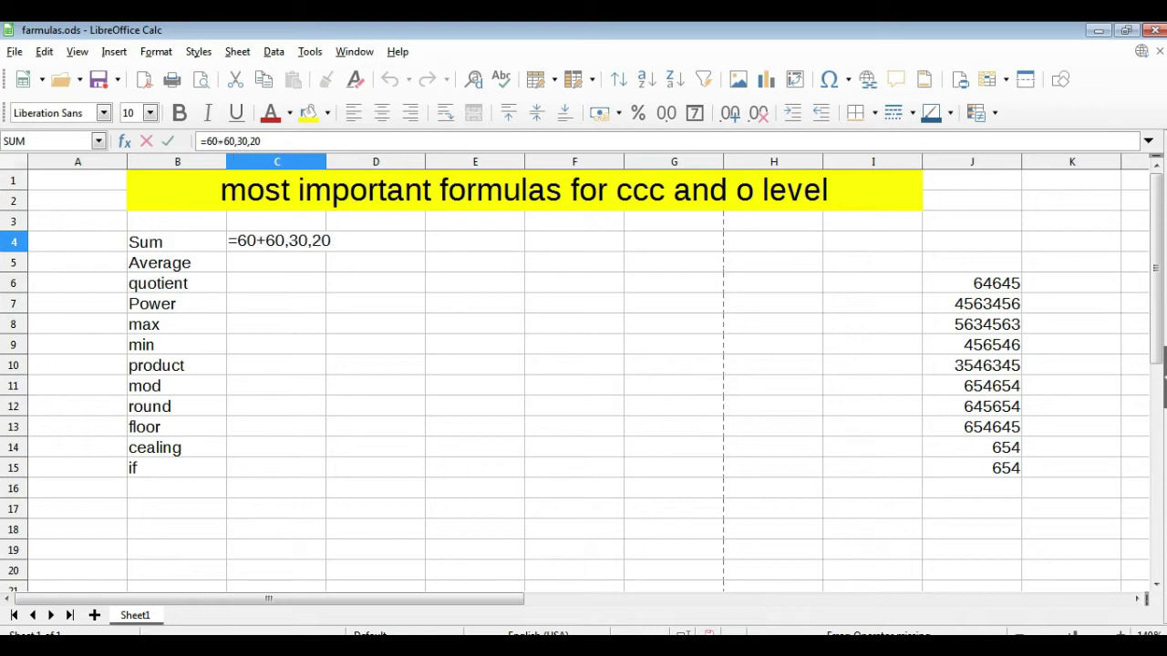
pyautogui.click(287, 240)
pyautogui.press('Delete')
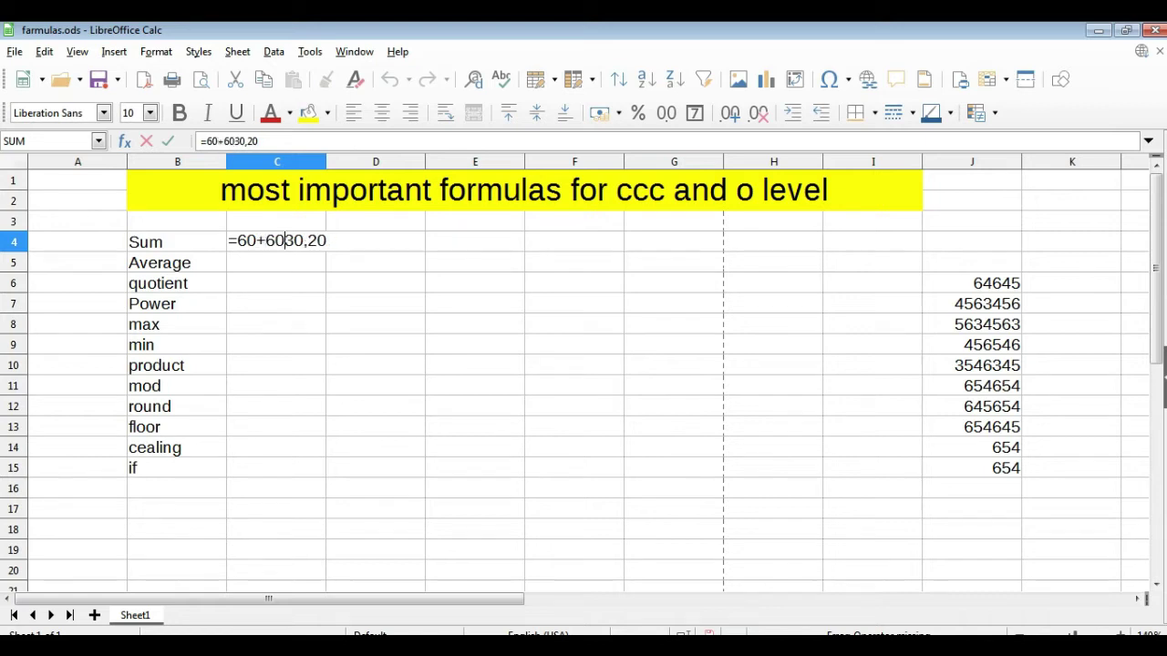
pyautogui.write('+')
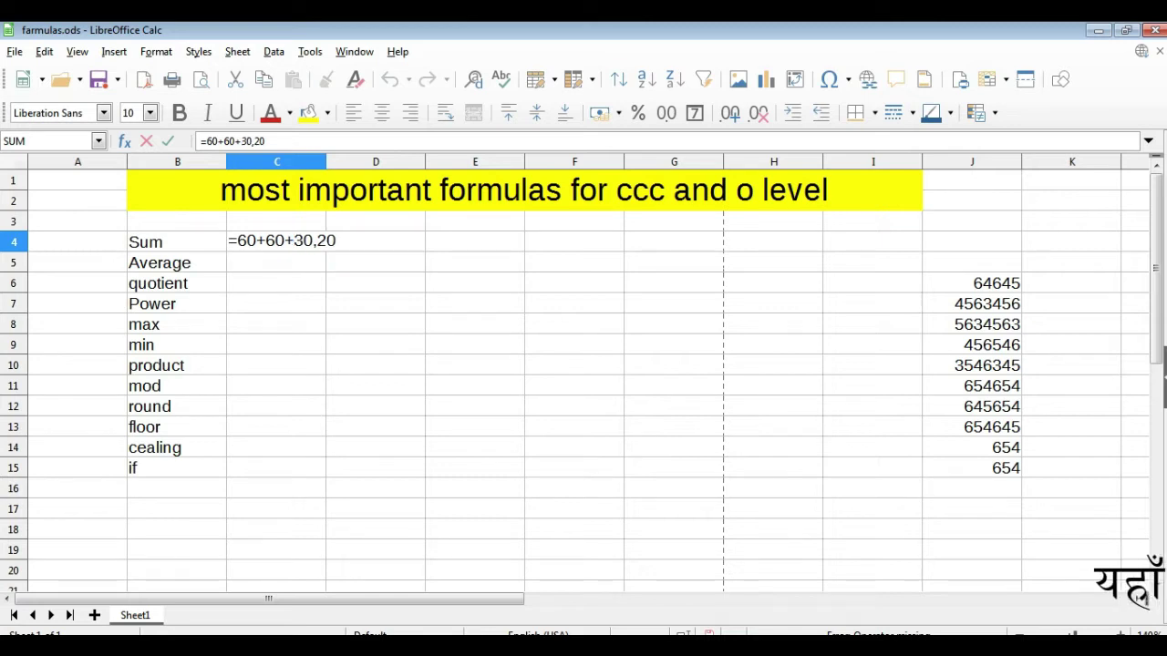
pyautogui.press('BackSpace')
pyautogui.press('BackSpace')
pyautogui.press('BackSpace')
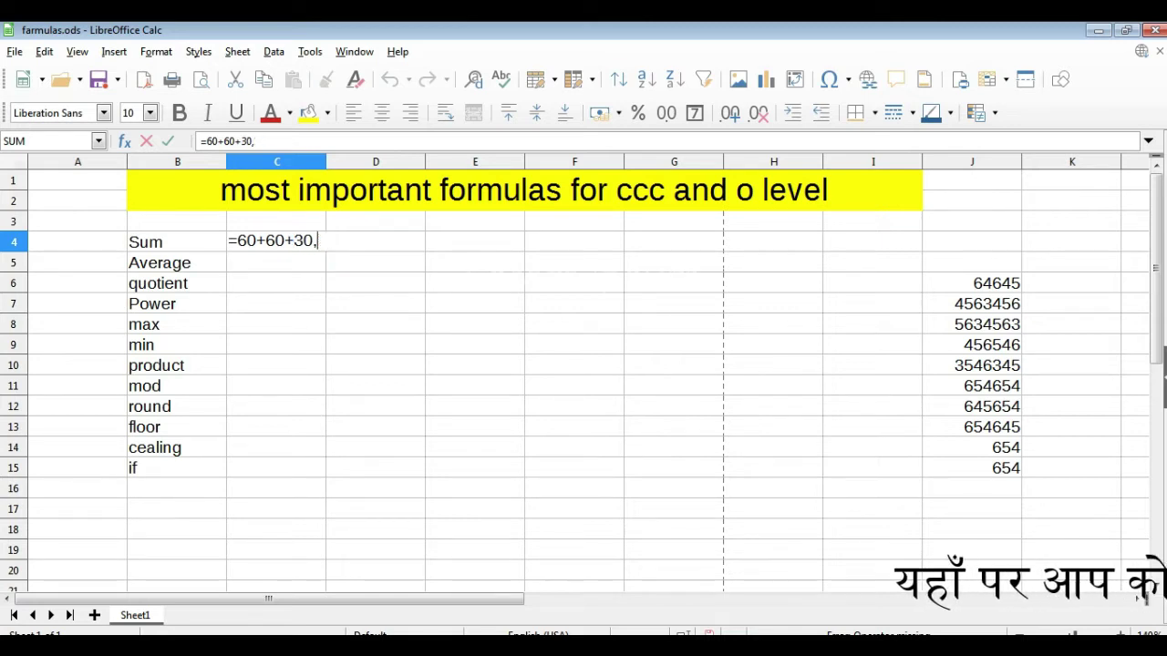
pyautogui.press('Return')
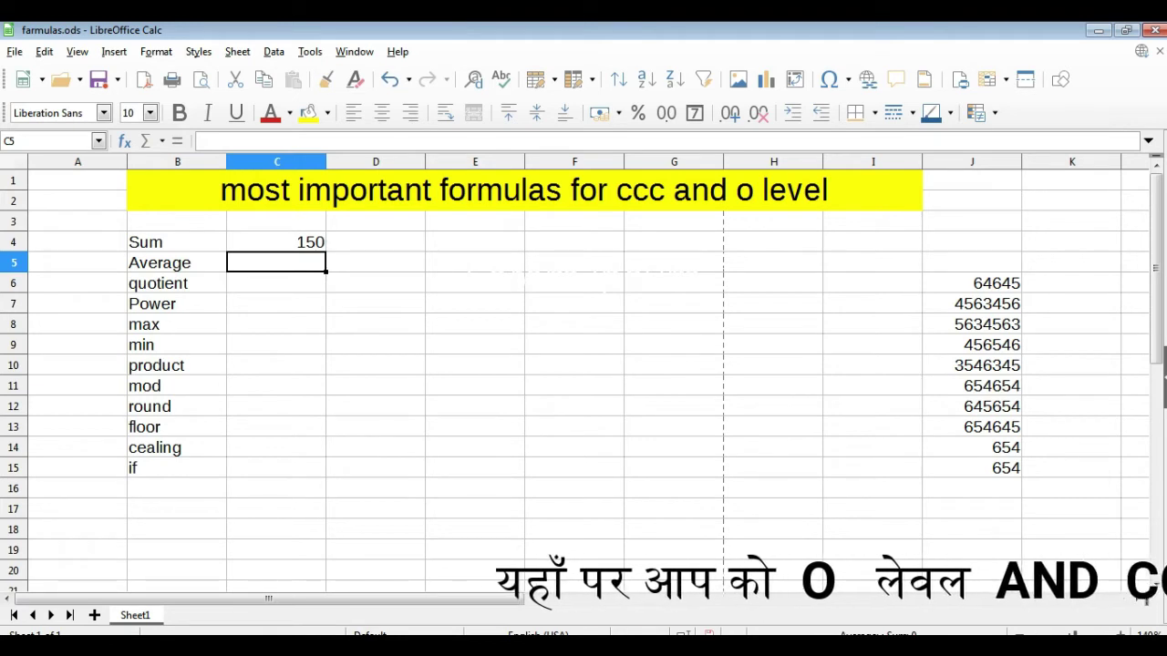
# Step: Enter the formula =average(30,50,60,70) in cell C5 beside the Average label
pyautogui.write('=a')
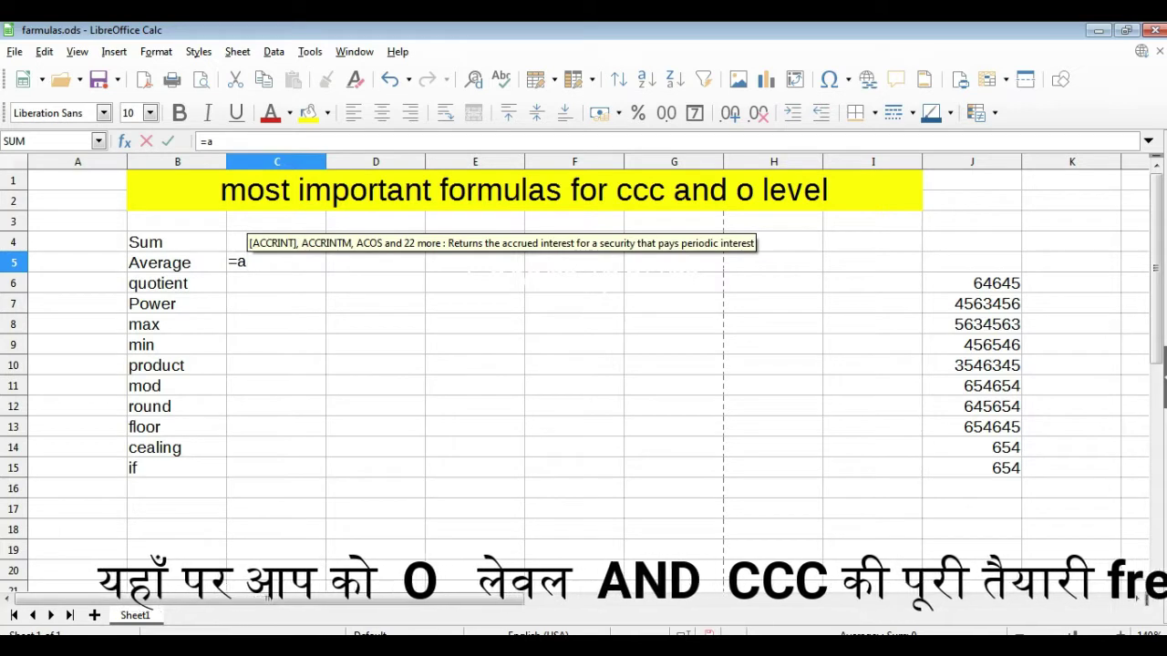
pyautogui.write('verage')
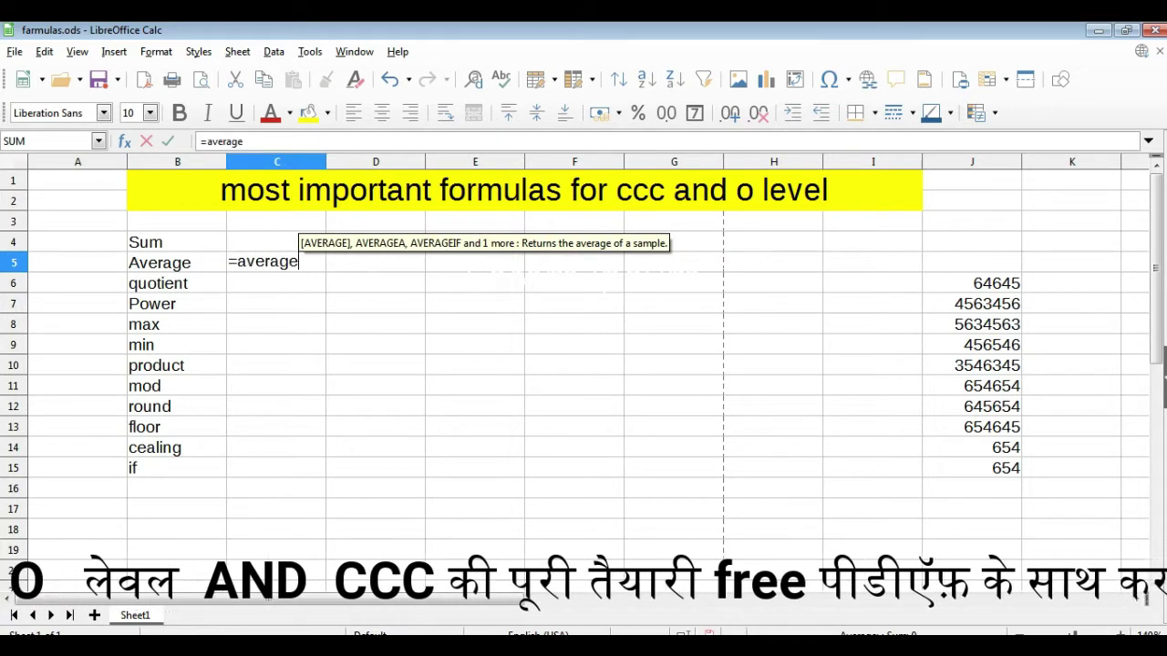
pyautogui.write('(3')
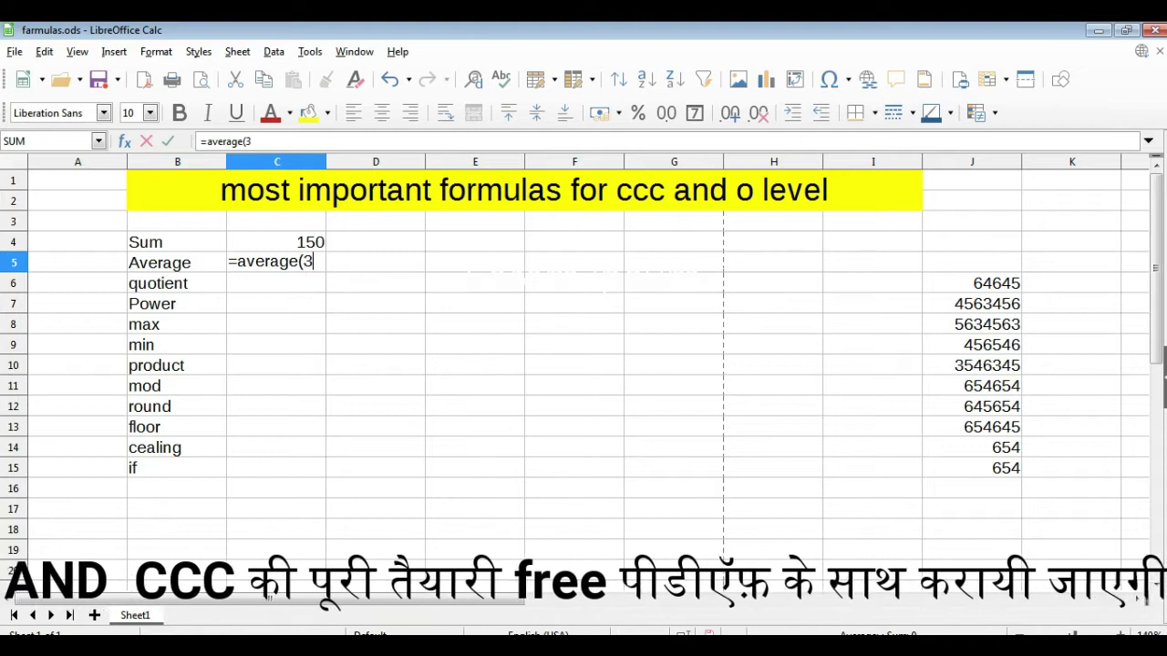
pyautogui.write('0,5')
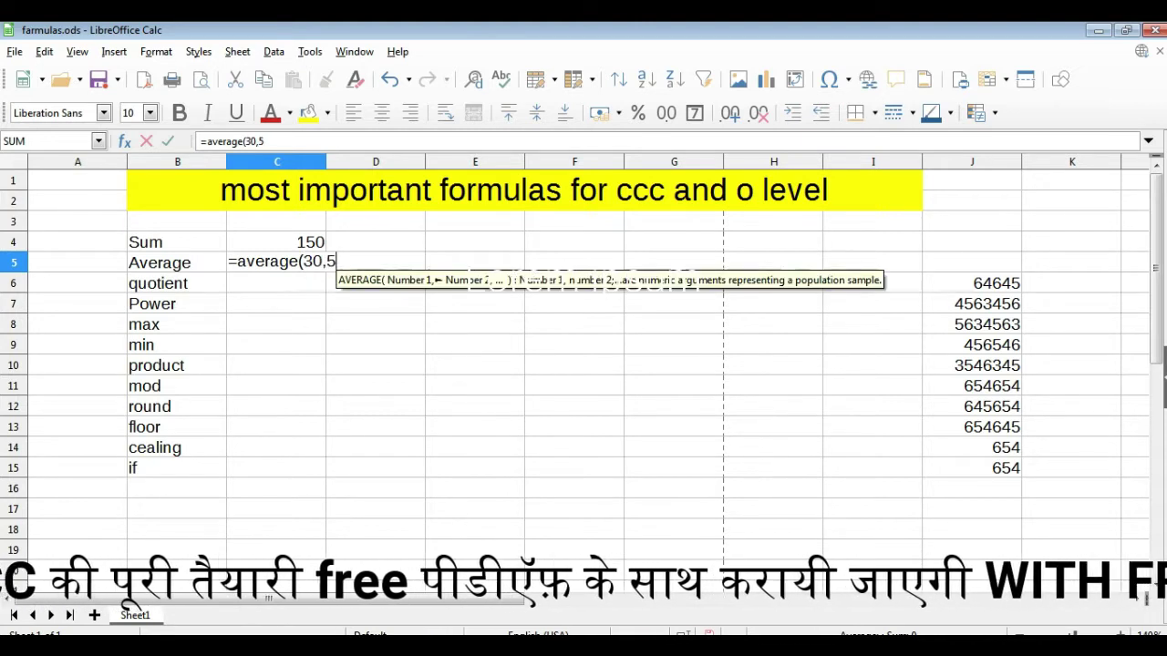
pyautogui.write('0,60,70')
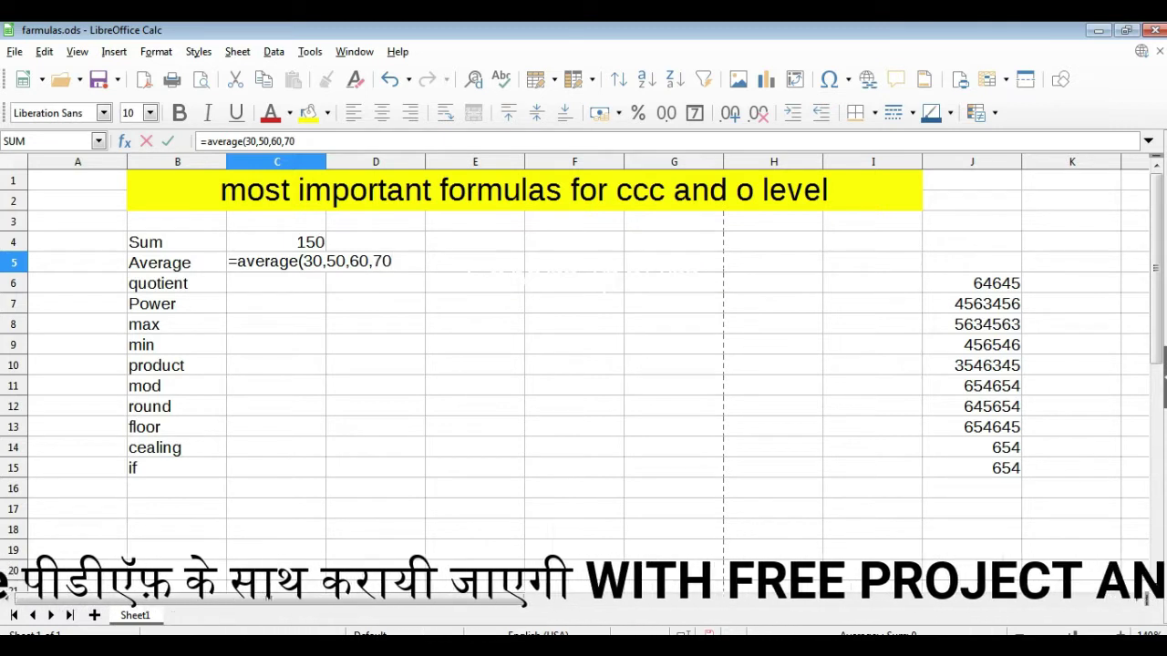
pyautogui.write(')')
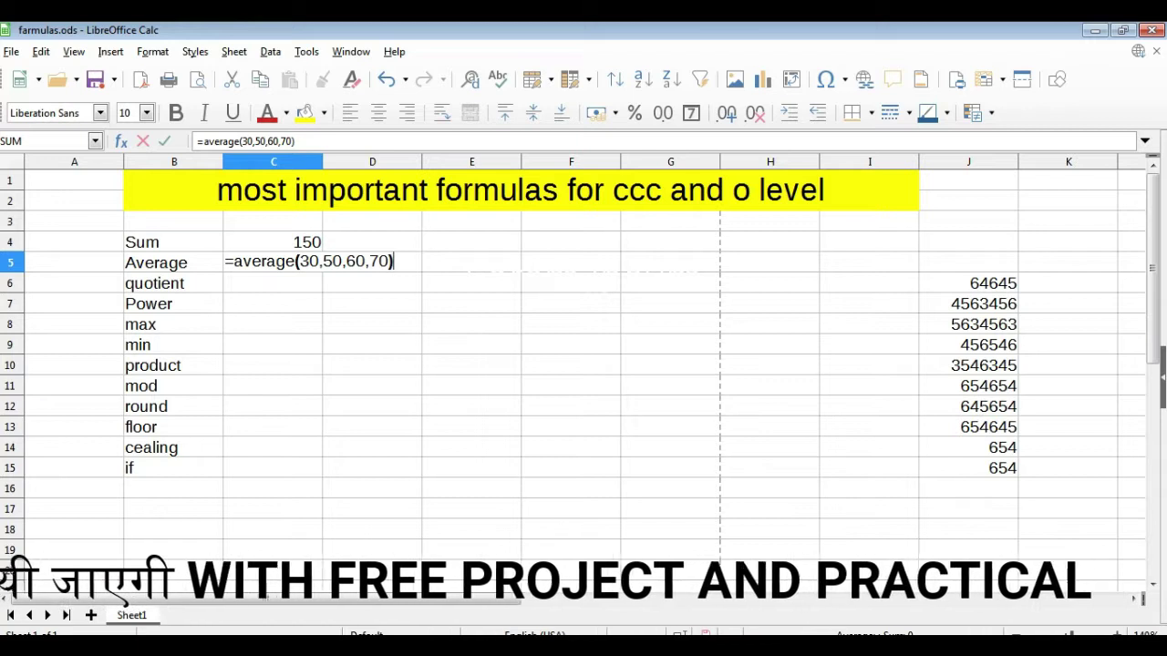
pyautogui.press('Return')
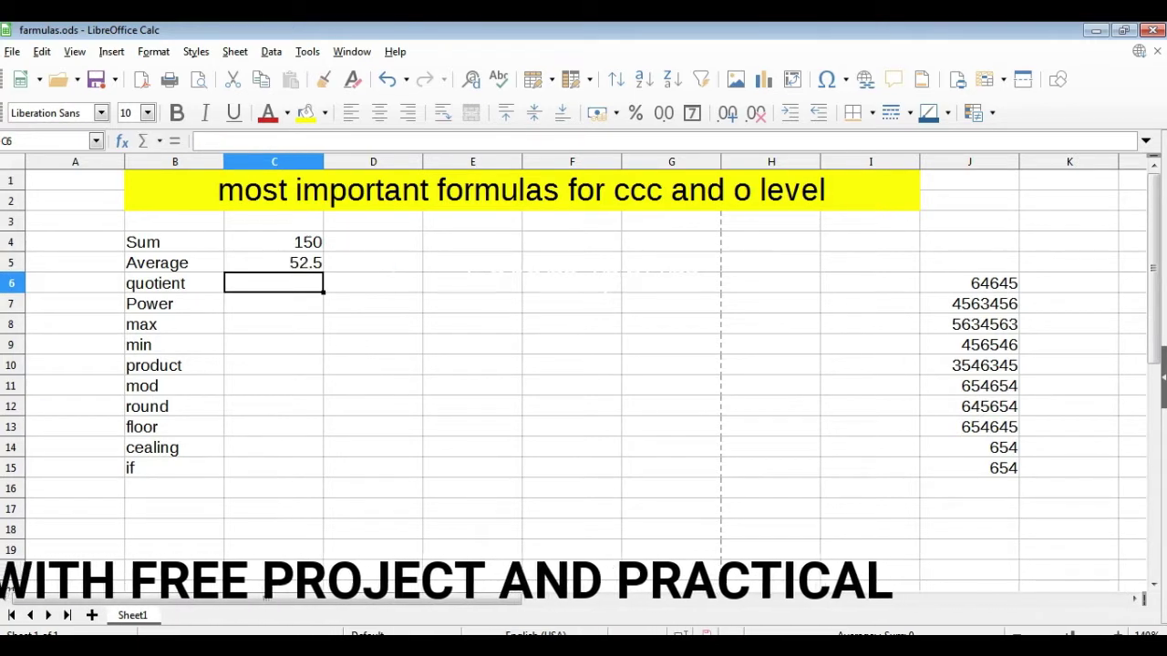
# Step: Remove the numbers 30,50,60,70 from C5's AVERAGE formula, leaving the parentheses empty
pyautogui.doubleClick(303, 263)
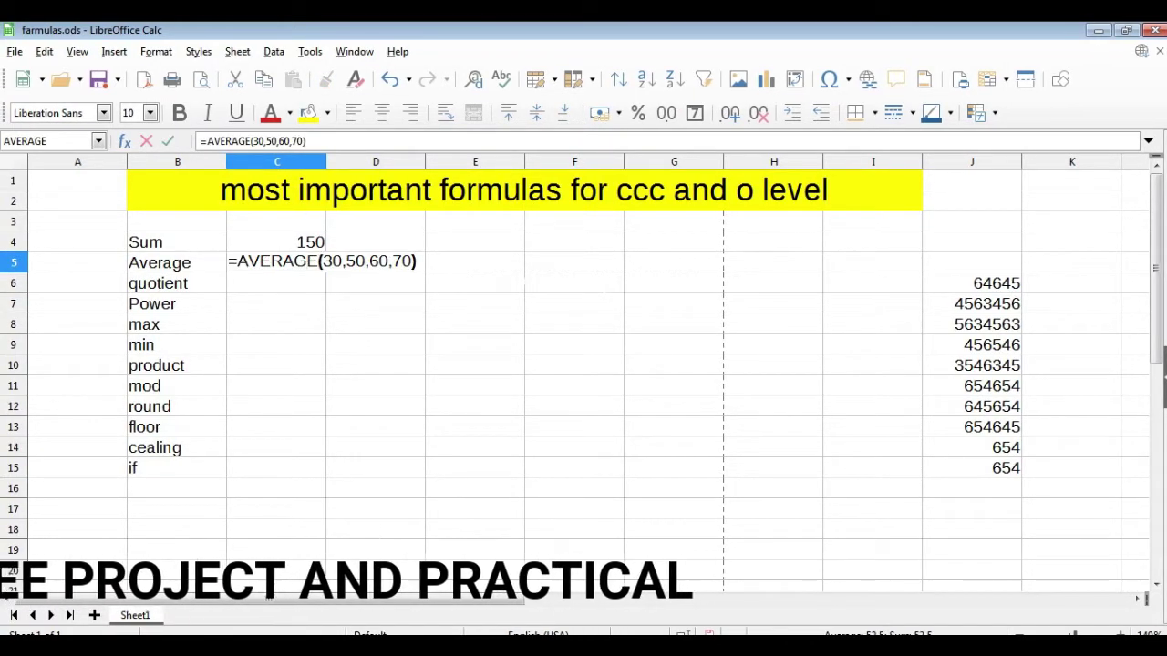
pyautogui.hotkey('shift', 'Left')
pyautogui.hotkey('shift', 'Left')
pyautogui.hotkey('shift', 'Left')
pyautogui.hotkey('shift', 'Left')
pyautogui.hotkey('shift', 'Left')
pyautogui.hotkey('shift', 'Left')
pyautogui.hotkey('shift', 'Left')
pyautogui.hotkey('shift', 'Left')
pyautogui.hotkey('shift', 'Left')
pyautogui.hotkey('shift', 'Left')
pyautogui.hotkey('shift', 'Left')
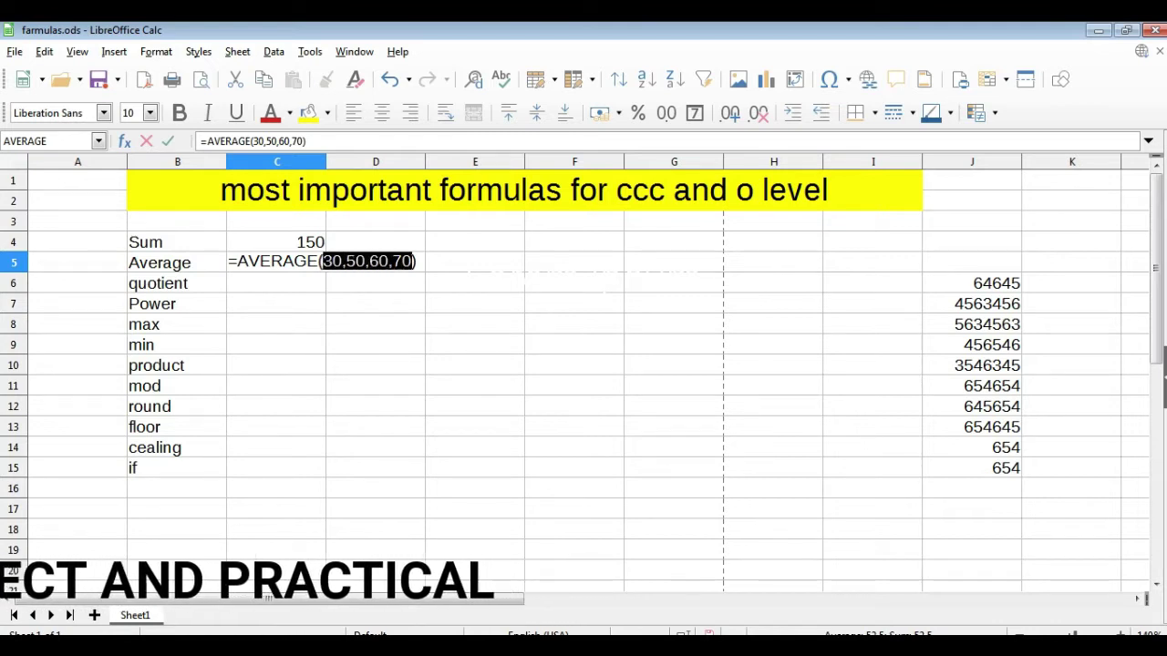
pyautogui.press('BackSpace')
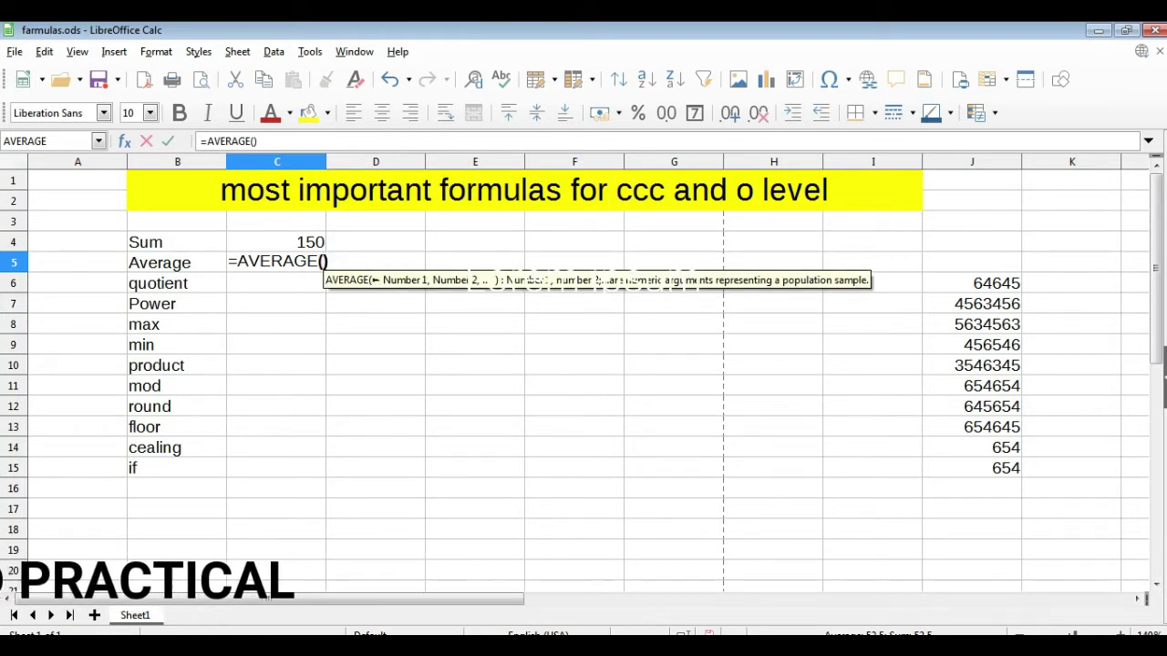
pyautogui.moveTo(993, 283); pyautogui.dragTo(1002, 406)
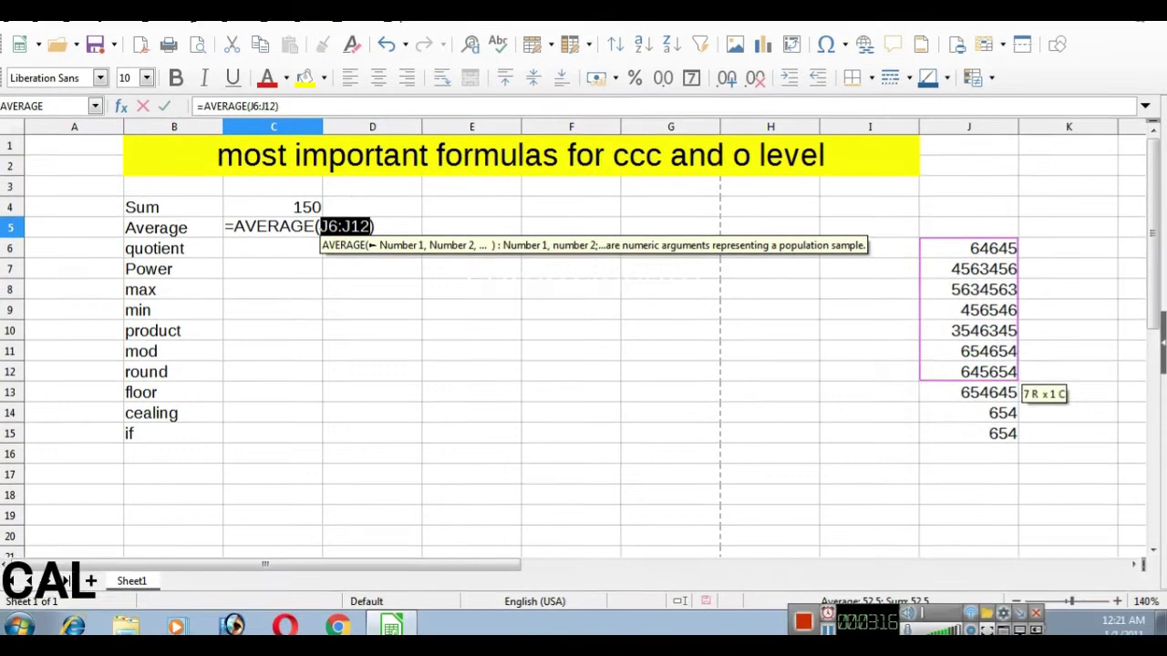
pyautogui.click(1001, 372)
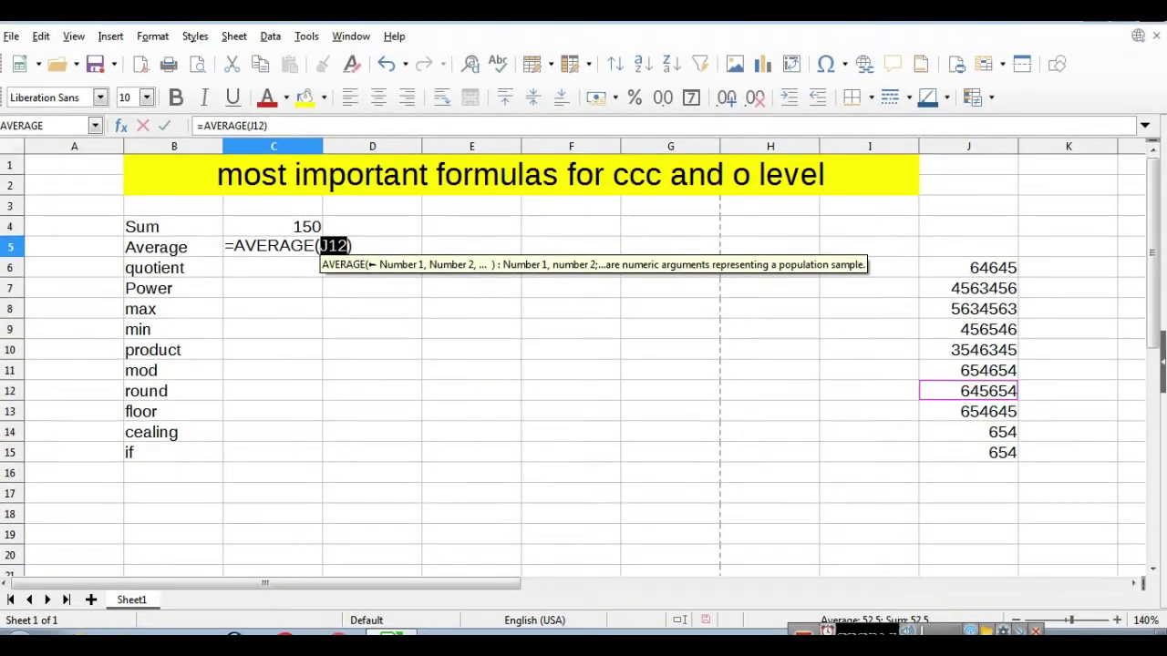
pyautogui.moveTo(995, 242); pyautogui.dragTo(1001, 344)
pyautogui.click(1001, 344)
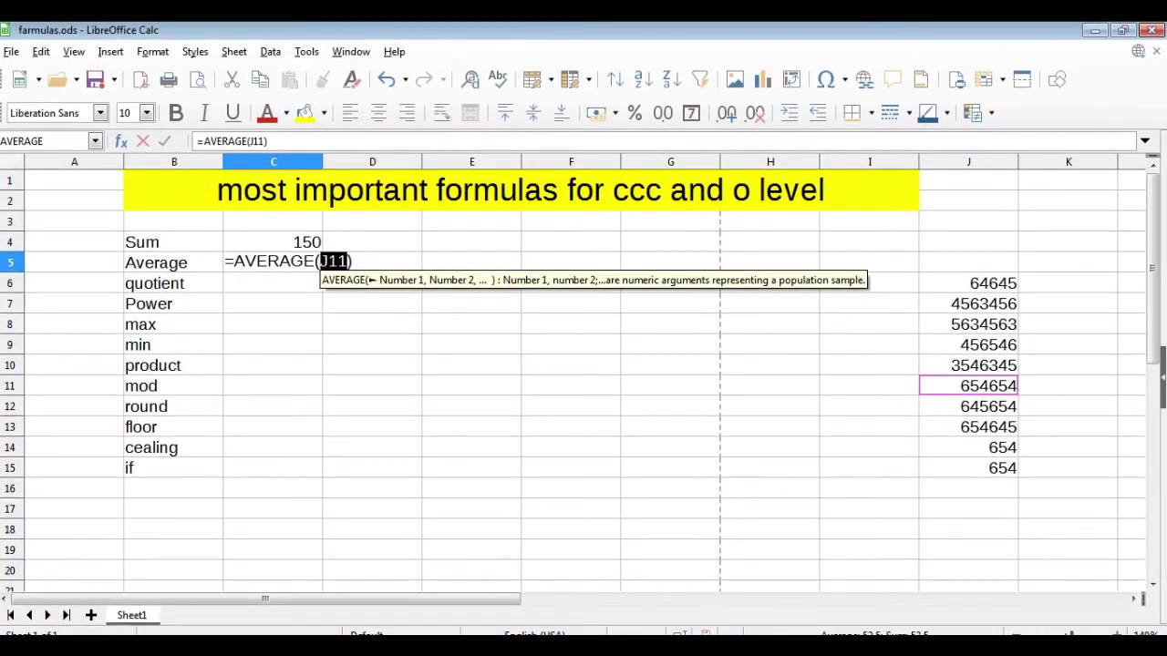
# Step: Use the cell range J6:J11 as the argument of C5's AVERAGE formula
pyautogui.moveTo(993, 241); pyautogui.dragTo(1003, 266)
pyautogui.moveTo(1003, 309); pyautogui.dragTo(1002, 393)
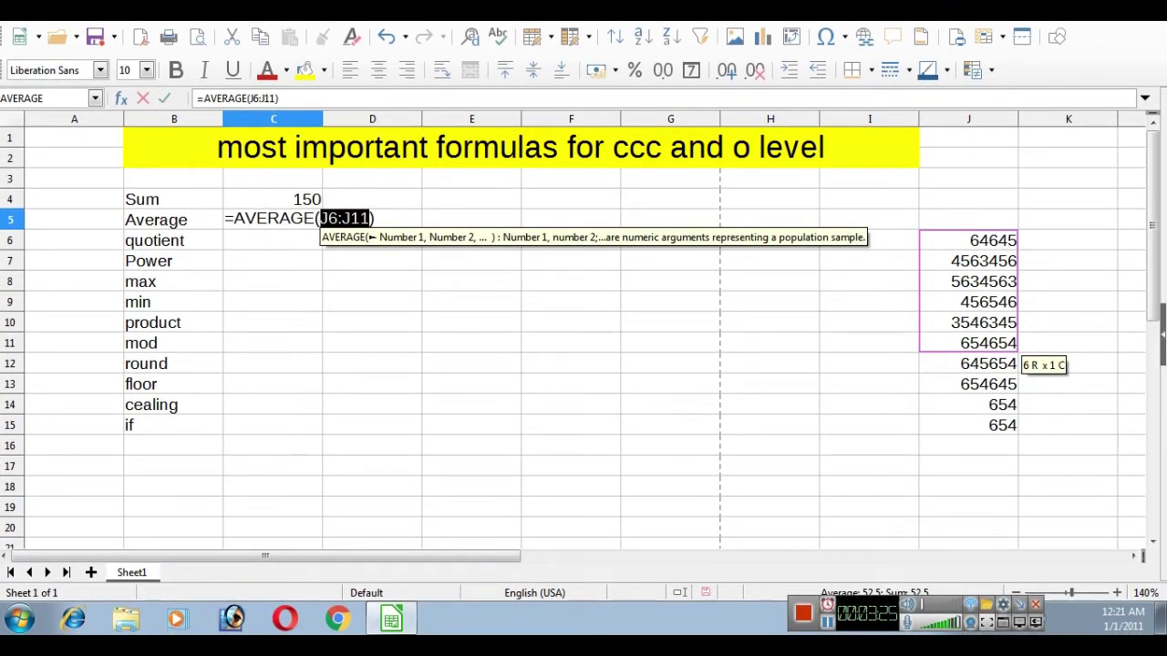
pyautogui.press('Return')
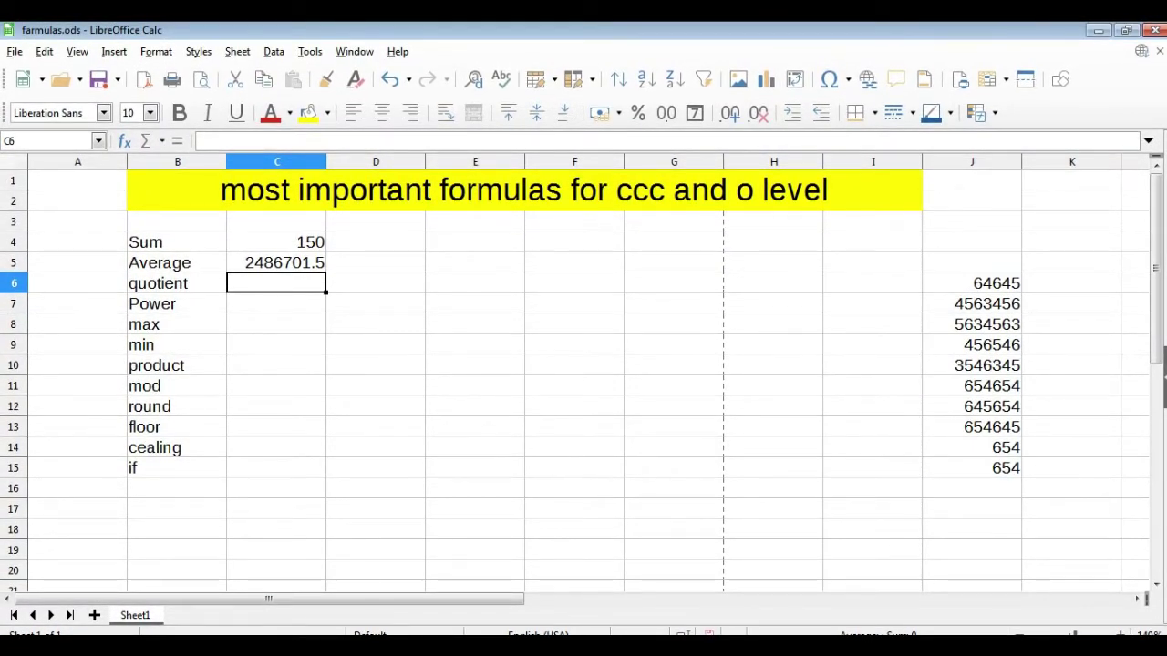
# Step: Enter the formula =quotient(10,5) in cell C6 beside the quotient label and reselect the cell
pyautogui.press('F2')
pyautogui.write('=')
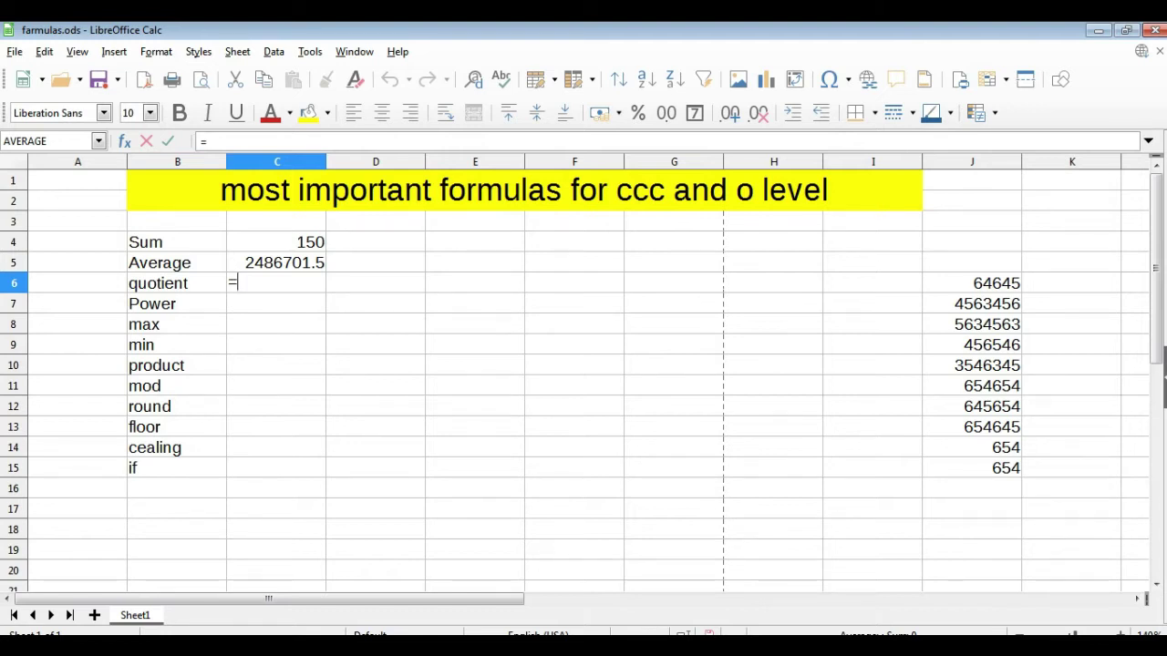
pyautogui.write('q')
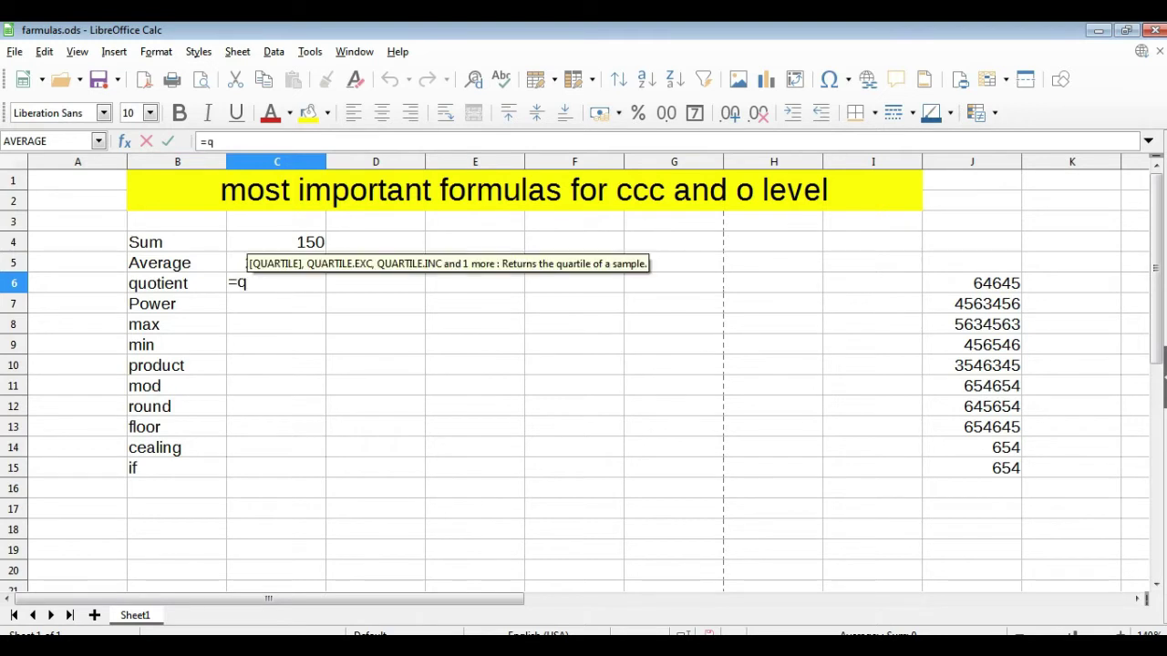
pyautogui.write('u')
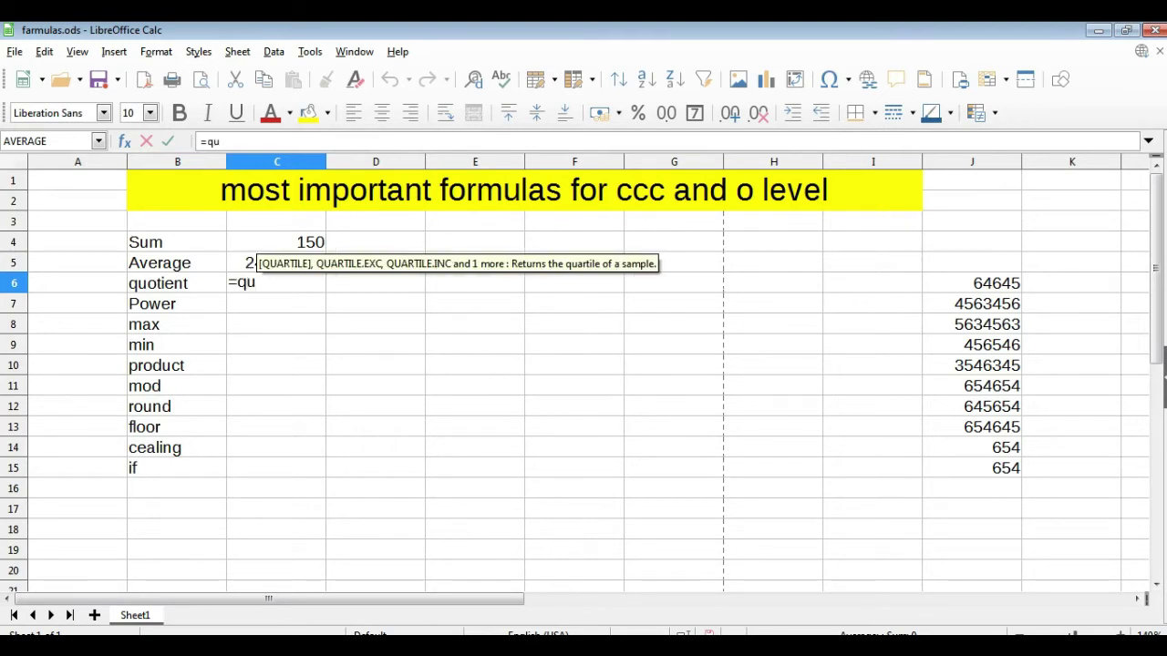
pyautogui.write('oti')
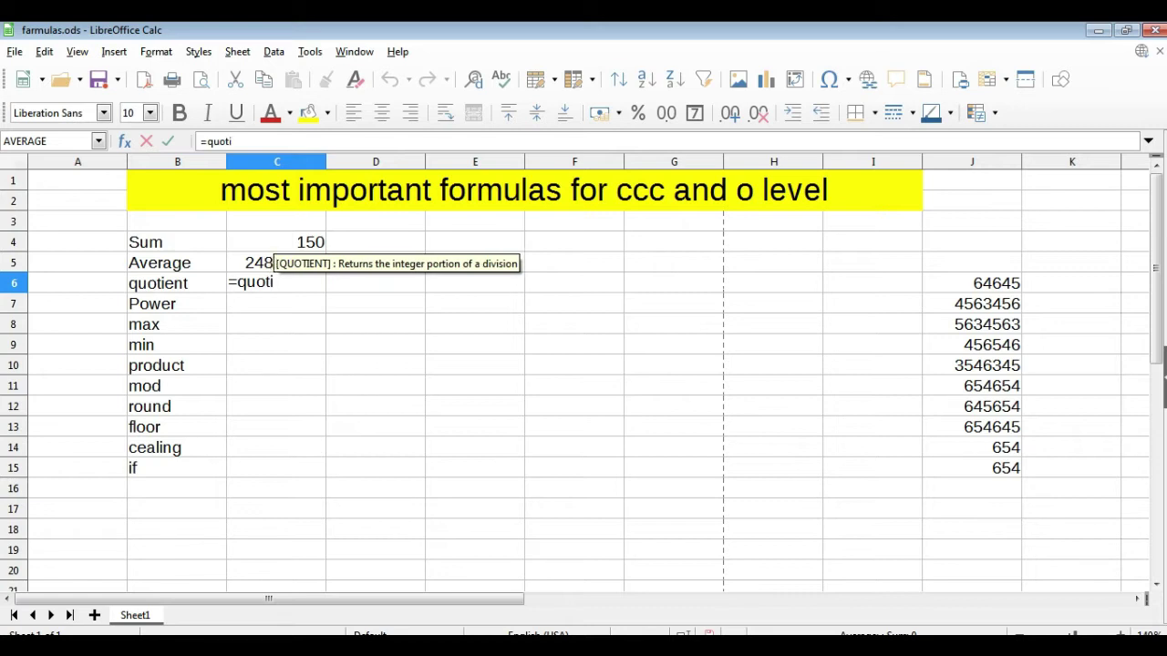
pyautogui.write('en')
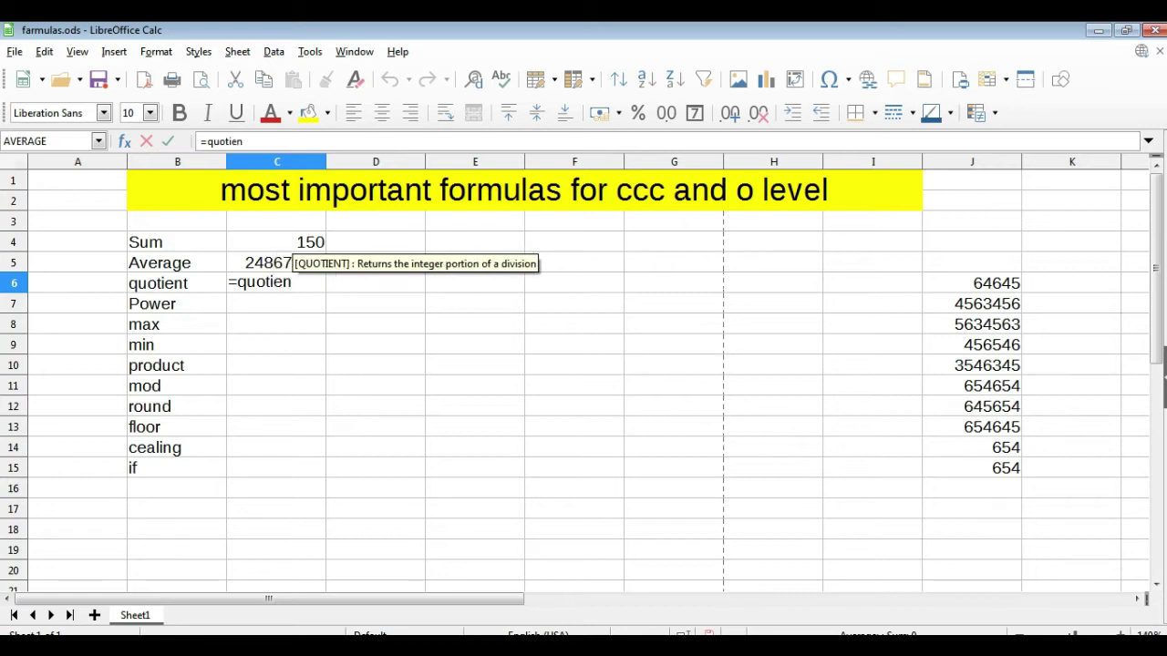
pyautogui.write('t9')
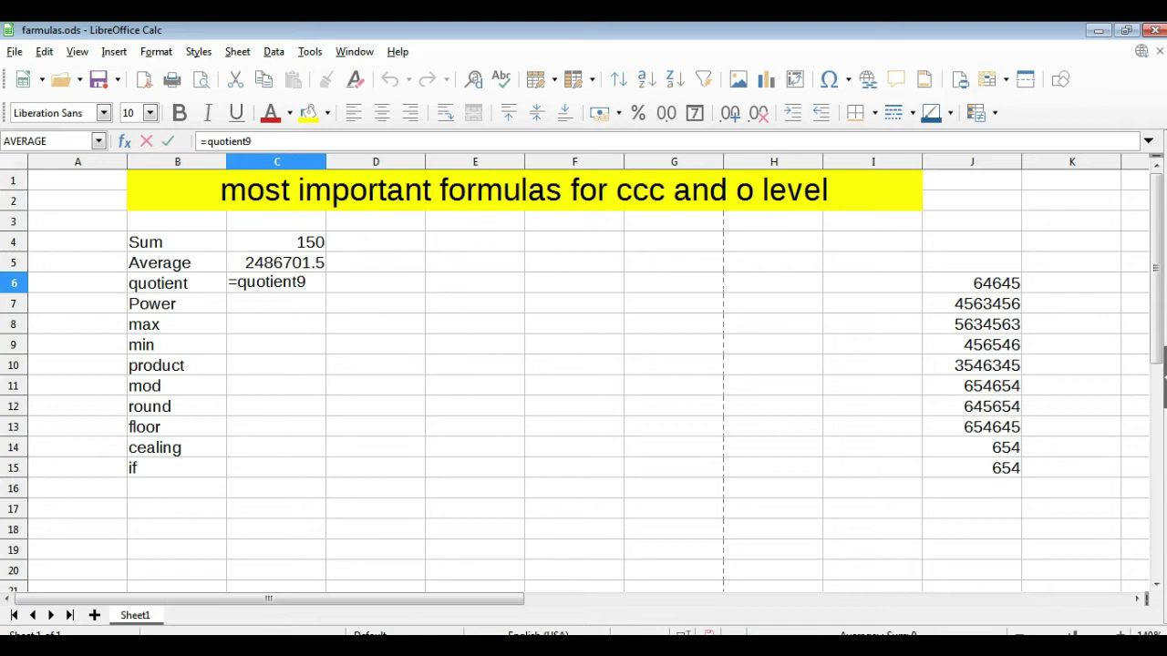
pyautogui.press('BackSpace')
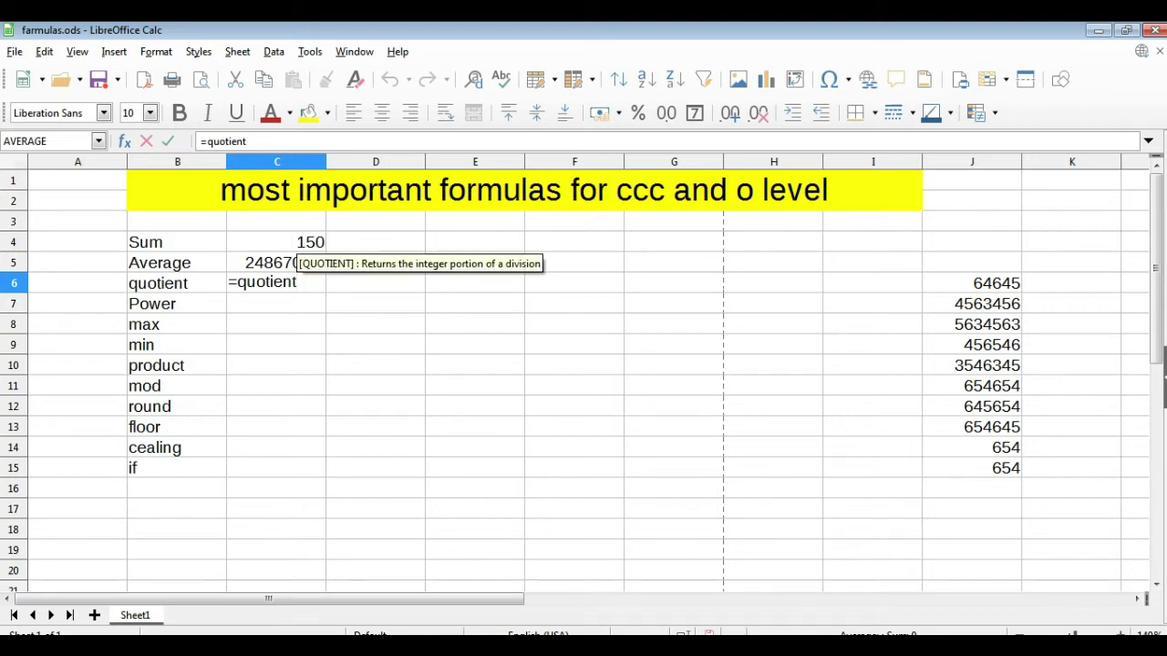
pyautogui.write('(')
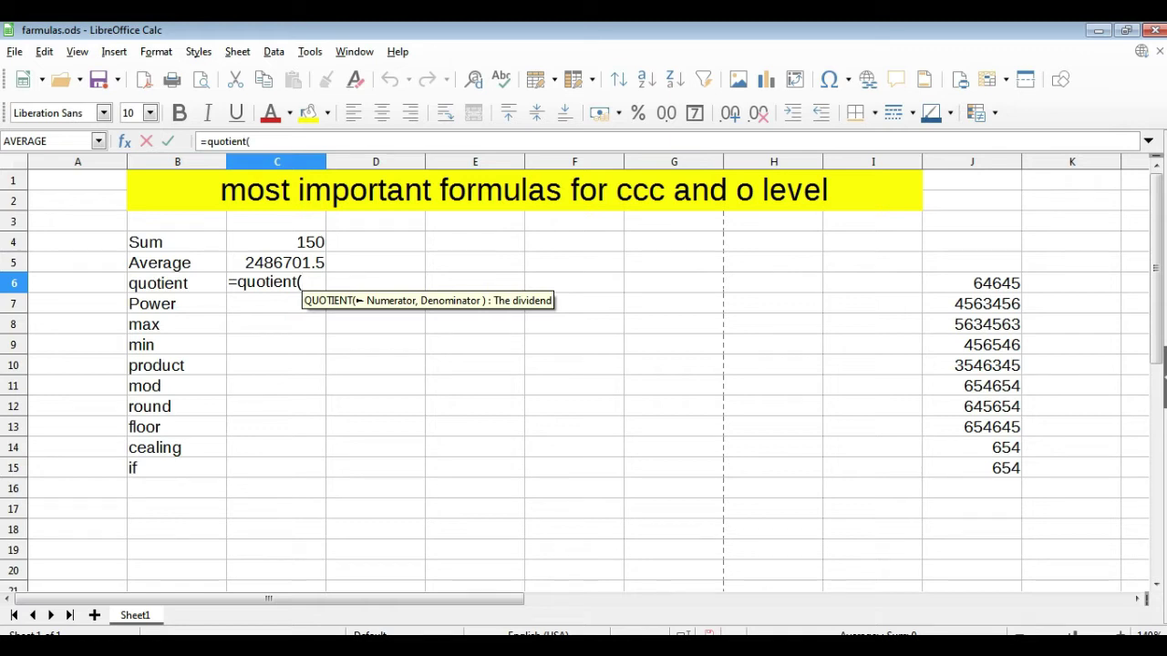
pyautogui.write('10')
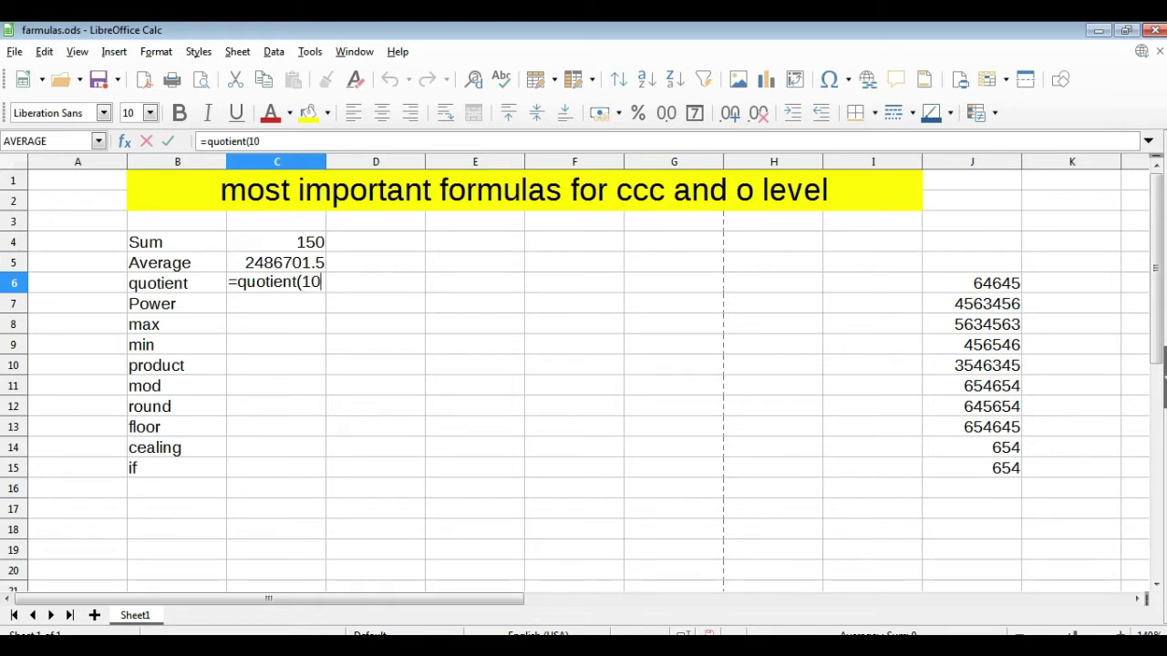
pyautogui.write(',5')
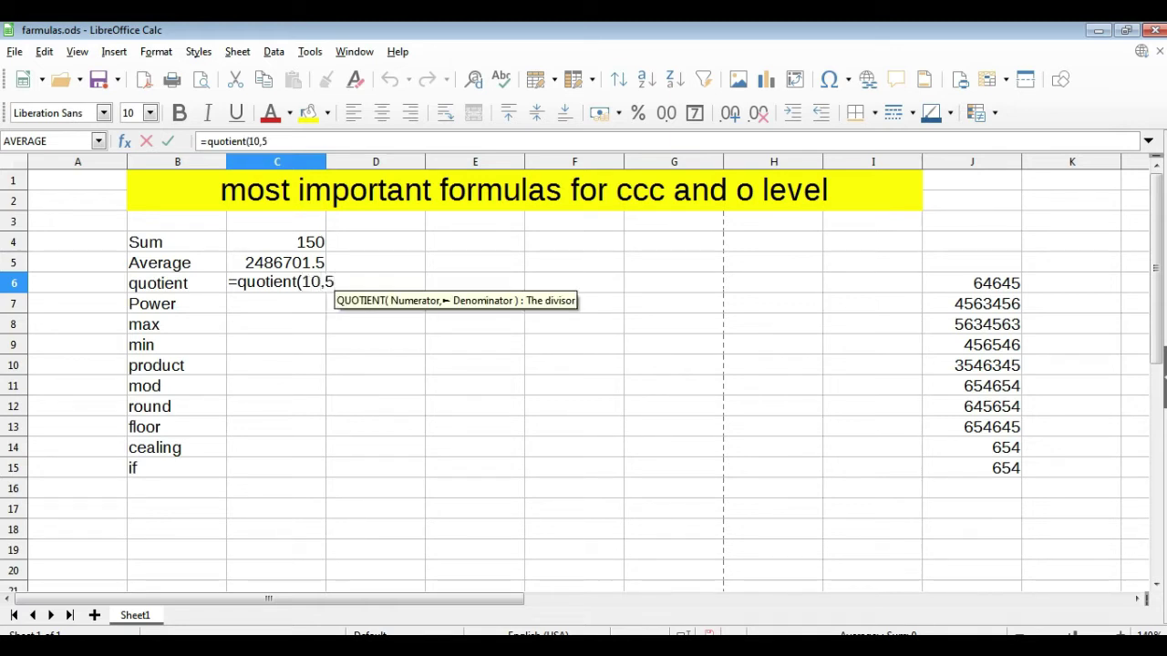
pyautogui.write('0')
pyautogui.press('BackSpace')
pyautogui.write(')')
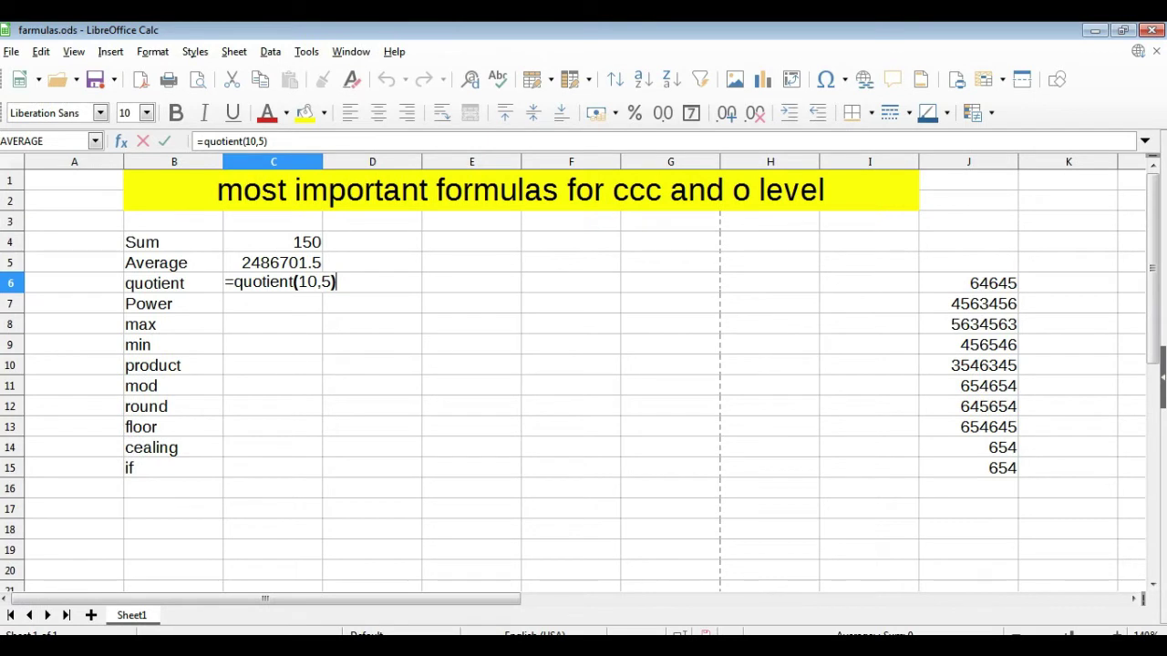
pyautogui.press('Return')
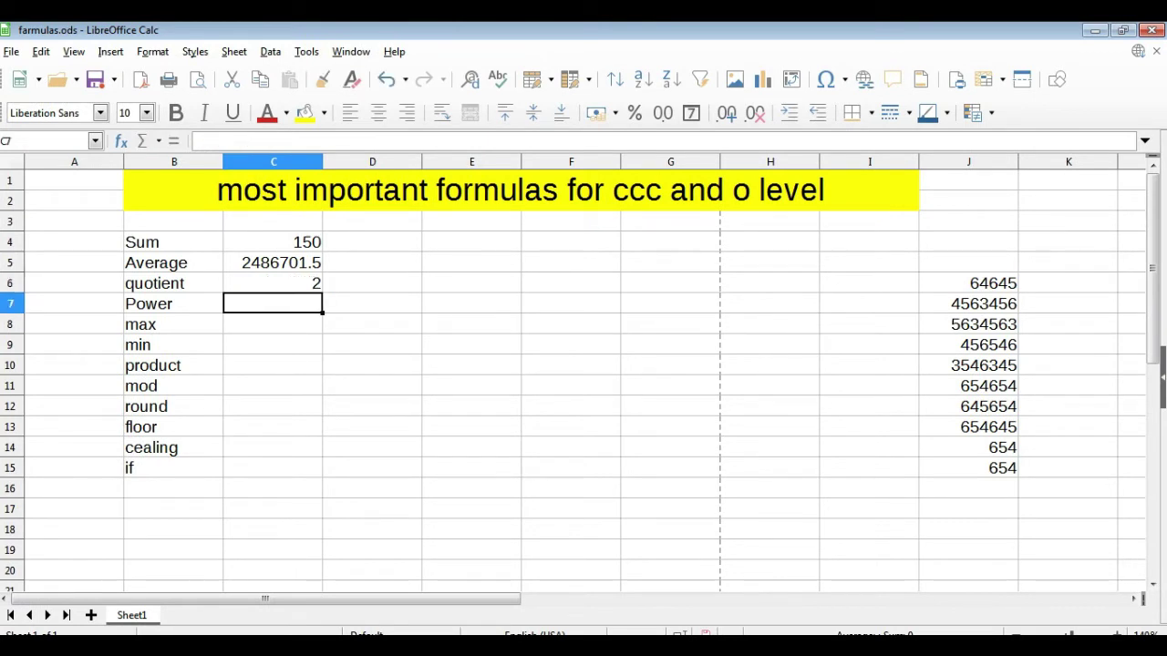
pyautogui.click(276, 283)
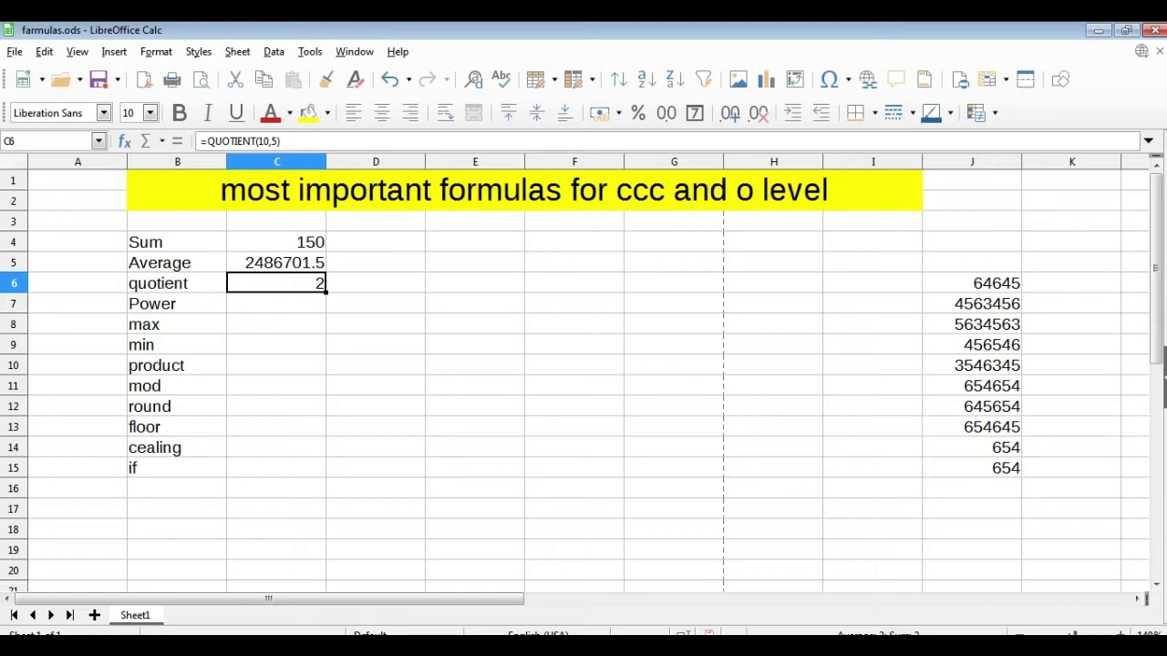
# Step: Begin a POWER formula in cell C7 beside the Power label, with 2 as the base
pyautogui.doubleClick(276, 304)
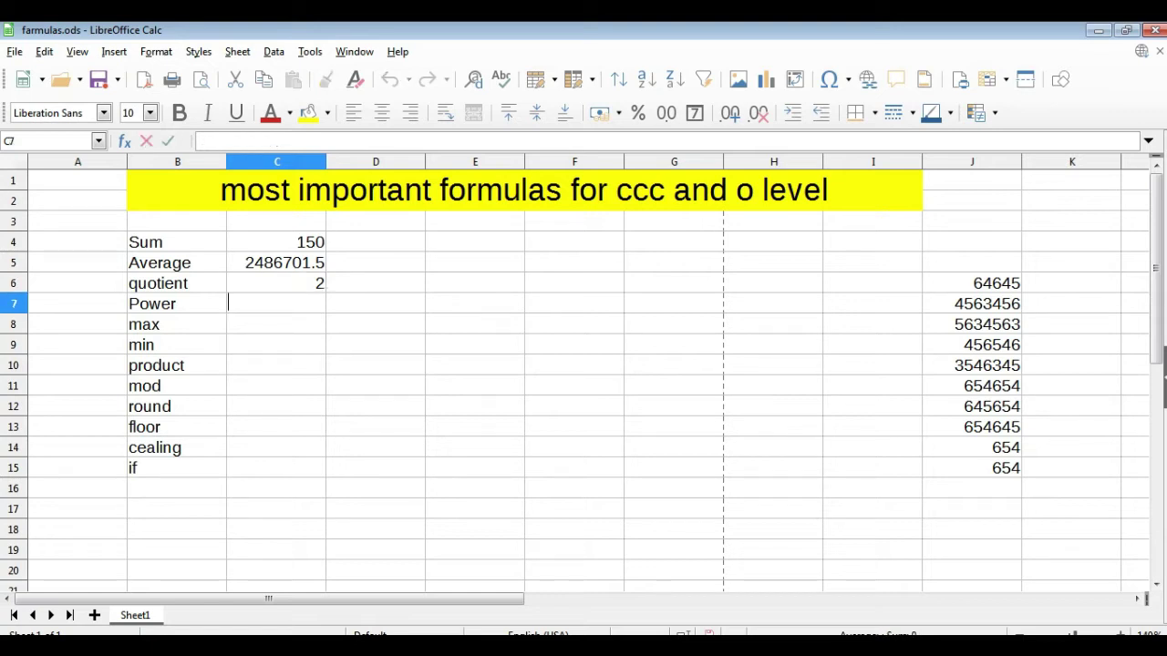
pyautogui.write('=power')
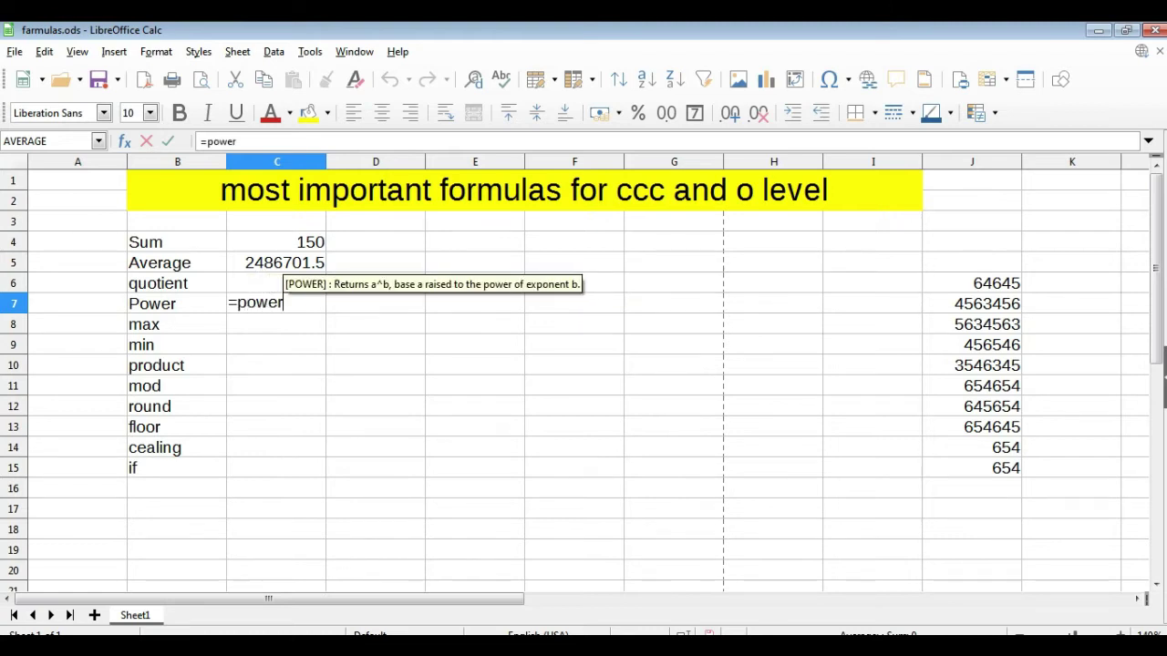
pyautogui.write('(')
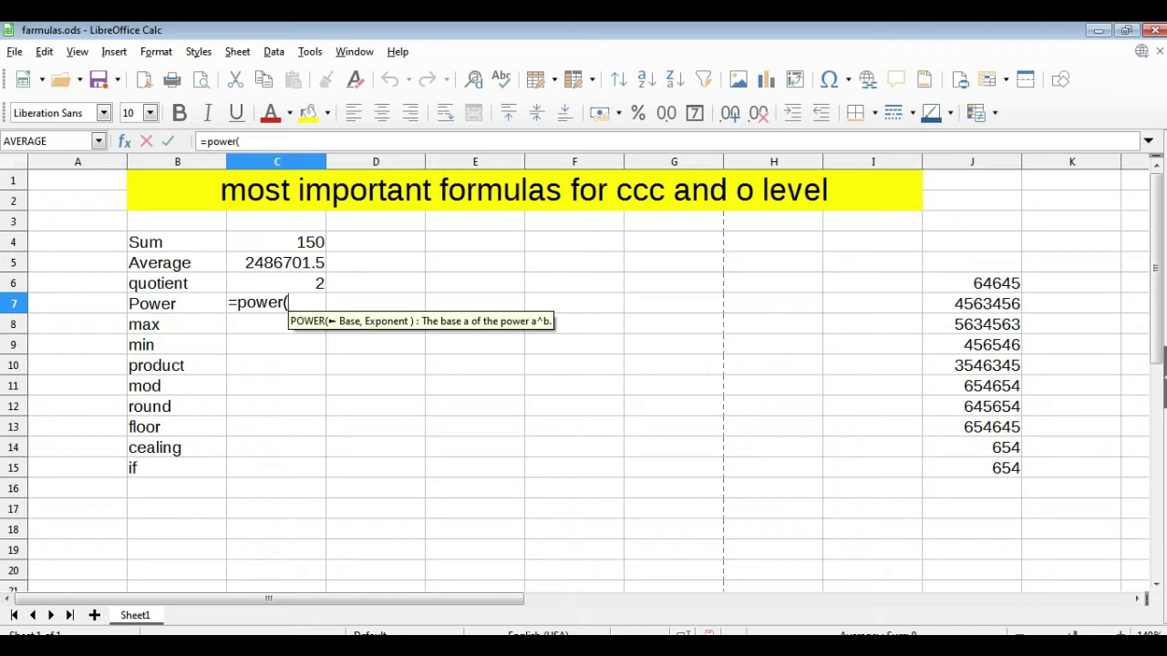
pyautogui.write('2,')
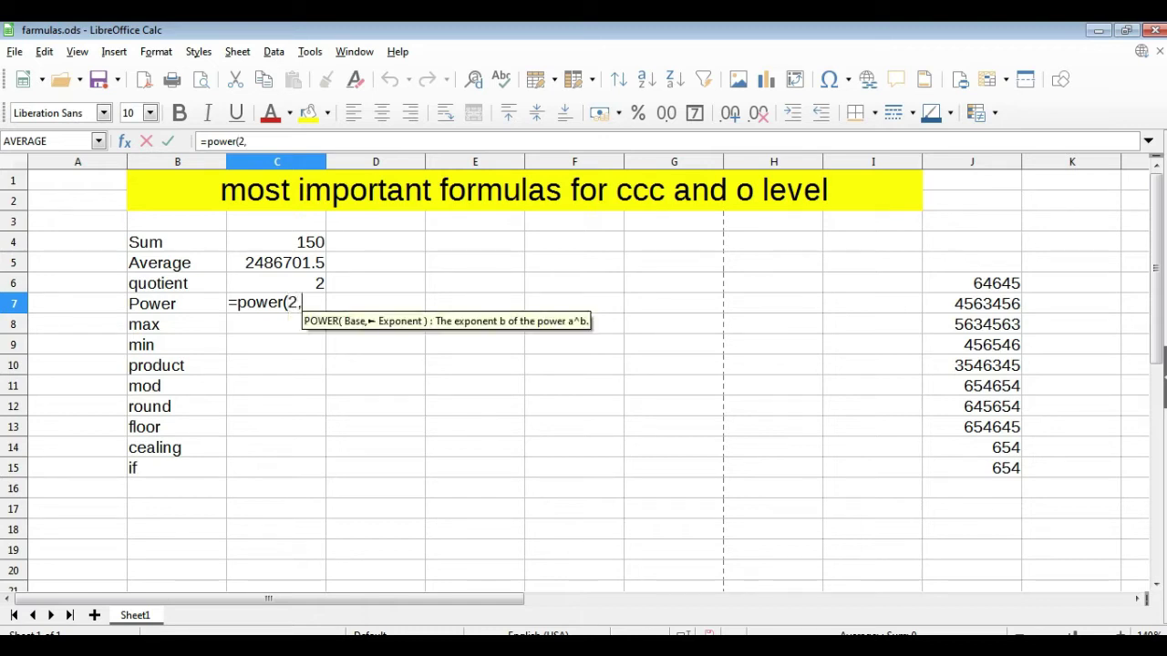
# Step: Try the exponents 2, 3 and 4, then 3 again, for base 2 in C7's POWER formula
pyautogui.write('2')
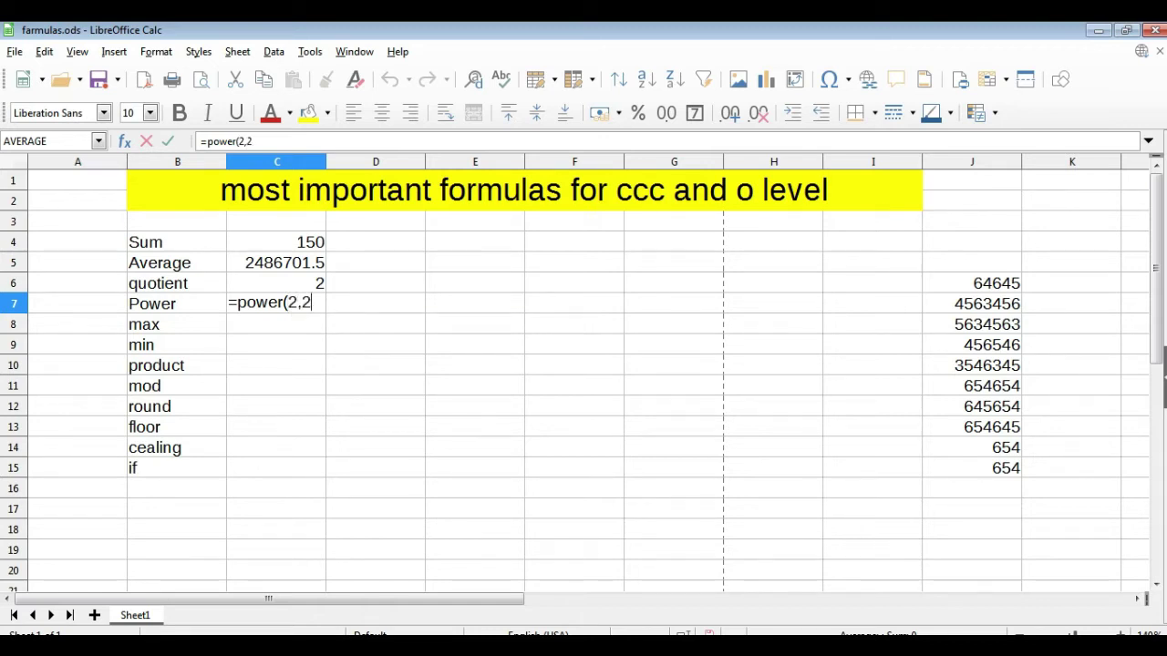
pyautogui.press('BackSpace')
pyautogui.write('3')
pyautogui.press('BackSpace')
pyautogui.write('4')
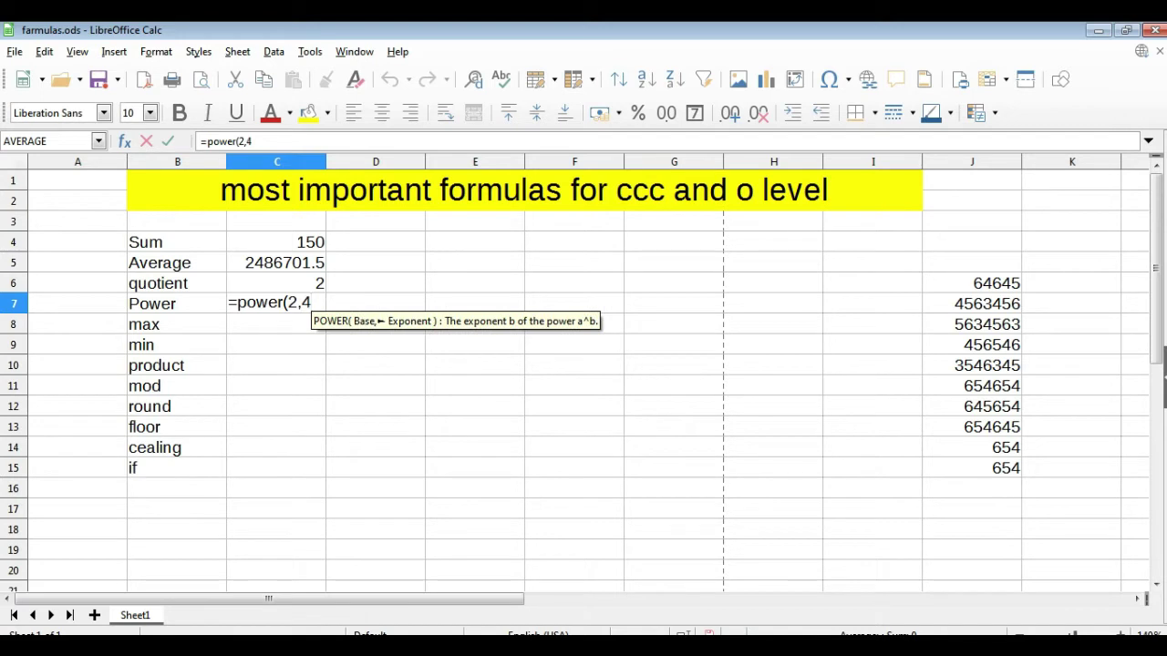
pyautogui.press('BackSpace')
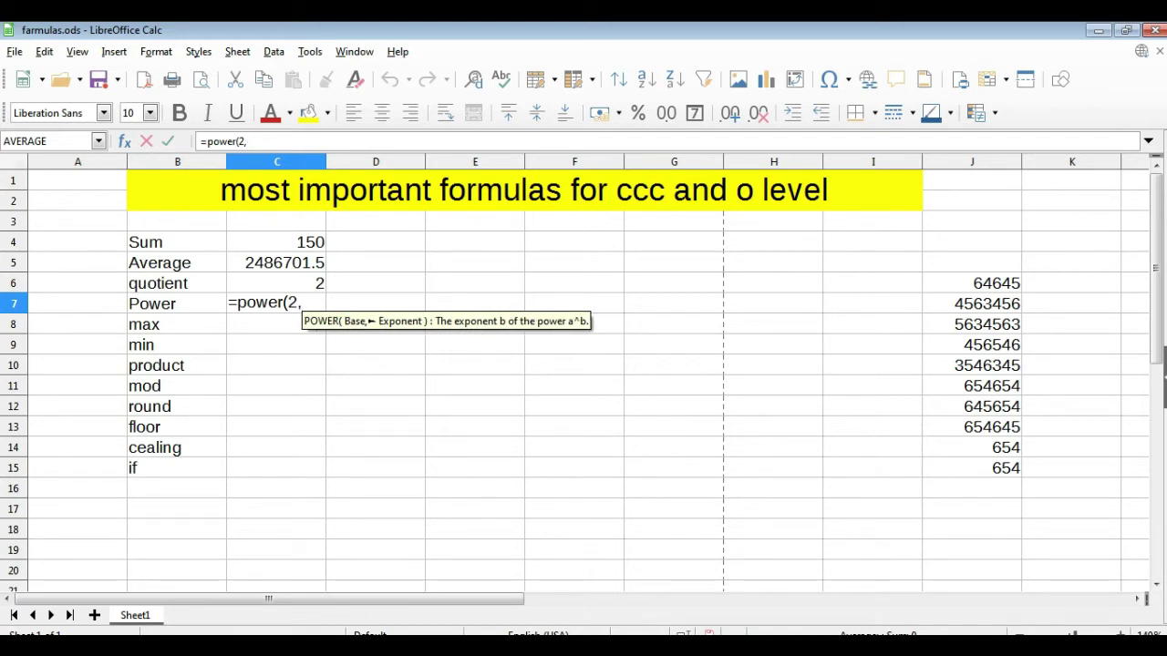
pyautogui.write('3')
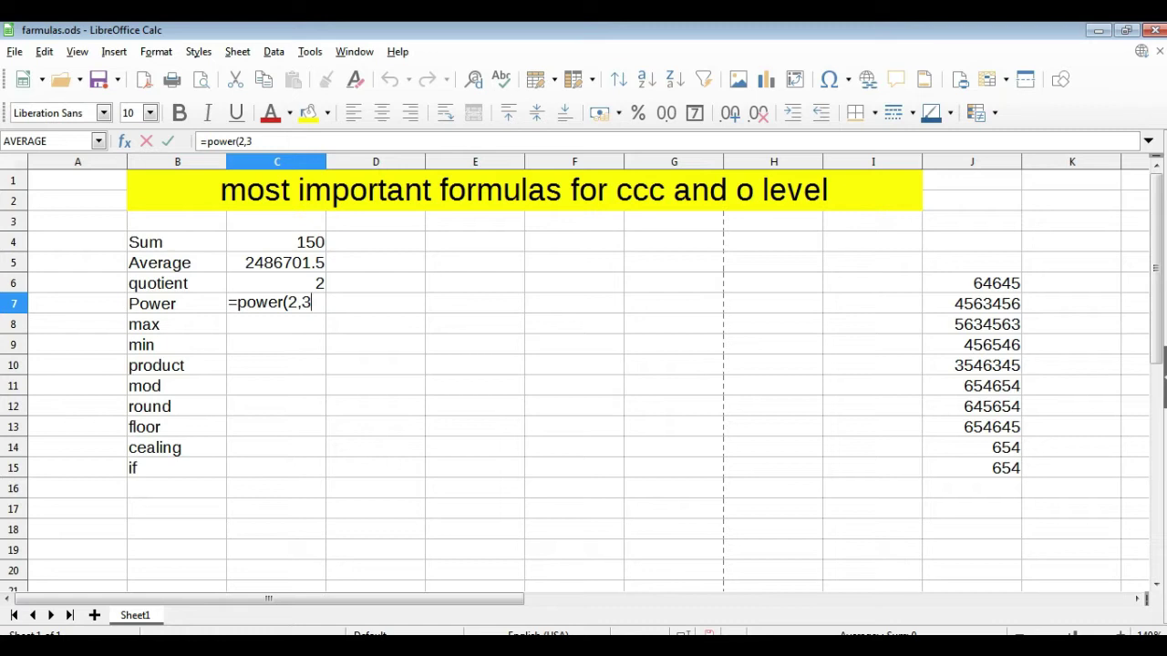
# Step: Change the POWER formula in C7 to base 5 and exponent 2, and enter it as =power(5,2)
pyautogui.press('BackSpace')
pyautogui.press('BackSpace')
pyautogui.press('BackSpace')
pyautogui.write('5,')
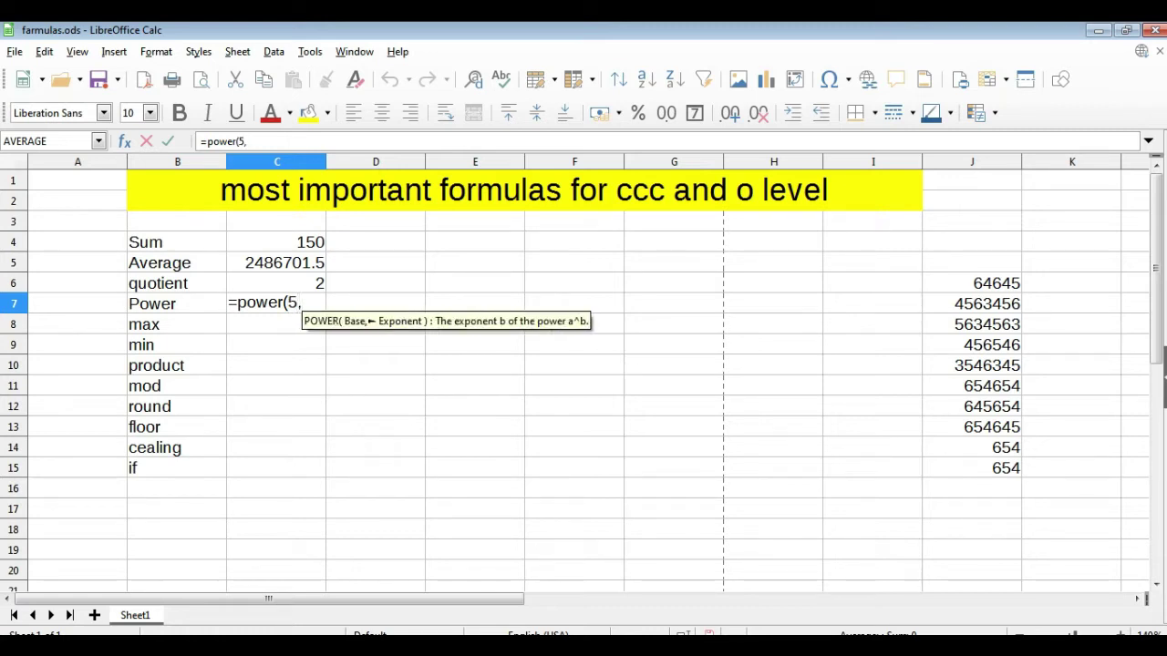
pyautogui.write('5')
pyautogui.press('BackSpace')
pyautogui.write('2')
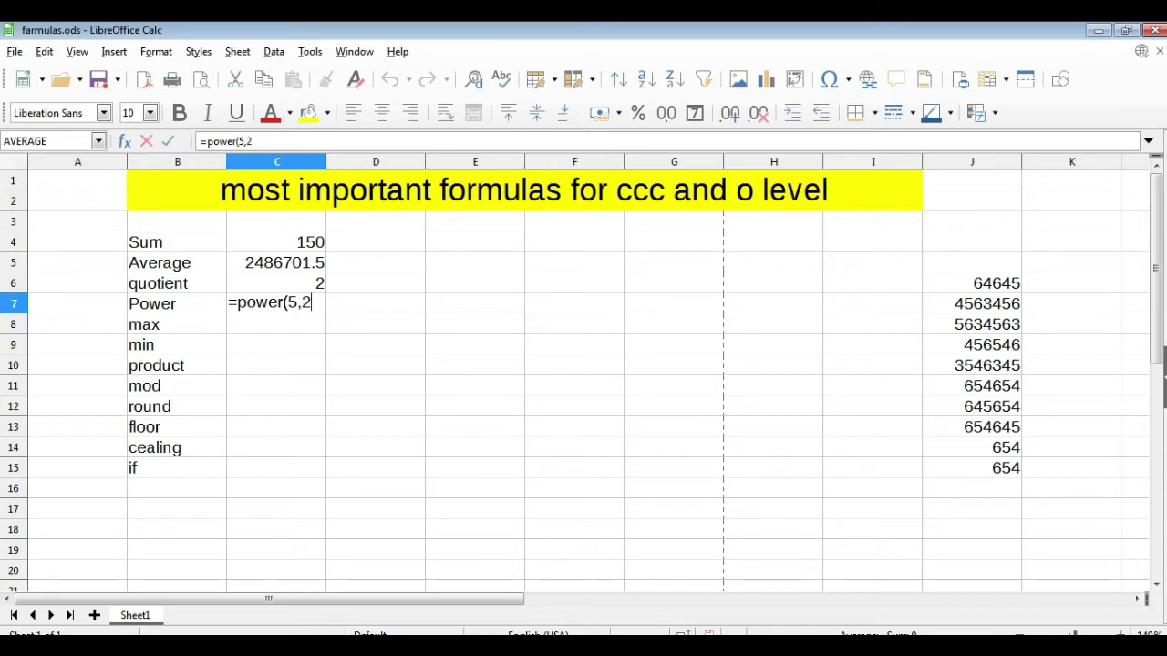
pyautogui.write(')')
pyautogui.press('Return')
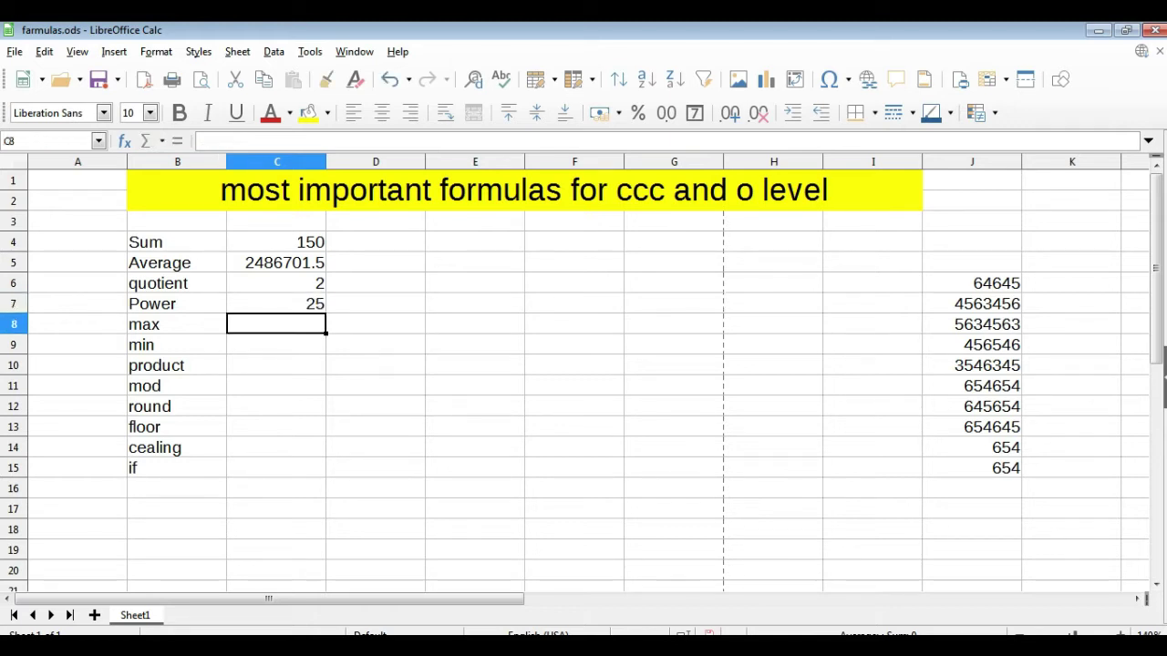
# Step: Reopen C7's POWER formula to review its base and exponent arguments, leaving the edit without changes
pyautogui.click(289, 302)
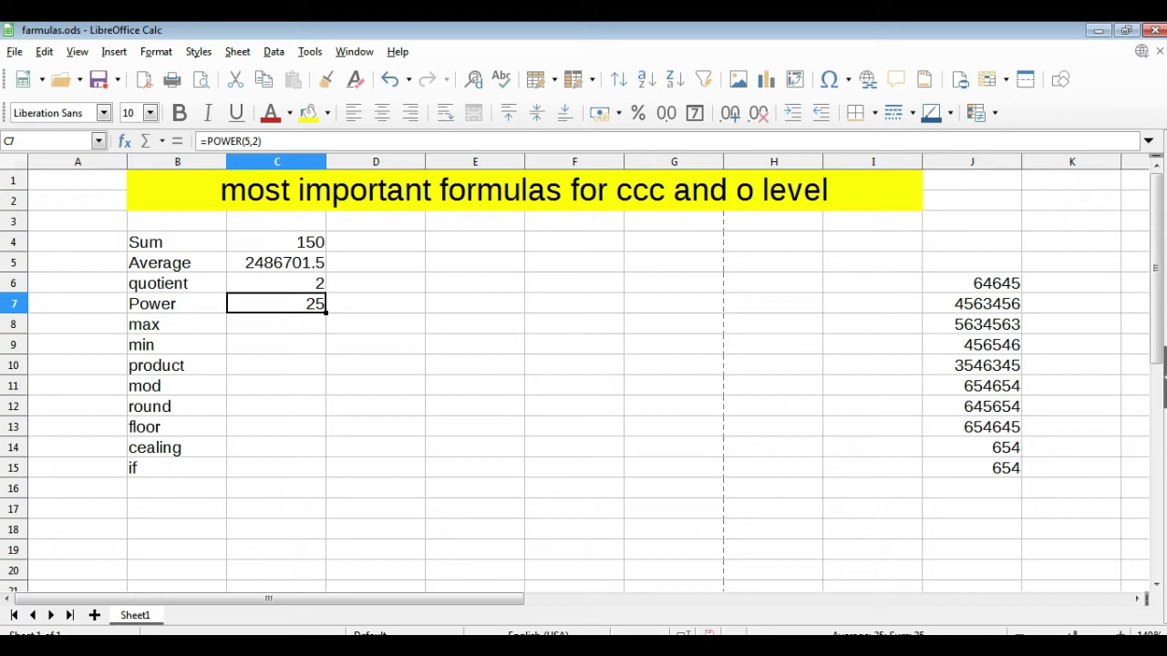
pyautogui.doubleClick(290, 301)
pyautogui.press('Left')
pyautogui.press('Left')
pyautogui.press('Left')
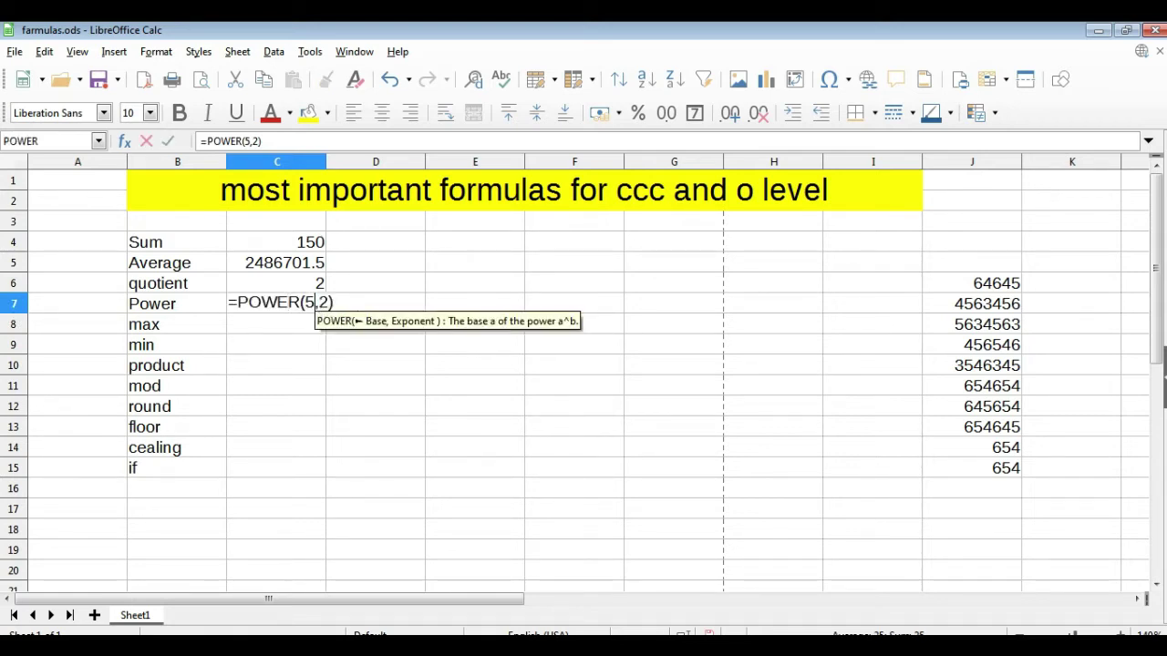
pyautogui.press('Down')
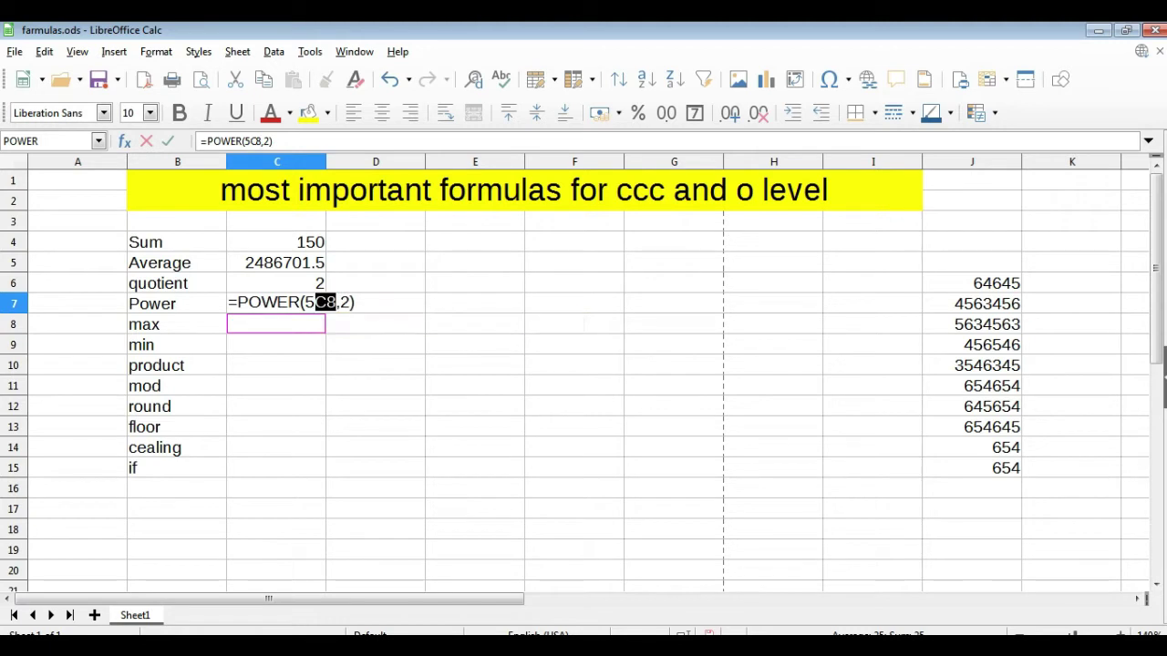
pyautogui.press('Escape')
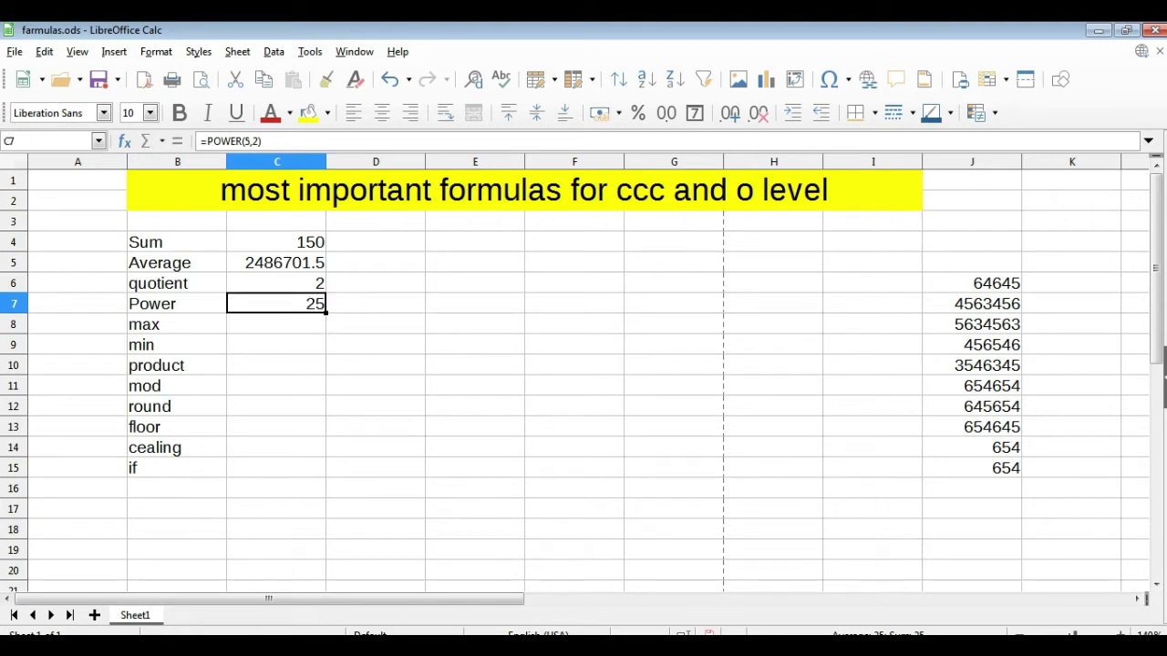
# Step: Enter the formula =max(50,60,70,46) in cell C8 beside the max label
pyautogui.press('Down')
pyautogui.write('=ma')
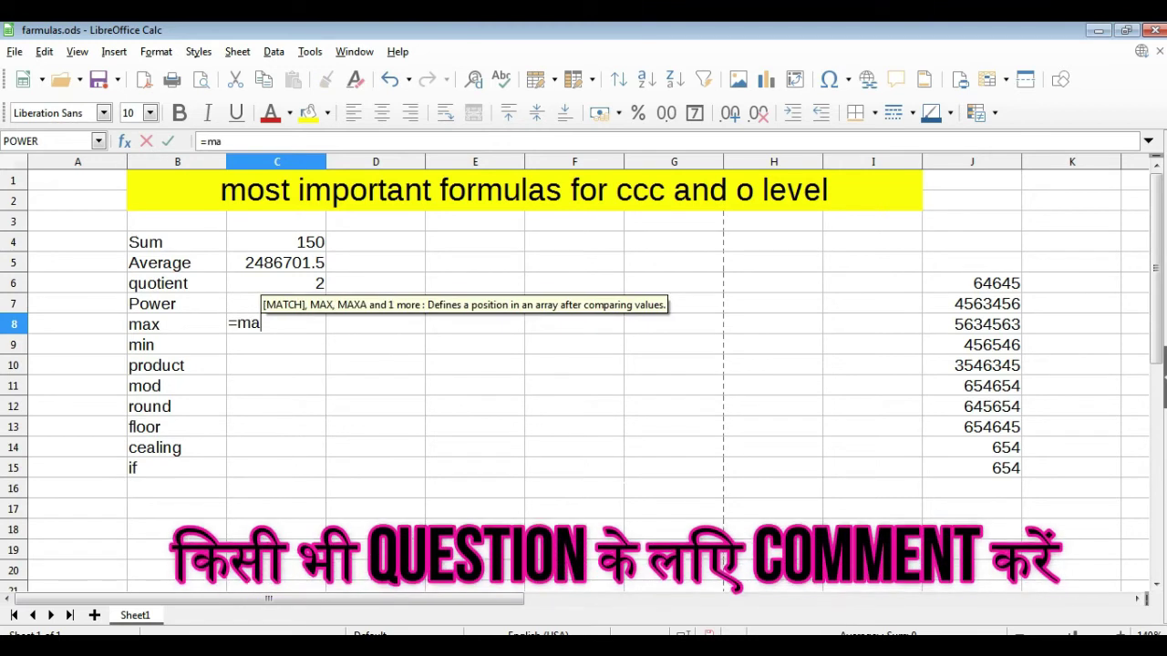
pyautogui.write('x')
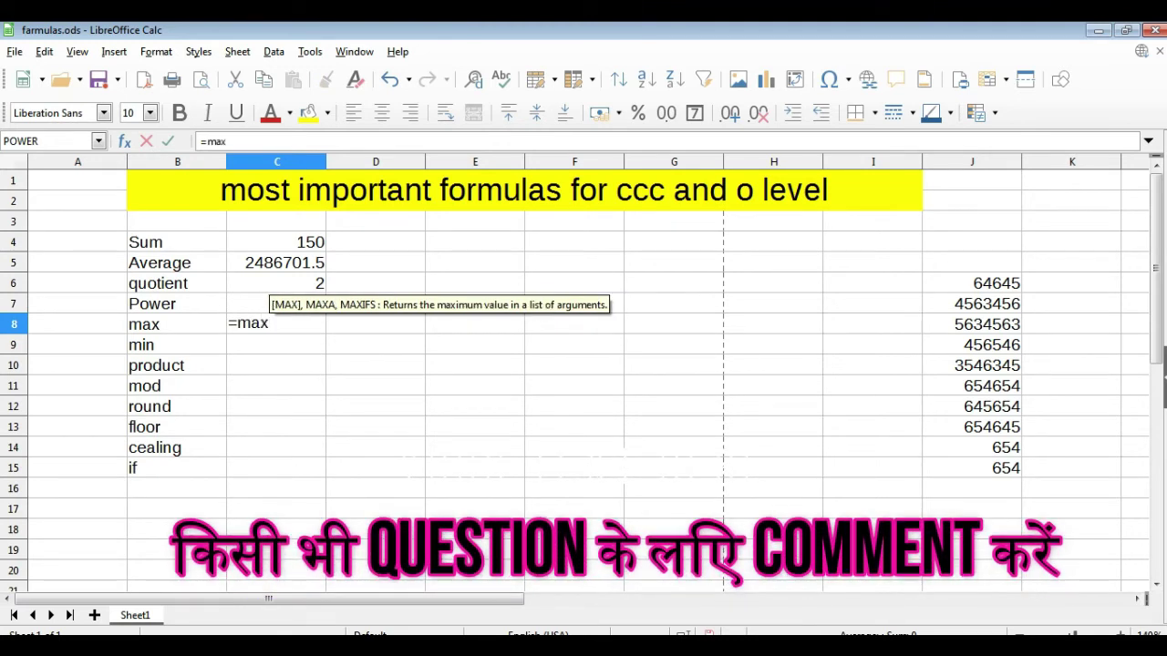
pyautogui.write('(5')
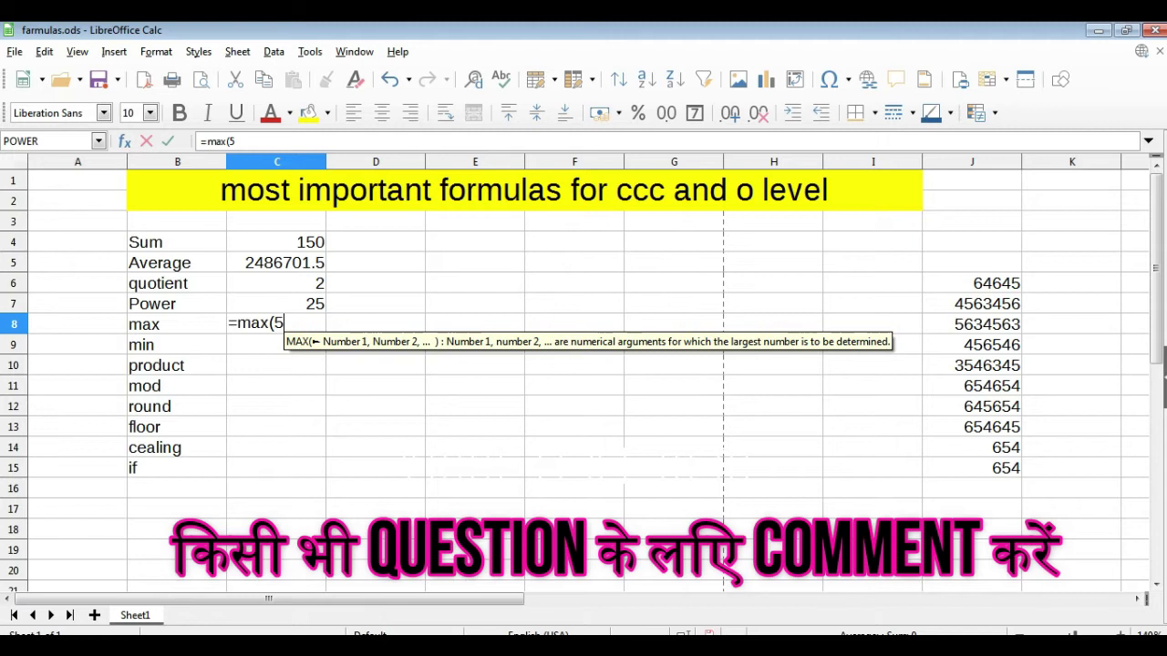
pyautogui.write('0,60,')
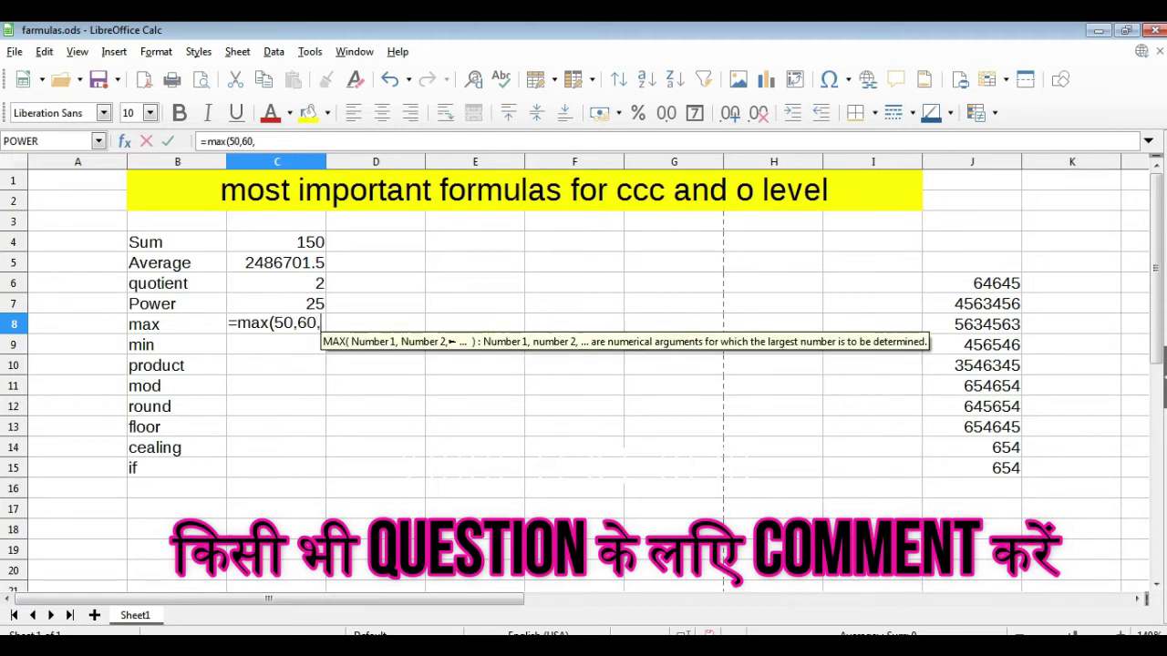
pyautogui.write('70,')
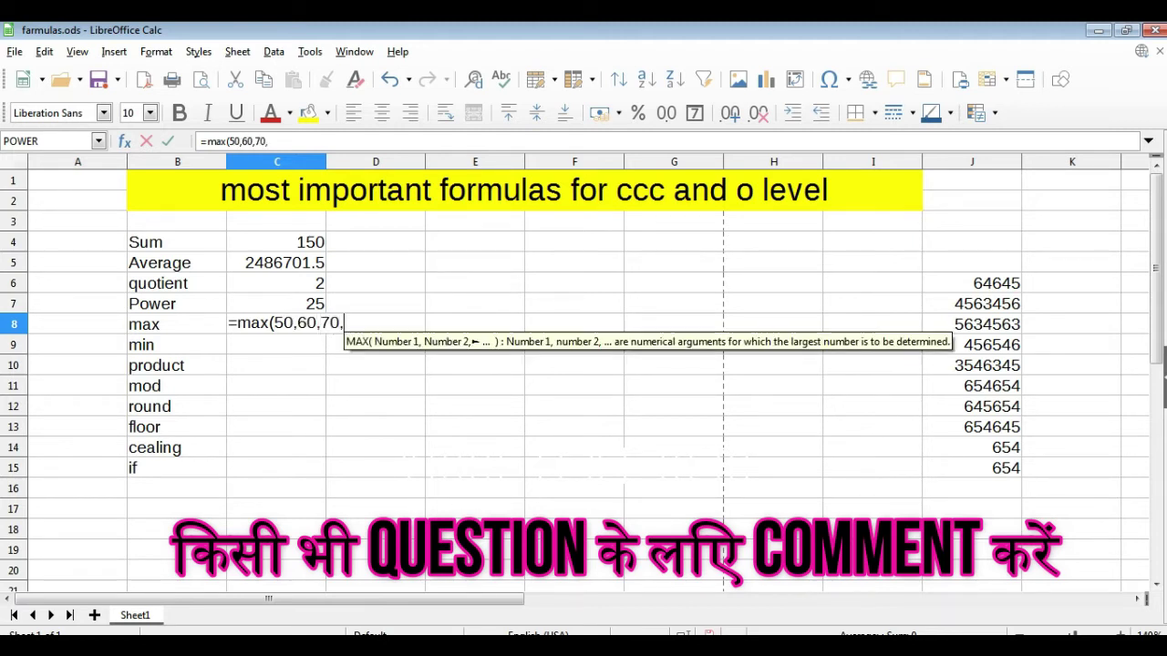
pyautogui.write('46')
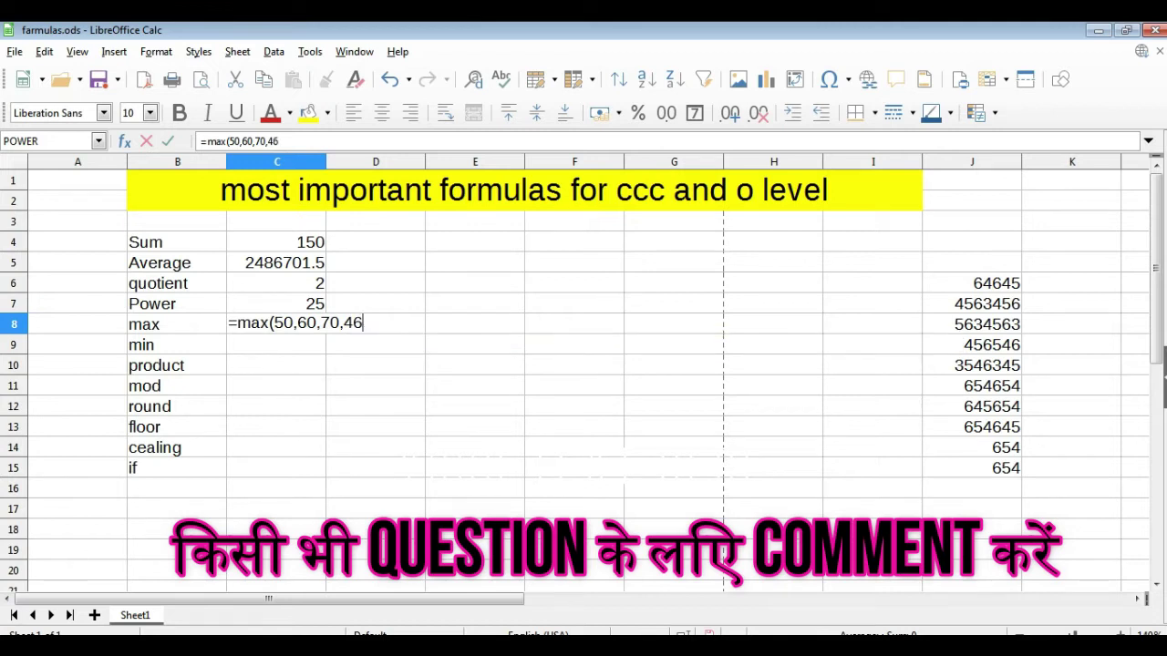
pyautogui.write(')')
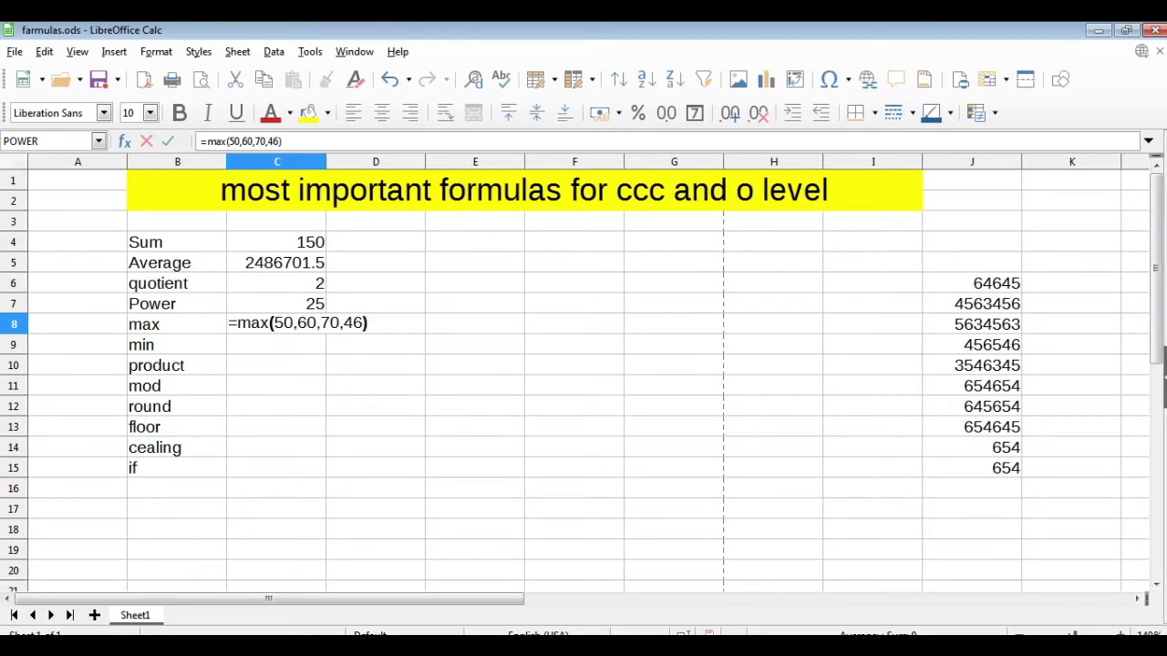
pyautogui.moveTo(340, 323); pyautogui.dragTo(320, 323)
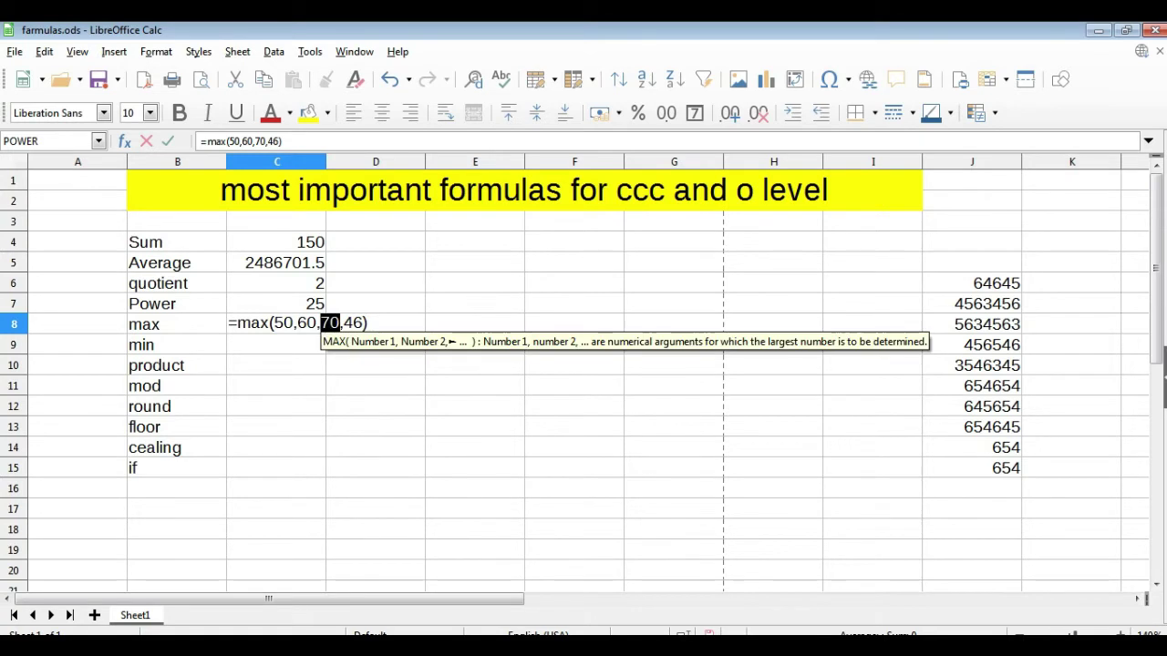
pyautogui.click(363, 324)
pyautogui.press('Return')
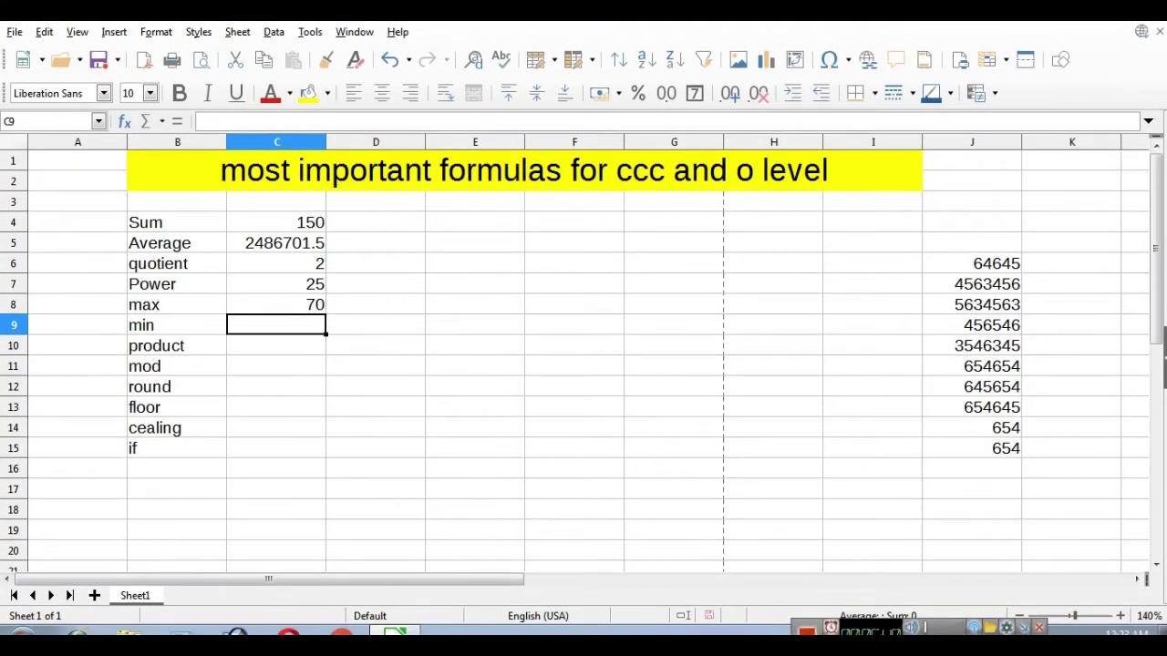
# Step: Enter the formula =min(60.50,49,90) in cell C9 beside the min label
pyautogui.write('=')
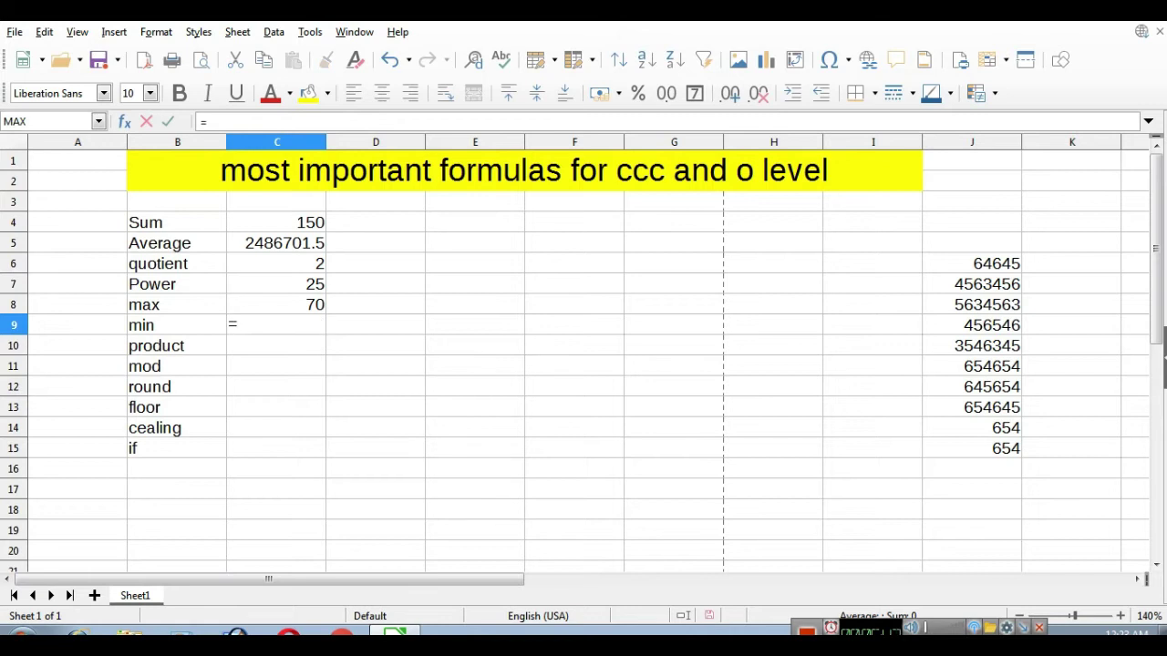
pyautogui.write('min')
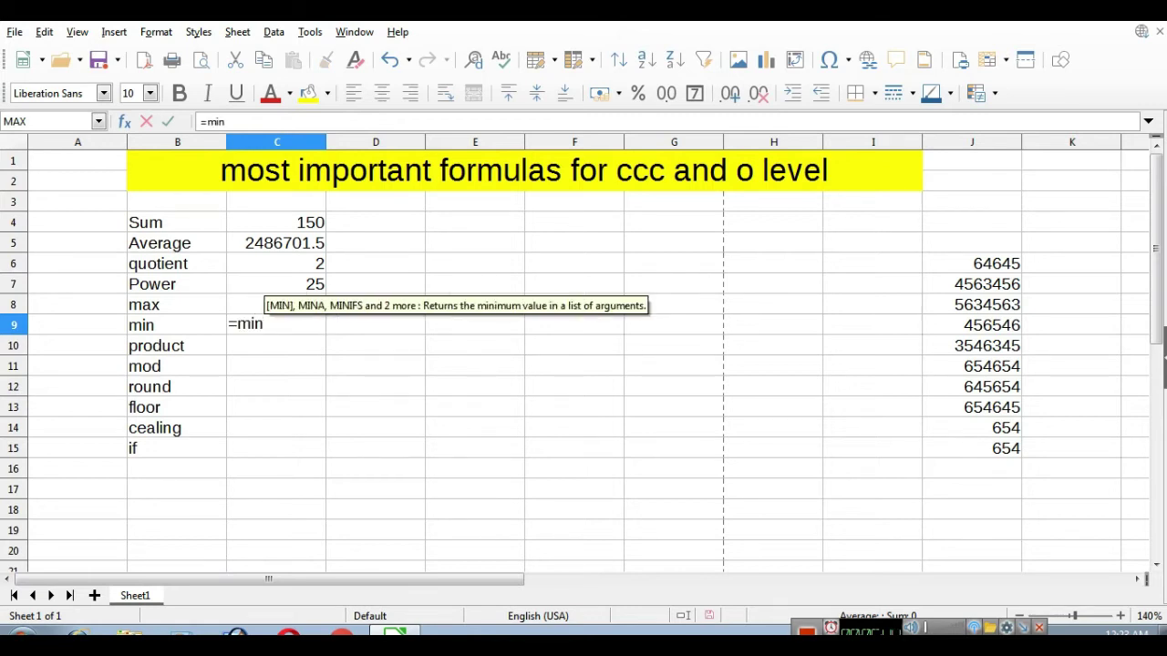
pyautogui.write('n')
pyautogui.press('BackSpace')
pyautogui.write('(6')
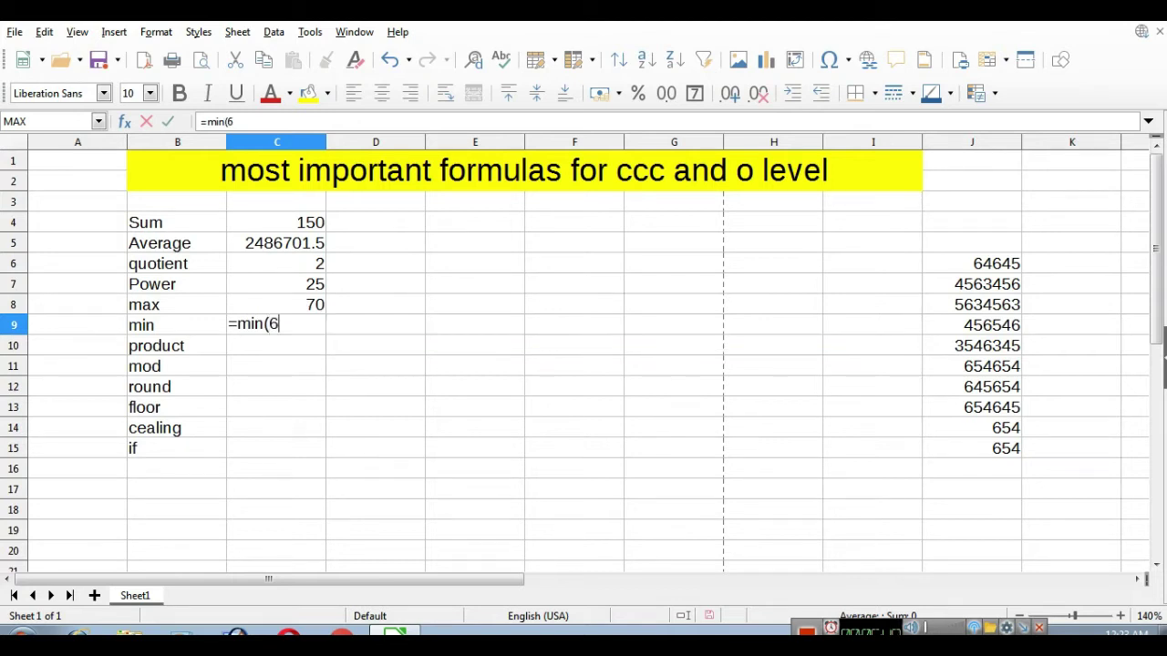
pyautogui.write('0.50,49,')
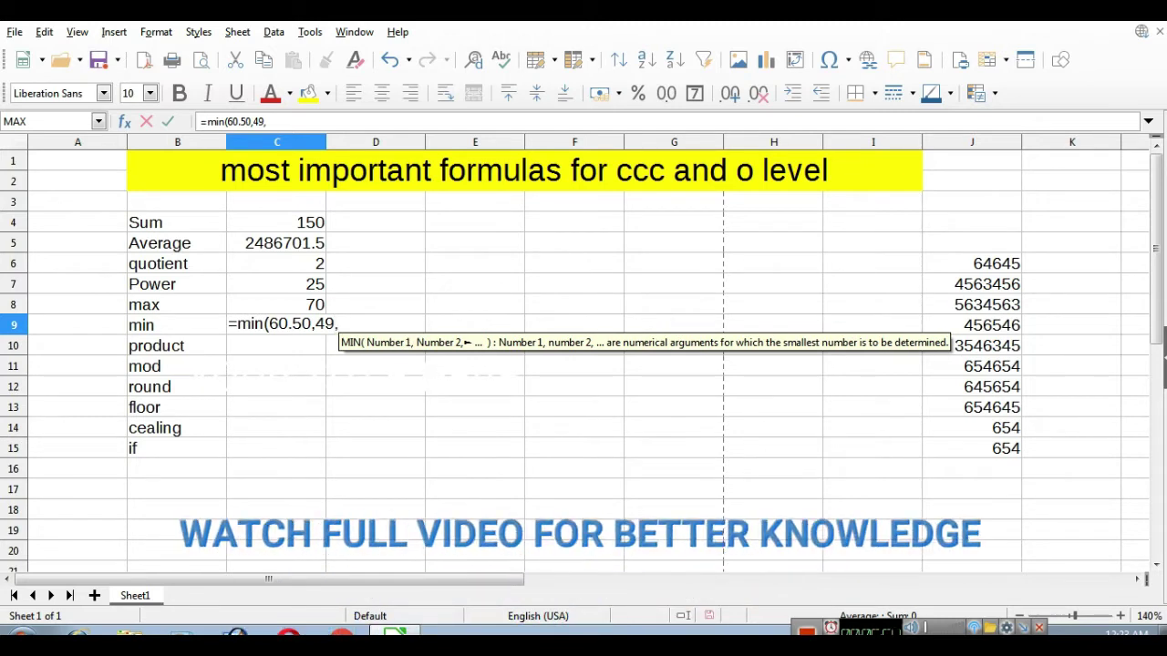
pyautogui.write('90)')
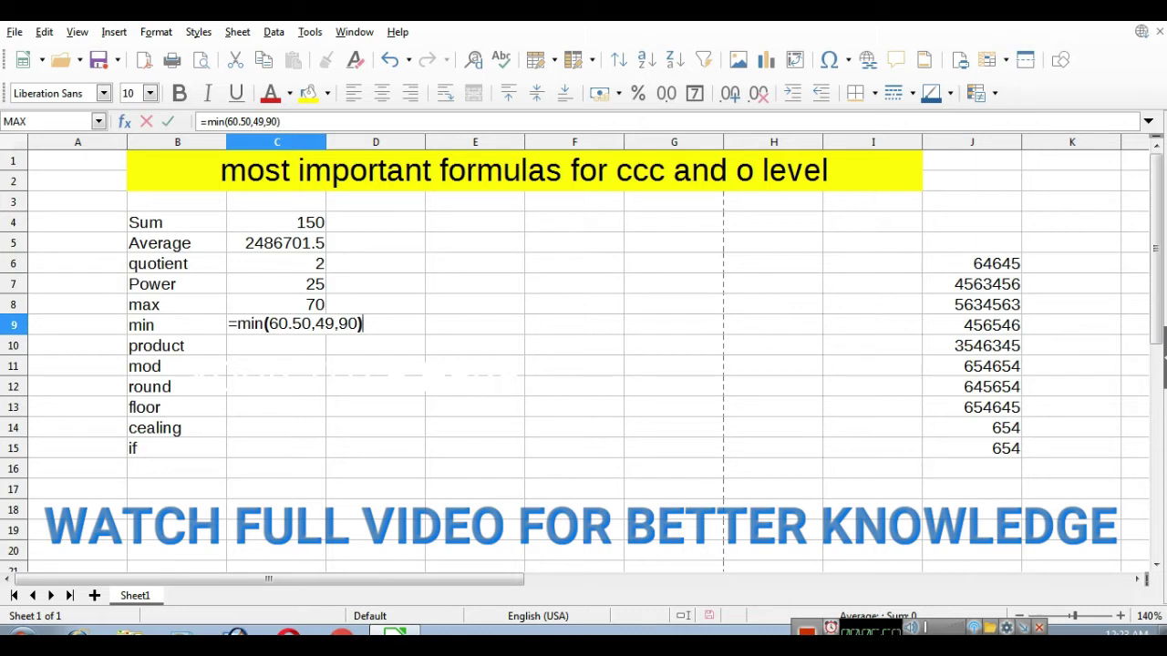
pyautogui.press('Return')
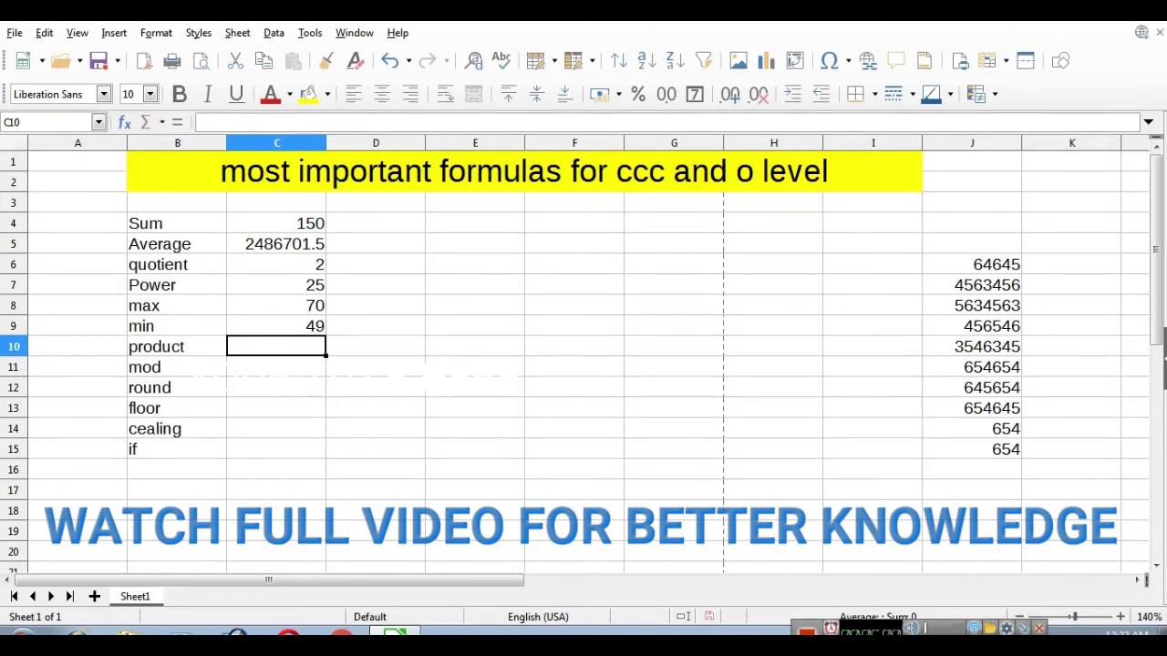
# Step: Replace the numbers in C9's MIN formula with the cell range J6:J13
pyautogui.press('Up')
pyautogui.doubleClick(276, 327)
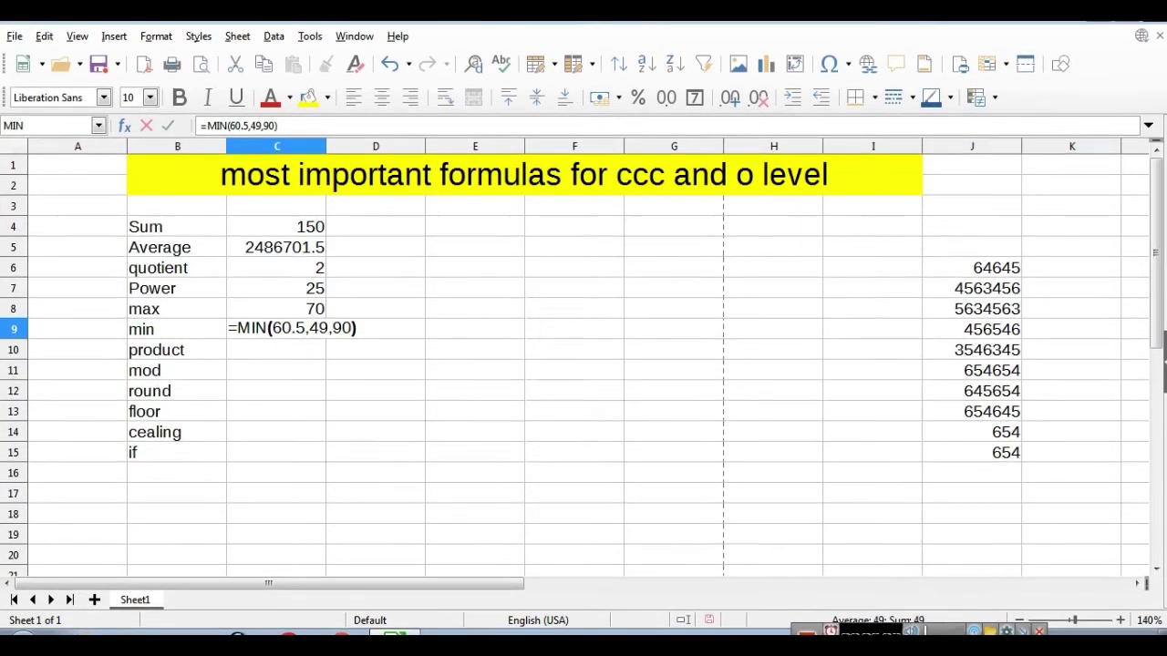
pyautogui.moveTo(353, 327); pyautogui.dragTo(273, 328)
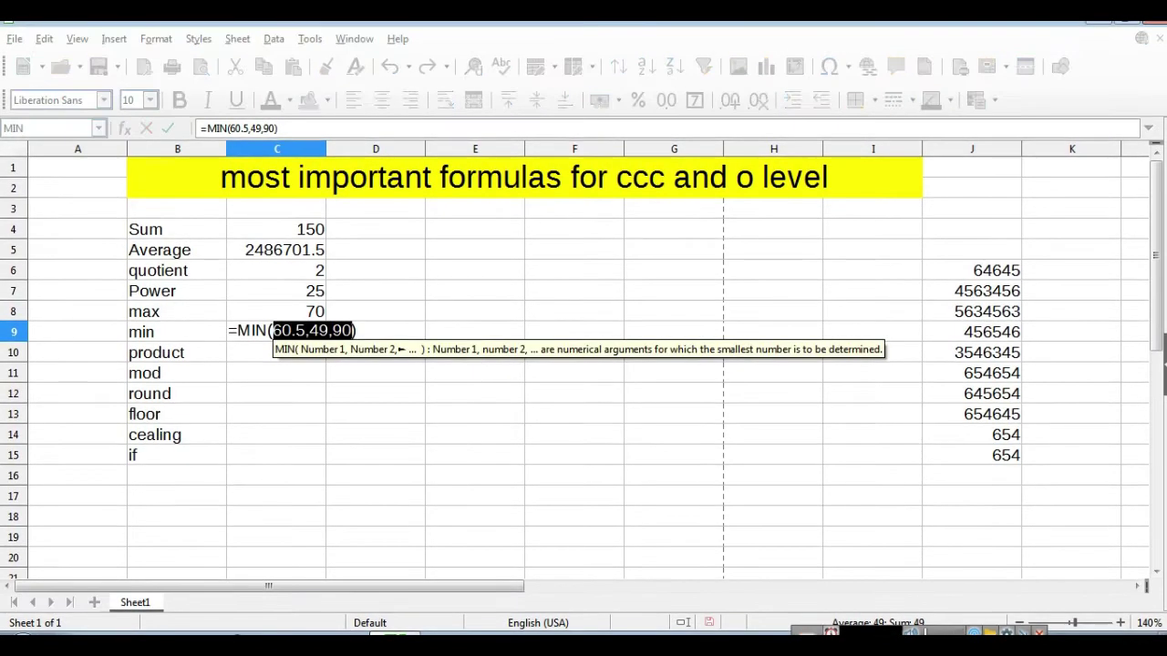
pyautogui.press('BackSpace')
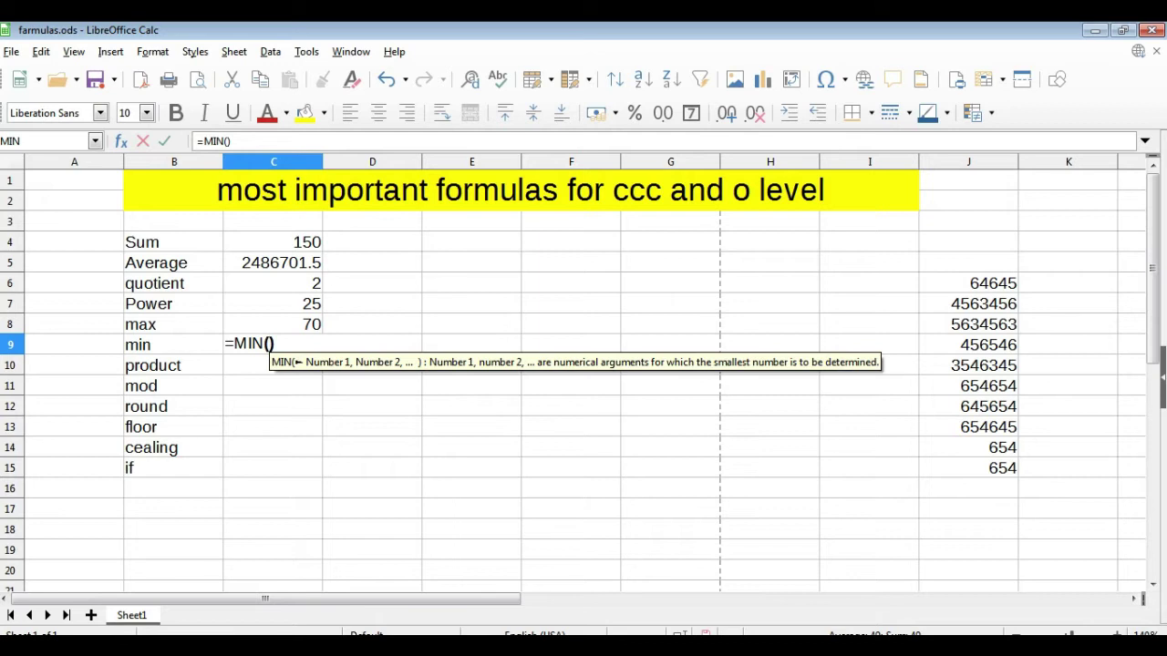
pyautogui.moveTo(985, 284); pyautogui.dragTo(1007, 428)
pyautogui.press('Return')
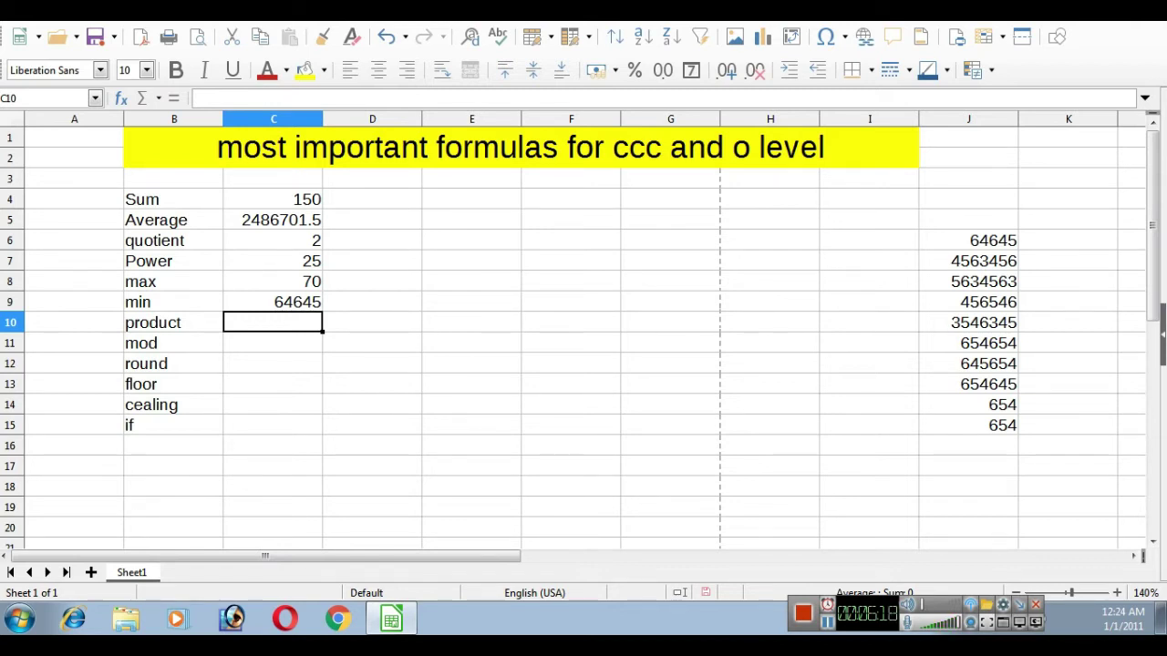
# Step: Enter the formula =product(40,30,20,100) in cell C10 beside the product label
pyautogui.write('=')
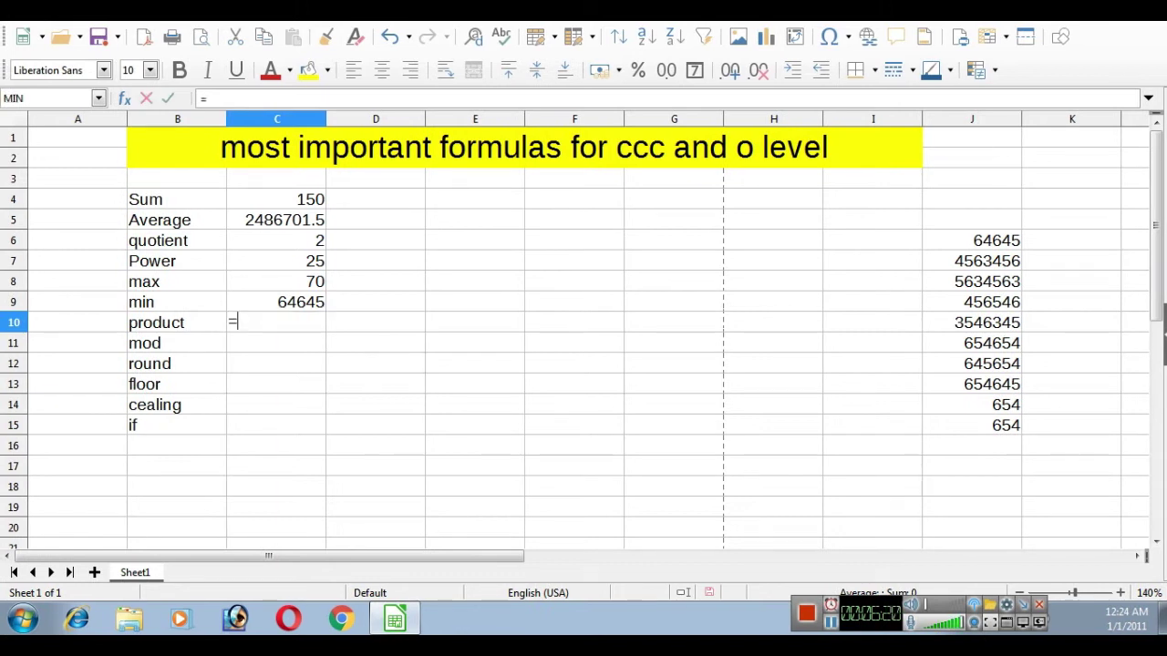
pyautogui.write('pr')
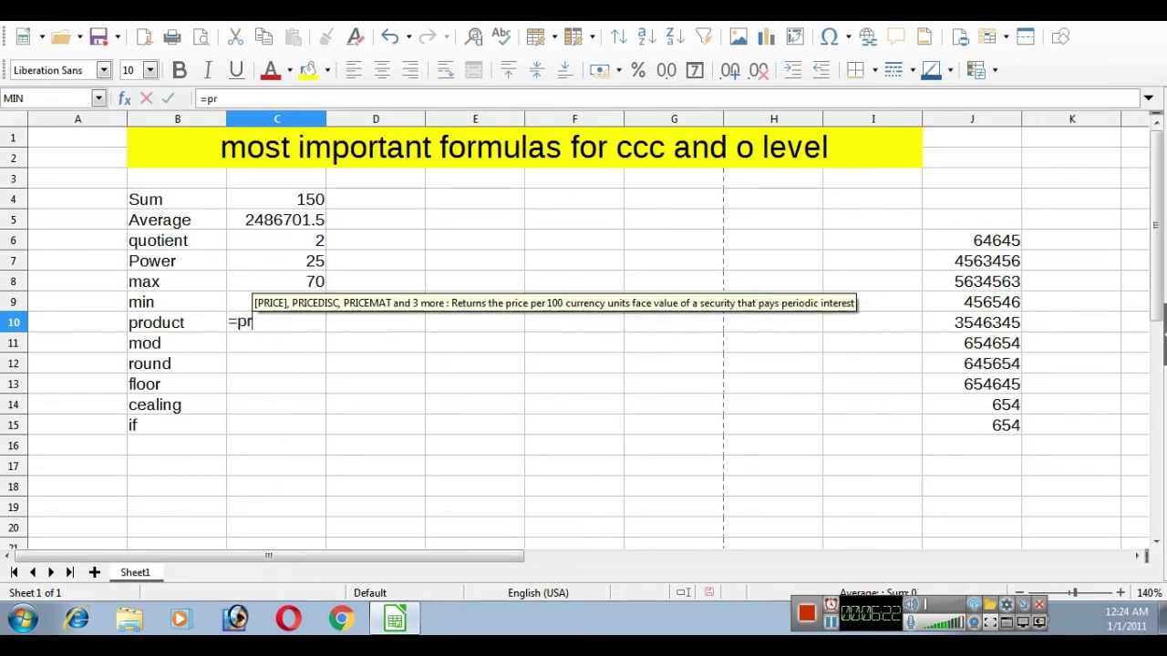
pyautogui.write('oduct')
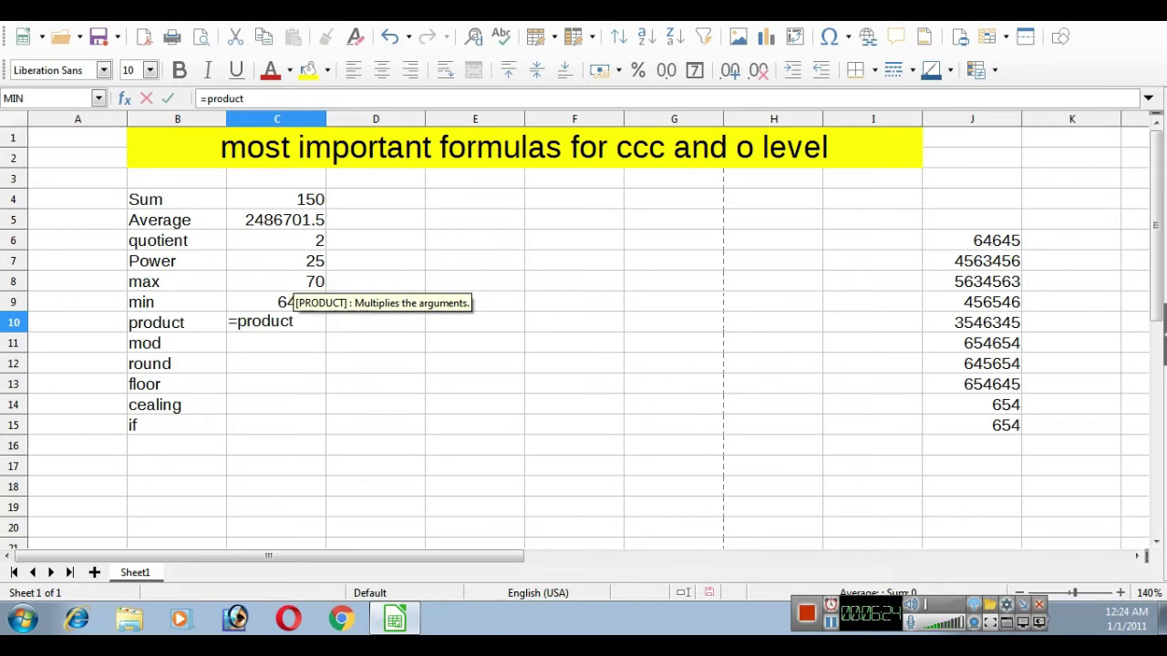
pyautogui.write('(')
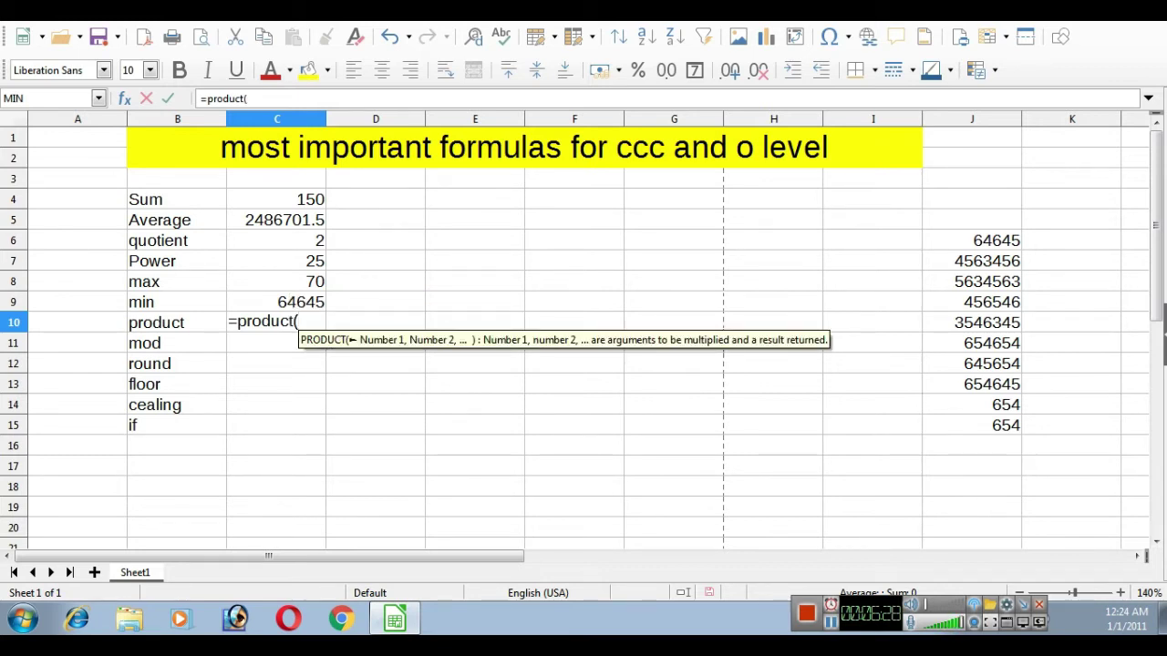
pyautogui.write('4')
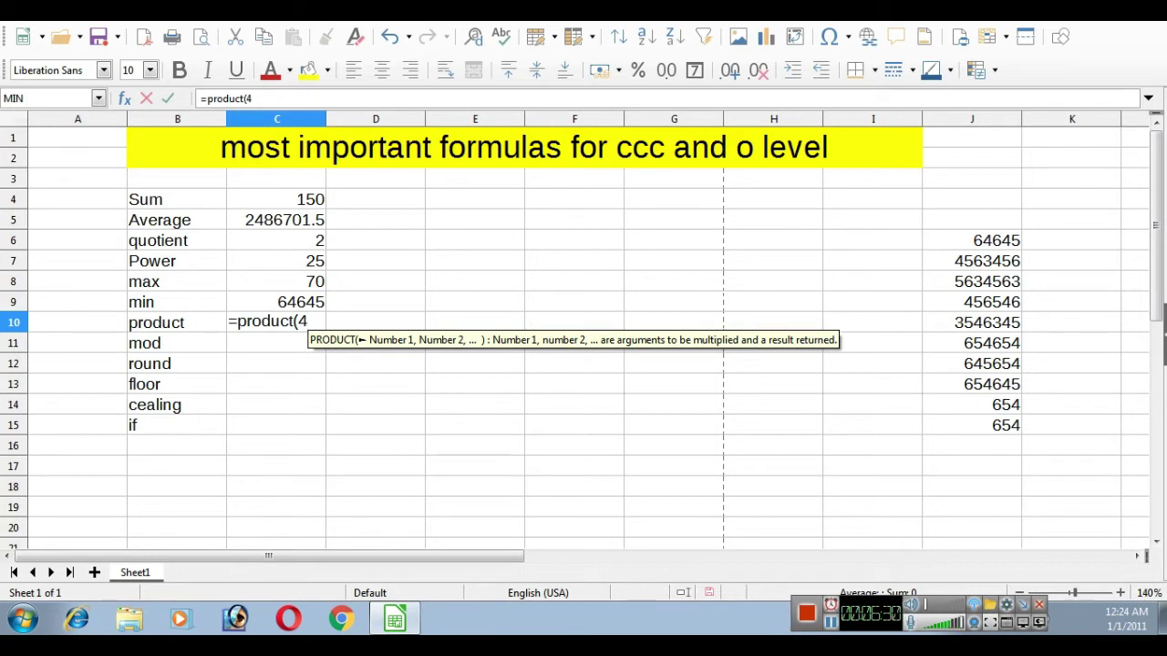
pyautogui.write('0,3')
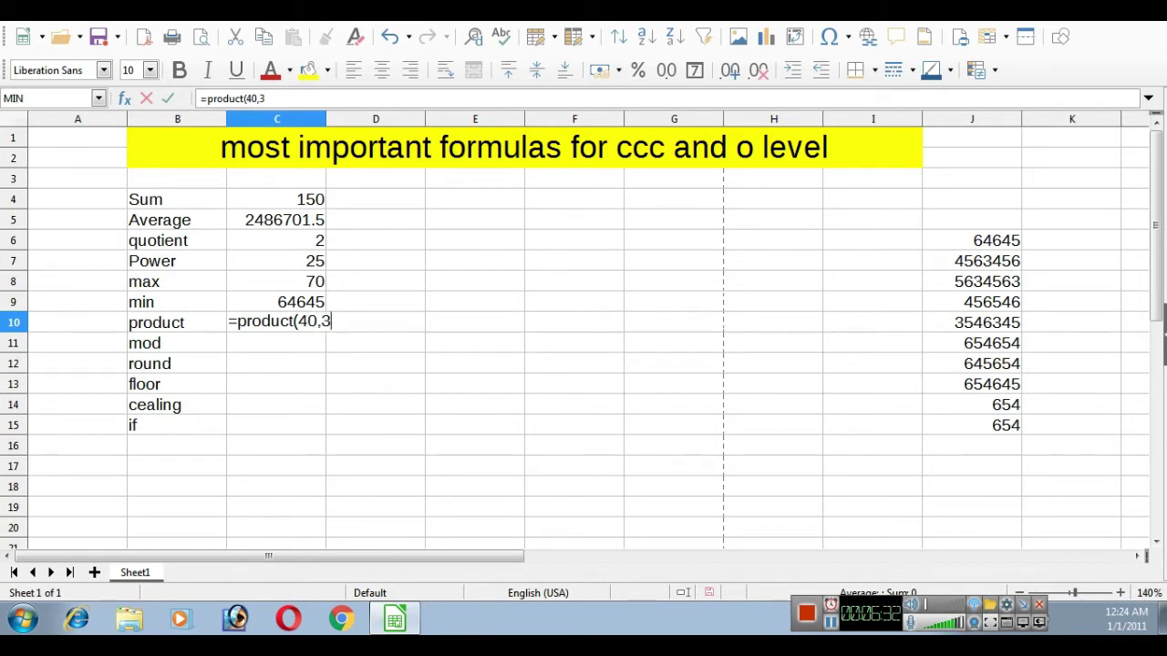
pyautogui.write('0,20,')
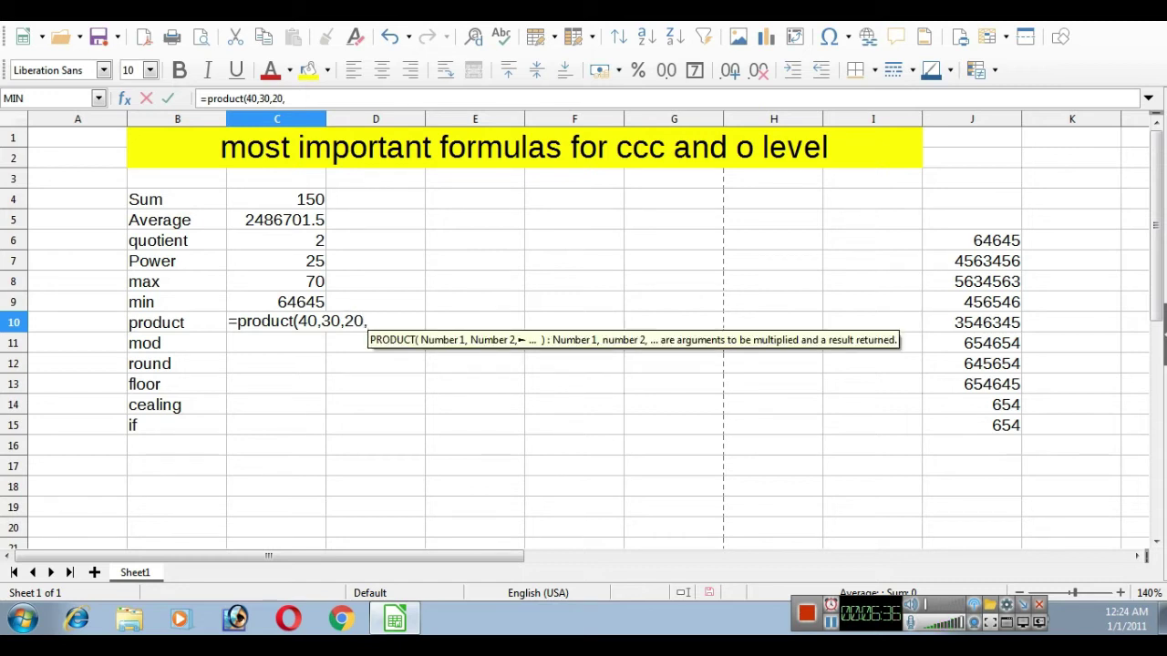
pyautogui.write('100')
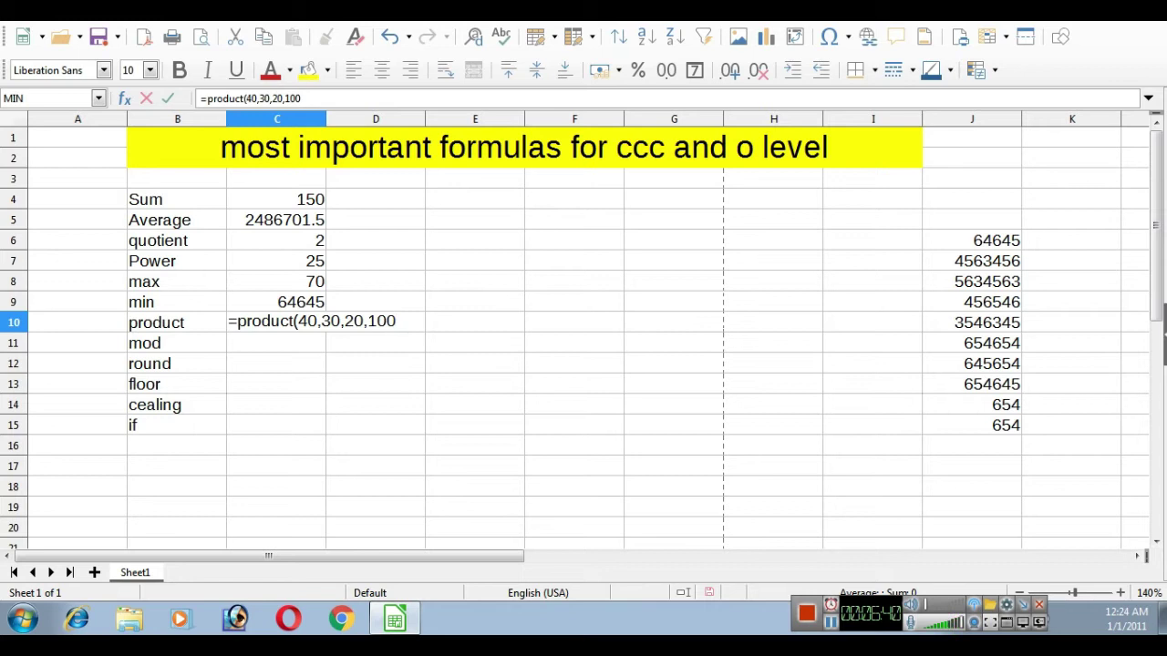
pyautogui.write(')')
pyautogui.press('Return')
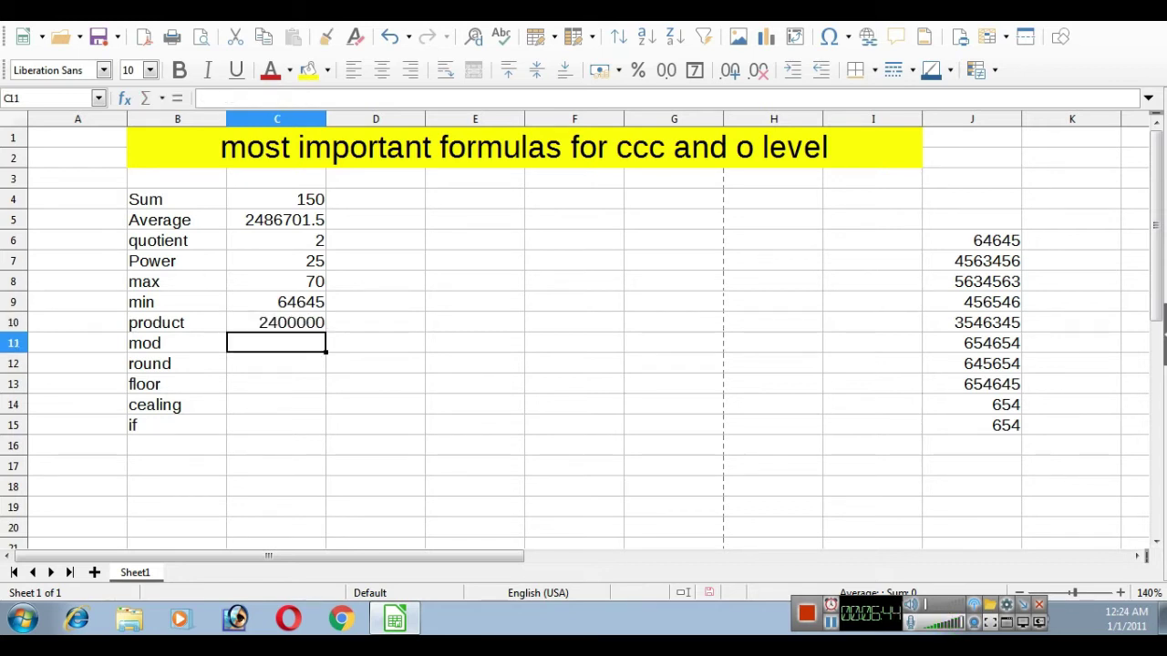
# Step: Replace the numbers in C10's PRODUCT formula with 4,5,2
pyautogui.doubleClick(287, 323)
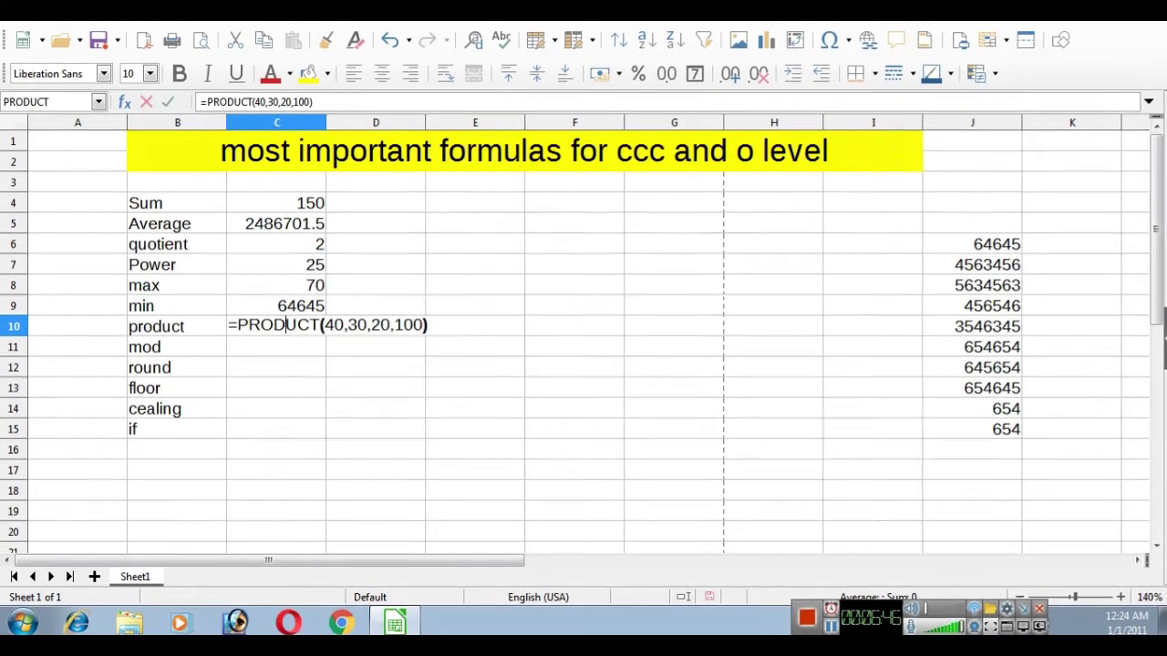
pyautogui.moveTo(426, 326)
pyautogui.mouseDown()
pyautogui.moveTo(320, 325)
pyautogui.moveTo(427, 330)
pyautogui.mouseUp()
pyautogui.click(424, 330)
pyautogui.press('BackSpace')
pyautogui.press('BackSpace')
pyautogui.press('BackSpace')
pyautogui.press('BackSpace')
pyautogui.press('BackSpace')
pyautogui.press('BackSpace')
pyautogui.press('BackSpace')
pyautogui.press('BackSpace')
pyautogui.press('BackSpace')
pyautogui.press('BackSpace')
pyautogui.press('BackSpace')
pyautogui.write(',5')
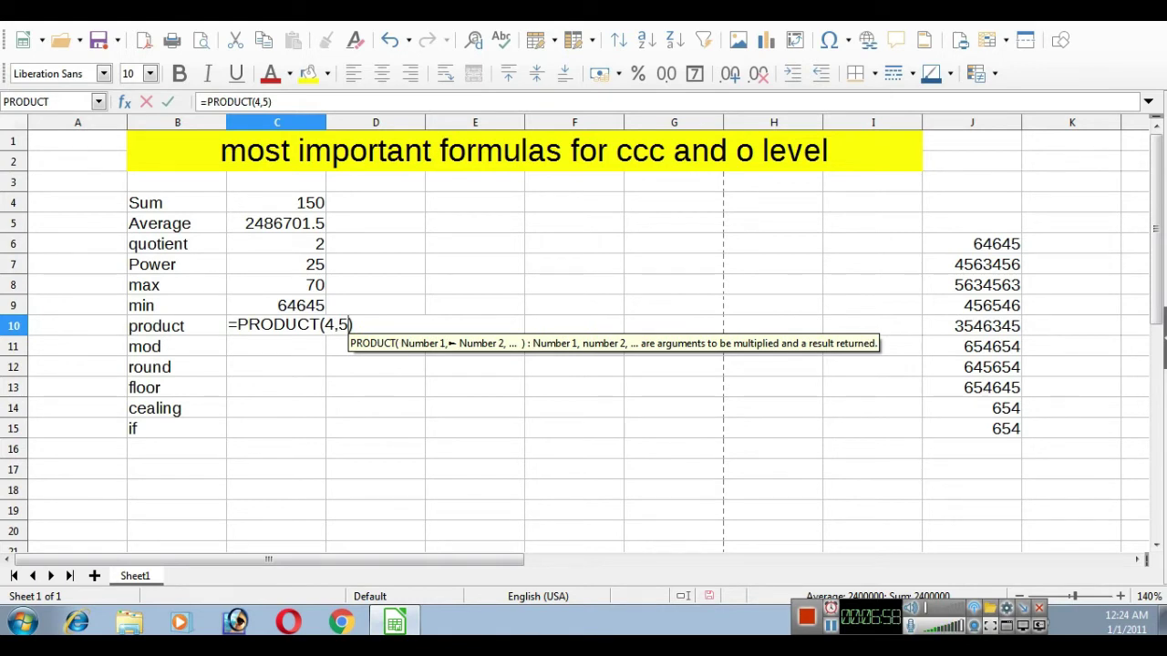
pyautogui.write(',2')
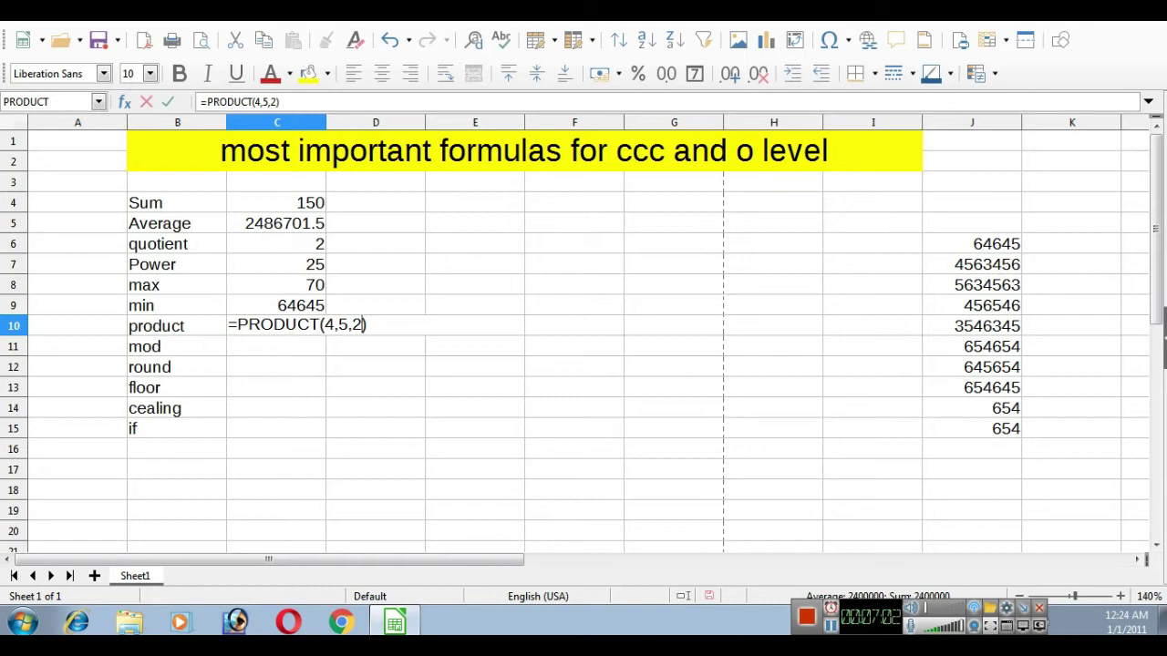
pyautogui.press('Return')
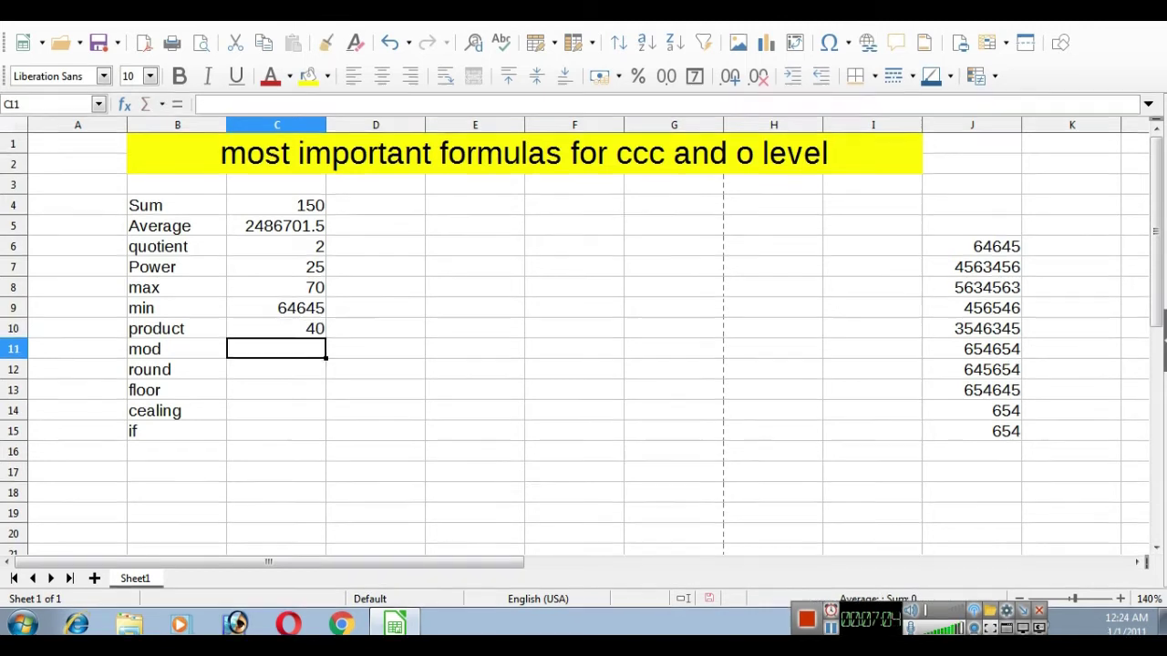
# Step: Rewrite C10's formula without the PRODUCT function, as the direct multiplication =(4*5*2)
pyautogui.doubleClick(309, 326)
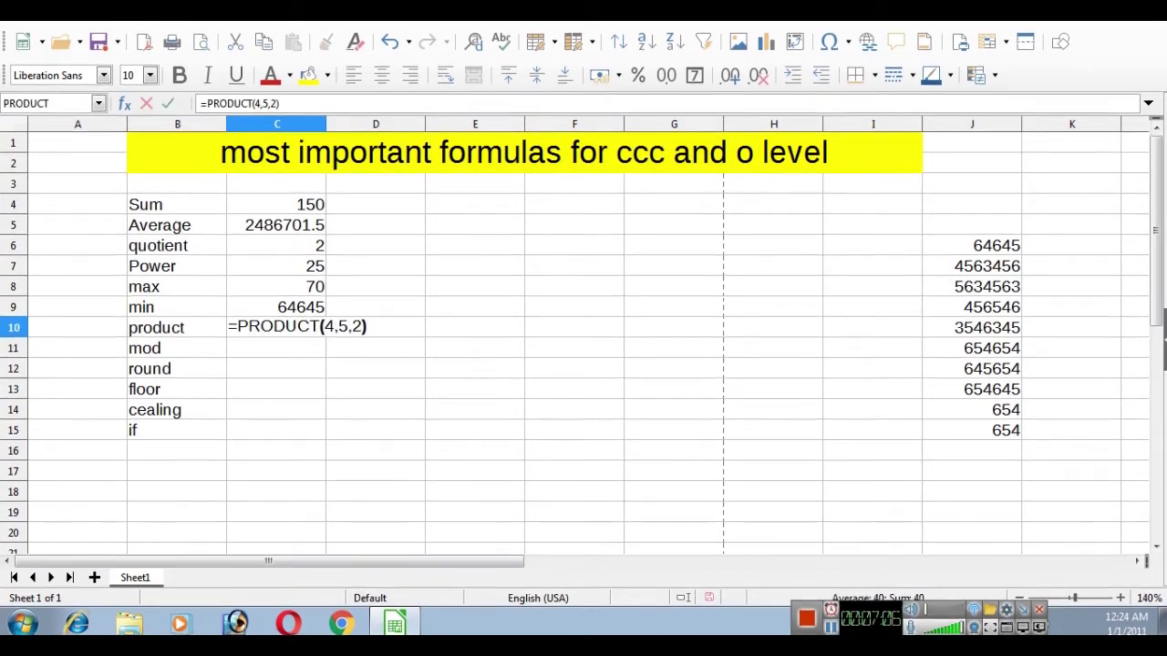
pyautogui.moveTo(319, 328); pyautogui.dragTo(248, 328)
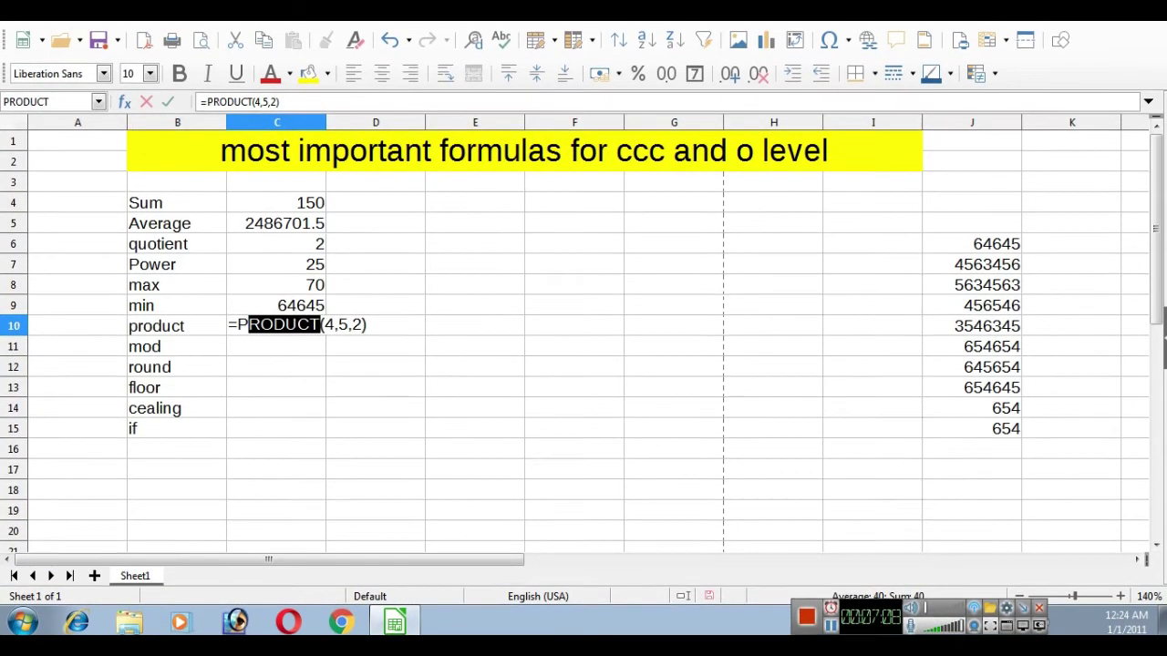
pyautogui.press('BackSpace')
pyautogui.press('BackSpace')
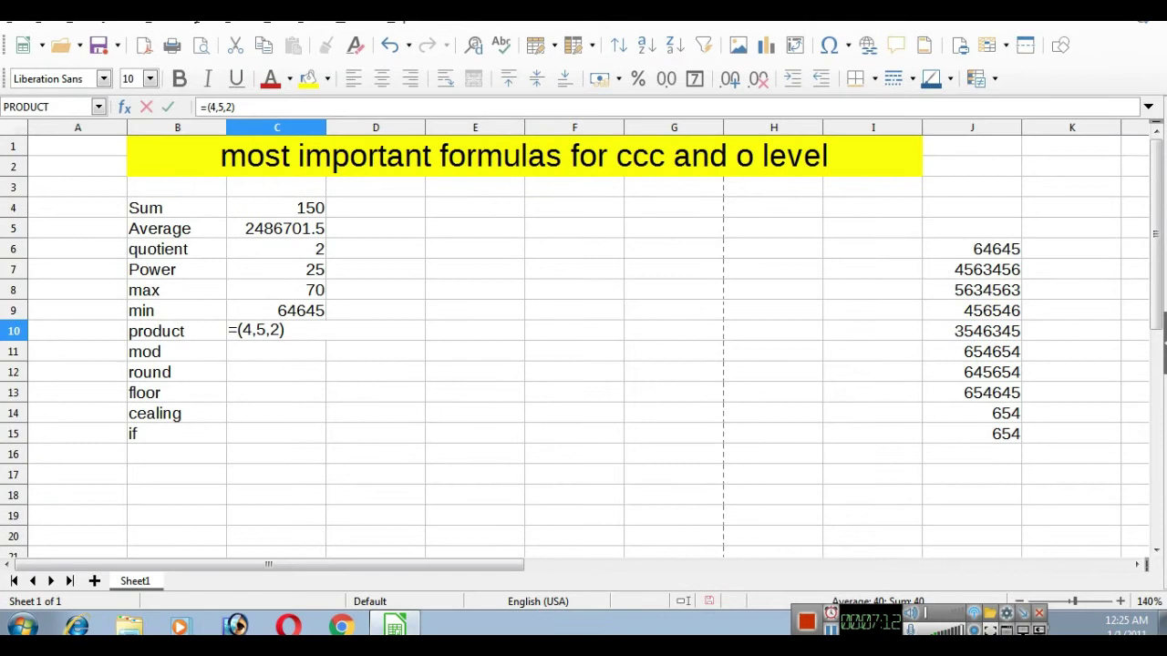
pyautogui.press('BackSpace')
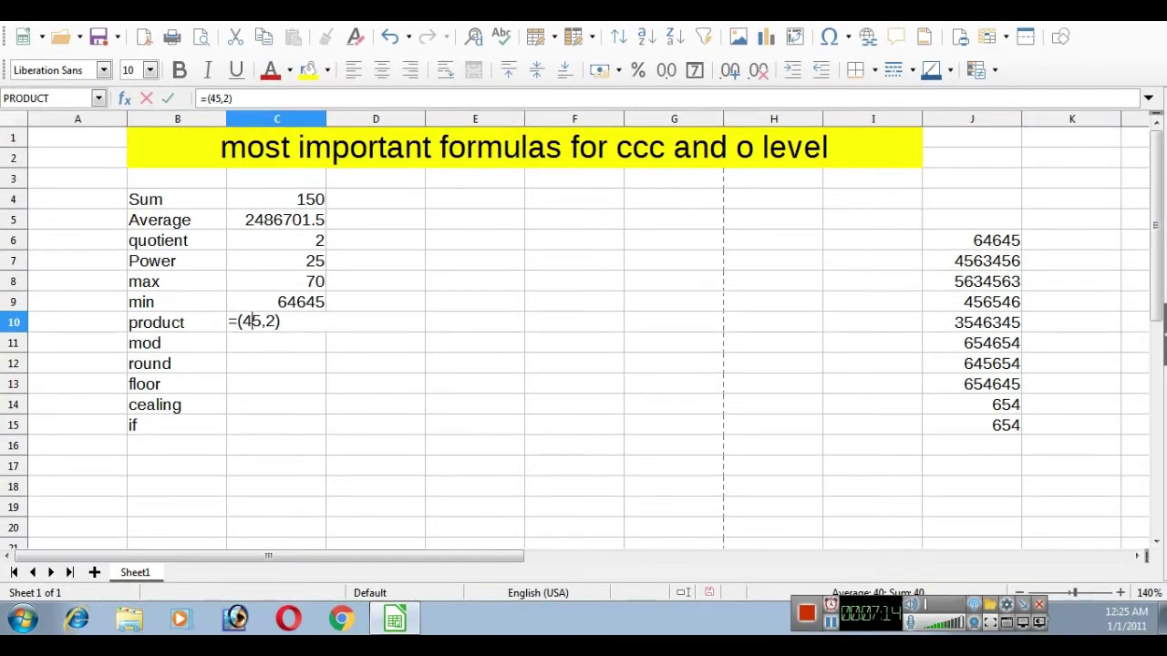
pyautogui.write('*')
pyautogui.press('Right')
pyautogui.press('Right')
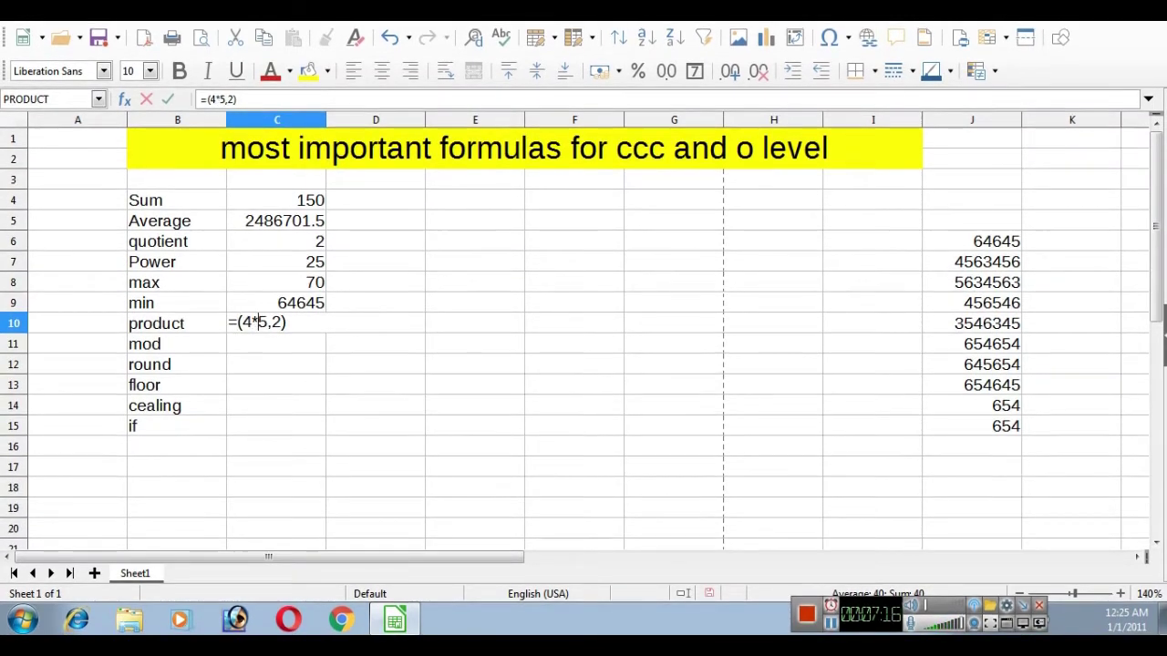
pyautogui.press('BackSpace')
pyautogui.write('*')
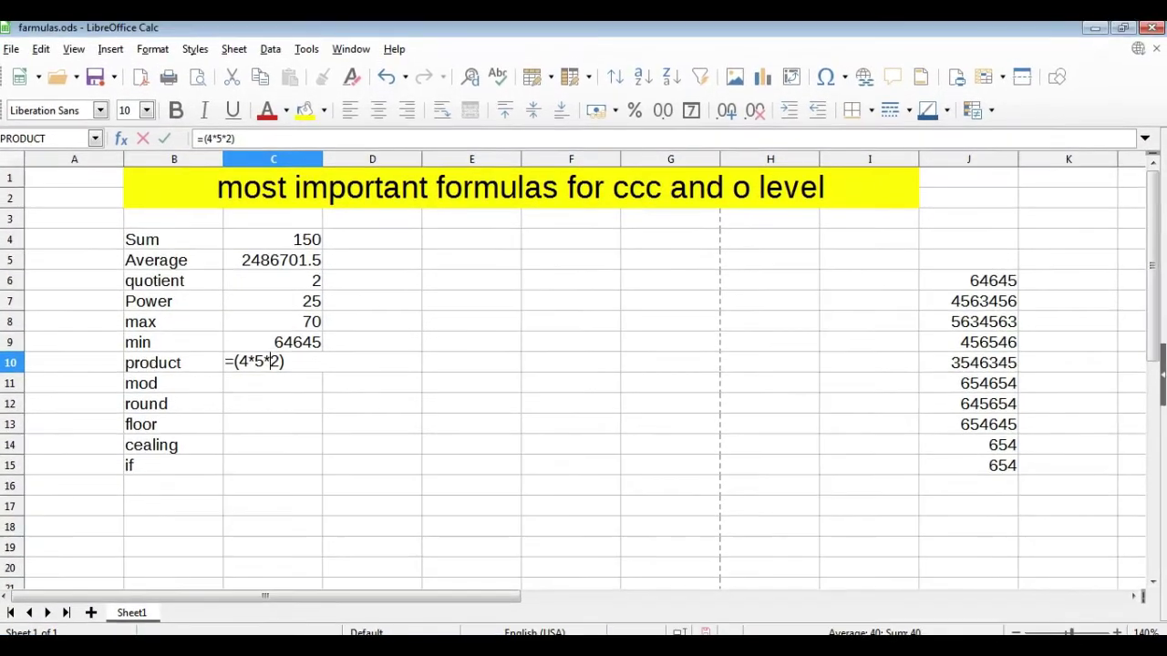
pyautogui.press('Return')
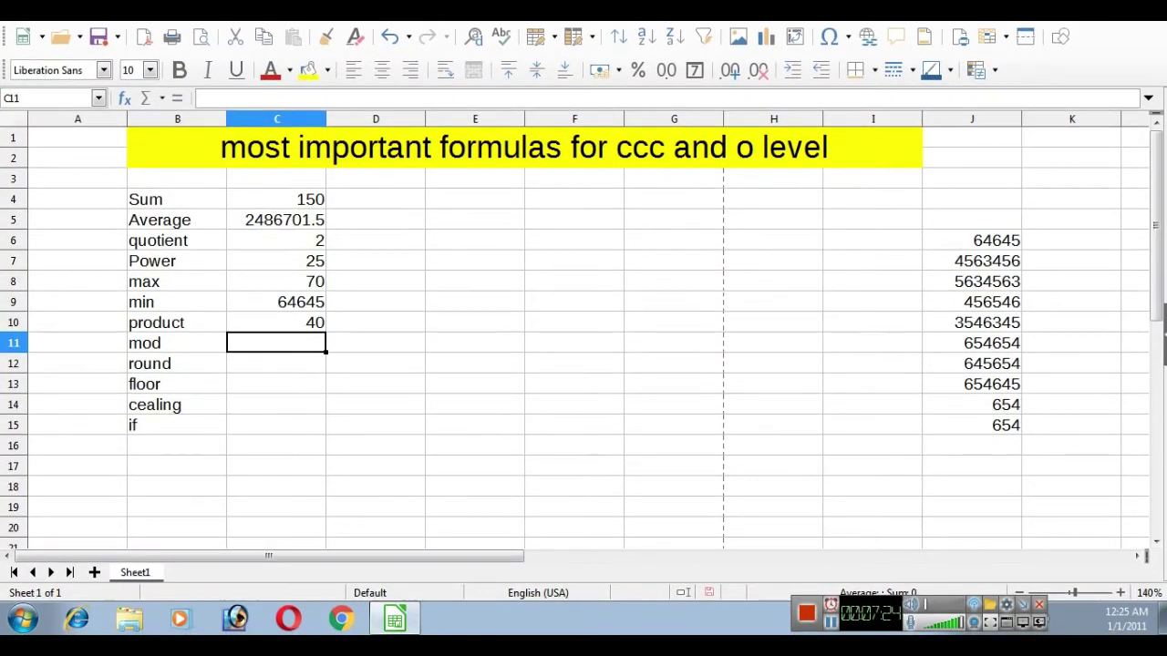
# Step: Enter the formula =mod(15,2) in cell C11 beside the mod label
pyautogui.press('F2')
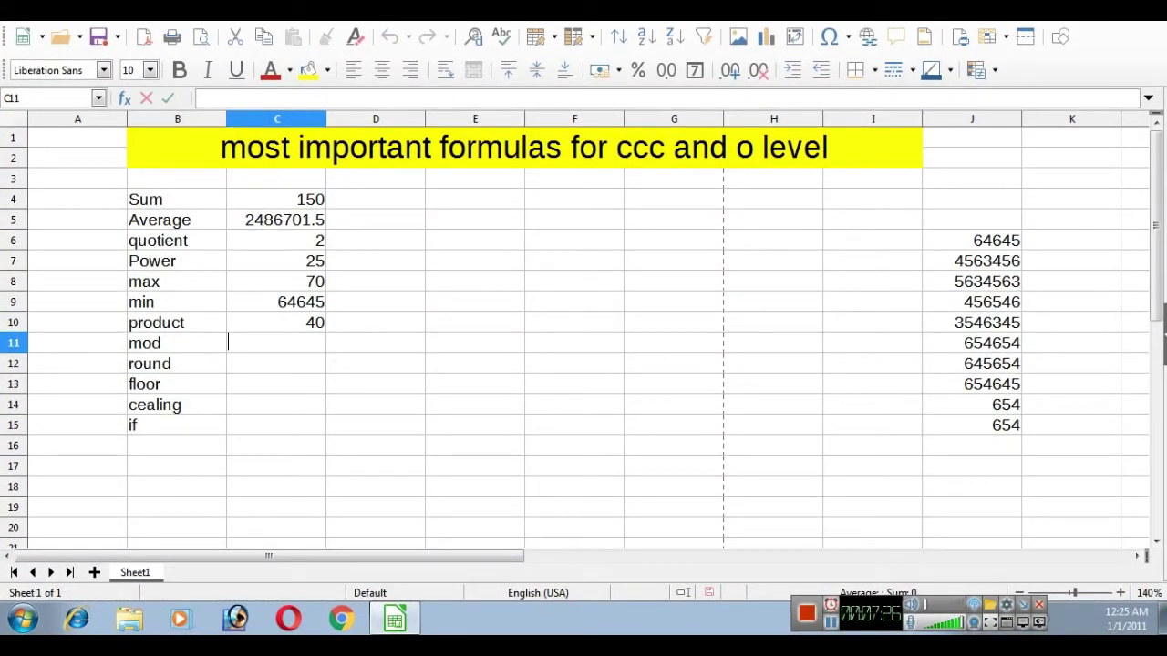
pyautogui.write('=mode')
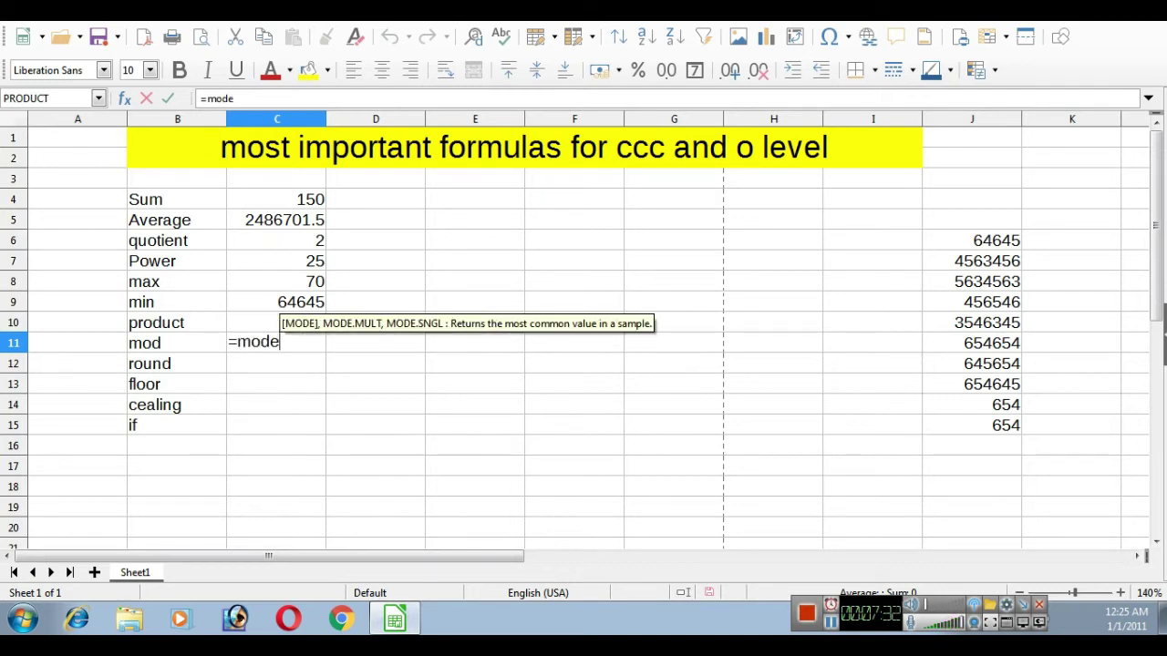
pyautogui.press('BackSpace')
pyautogui.write('9')
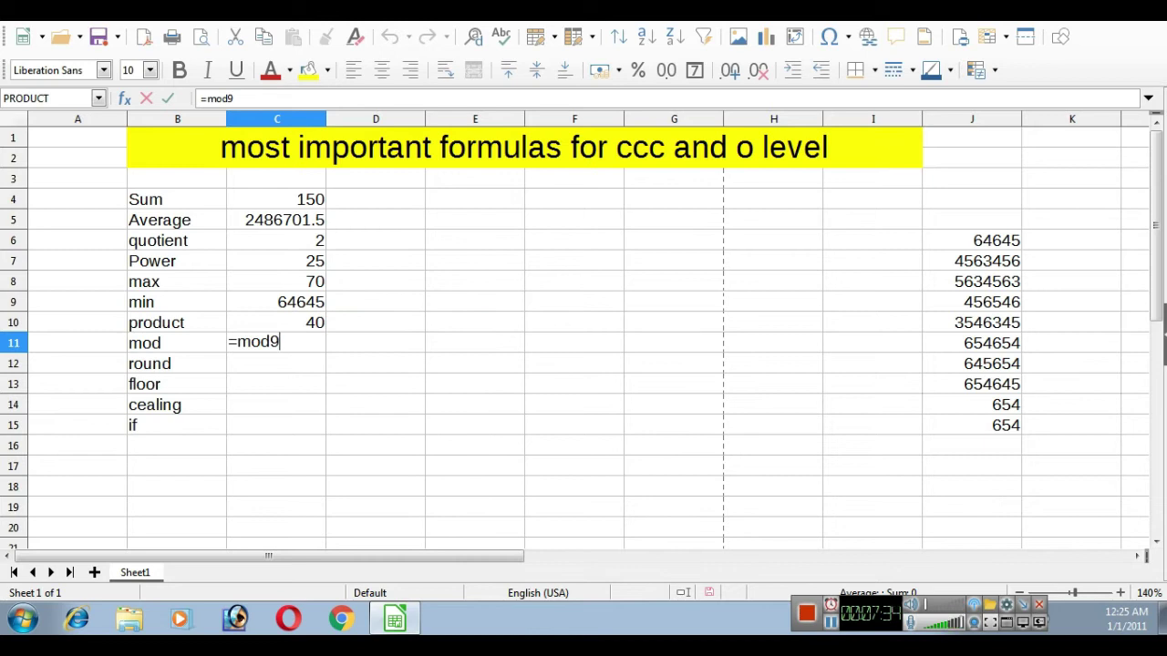
pyautogui.press('BackSpace')
pyautogui.write('(')
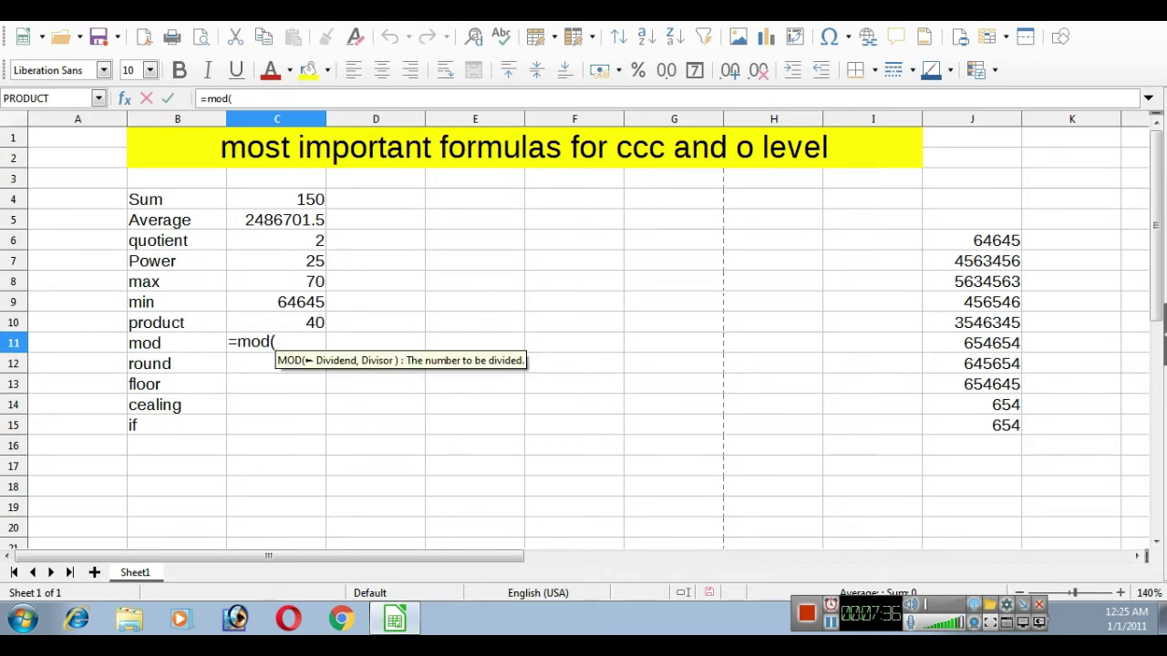
pyautogui.write('15')
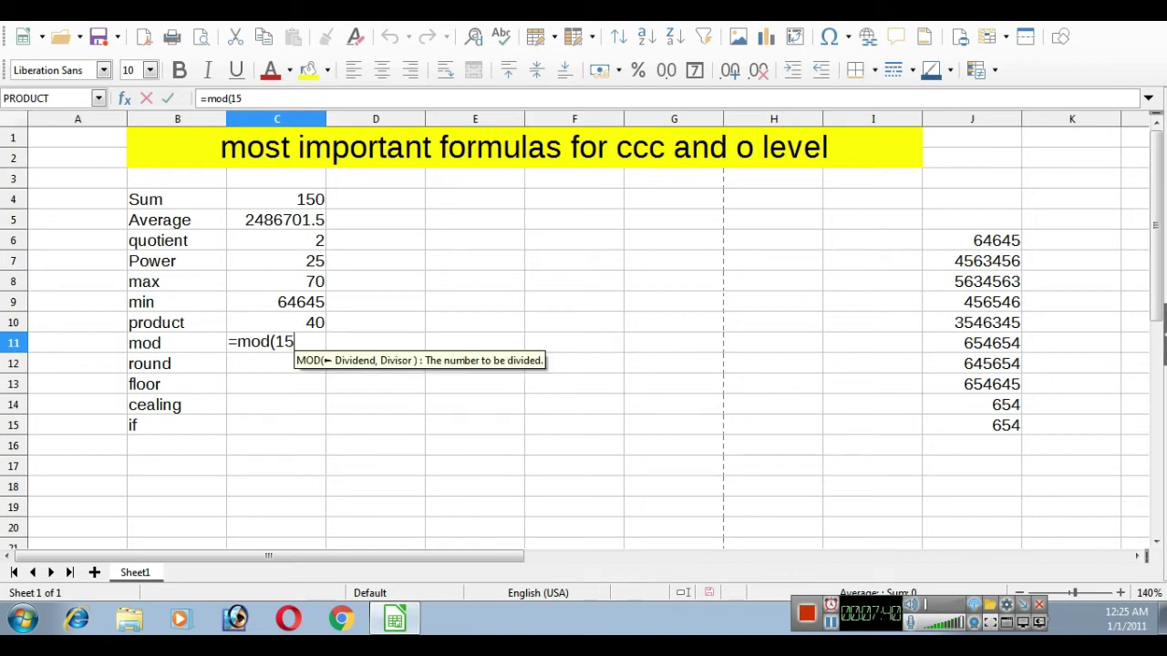
pyautogui.write(',')
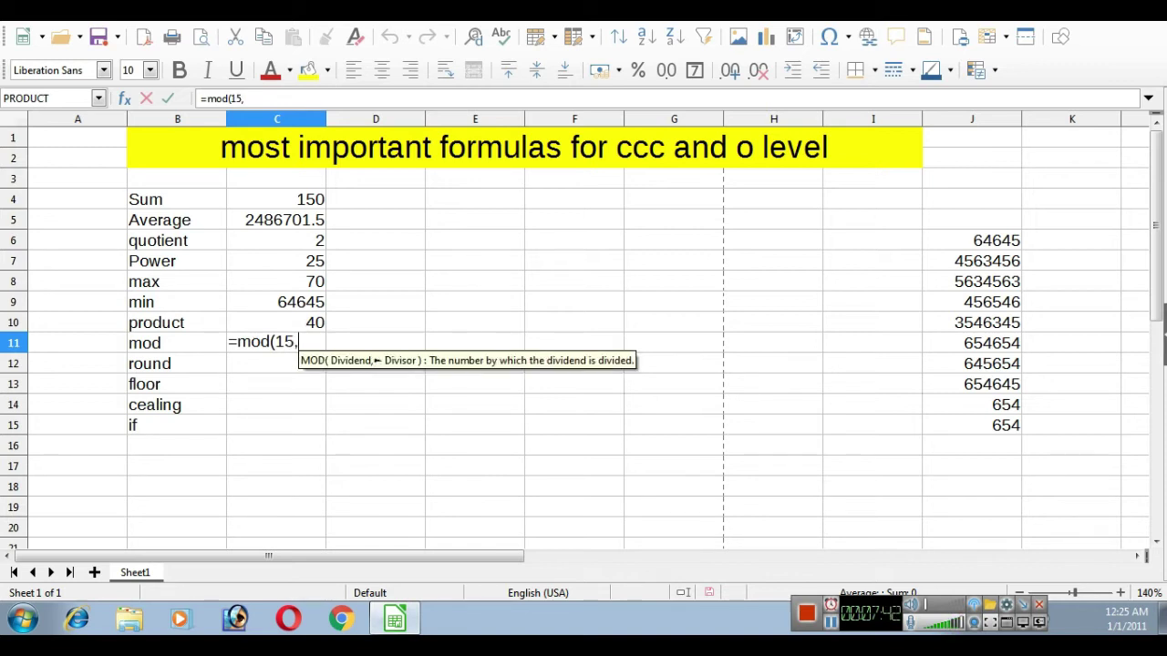
pyautogui.write('2)')
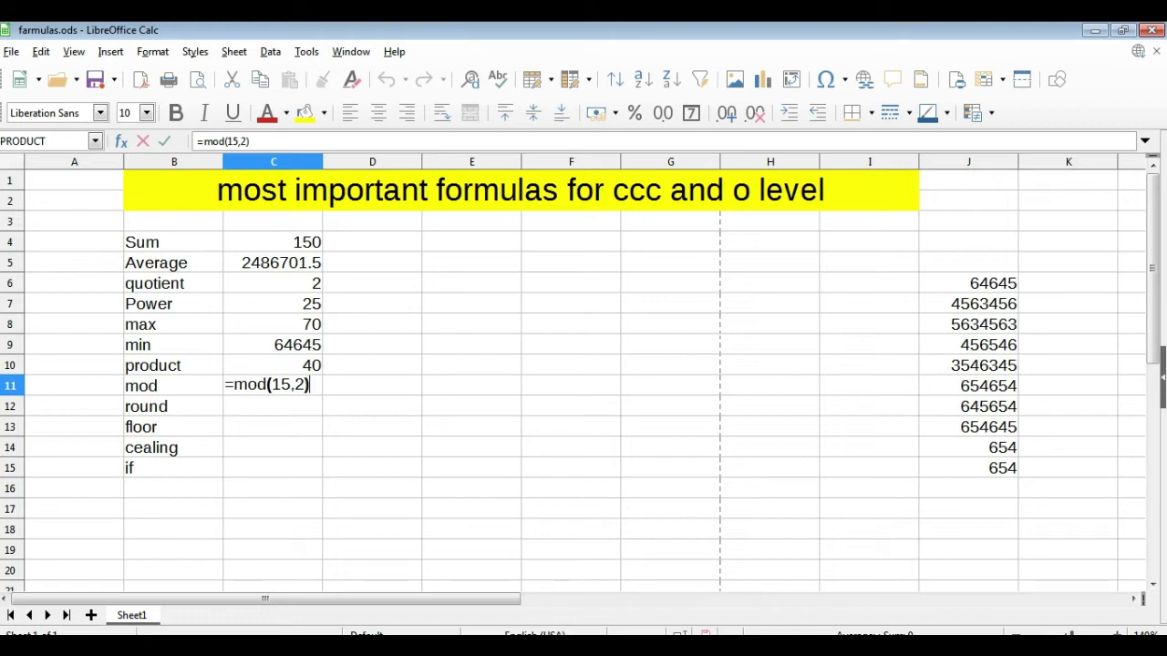
pyautogui.press('Return')
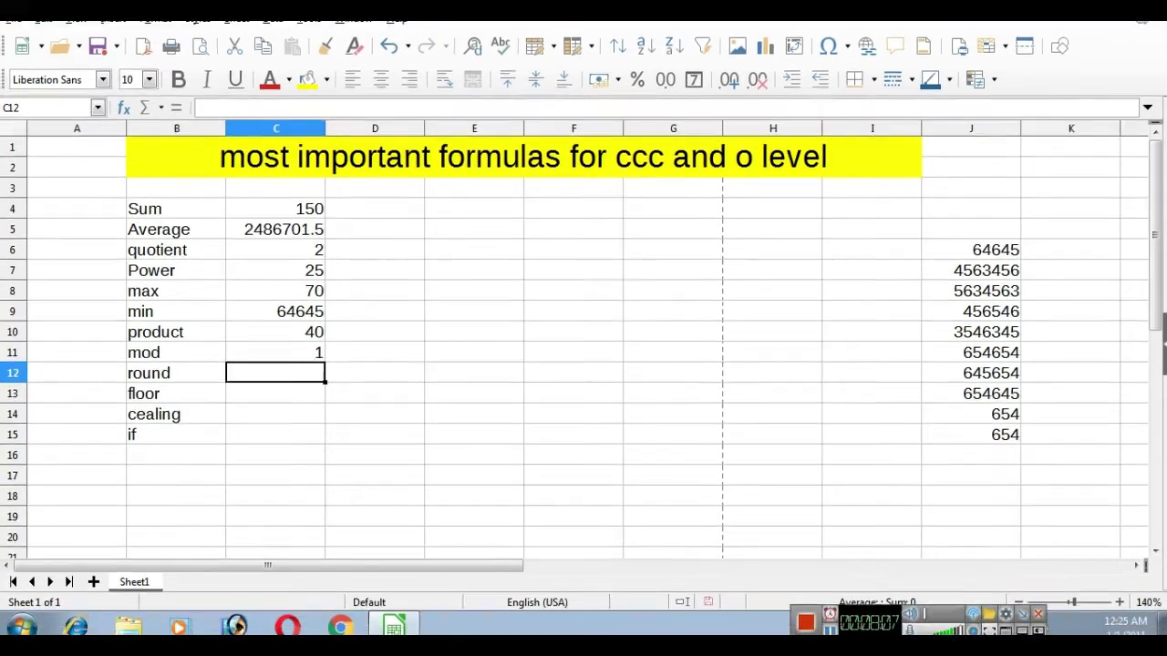
# Step: Change the divisor in C11's MOD formula to 3
pyautogui.press('Up')
pyautogui.press('F2')
pyautogui.press('Left')
pyautogui.hotkey('shift', 'Left')
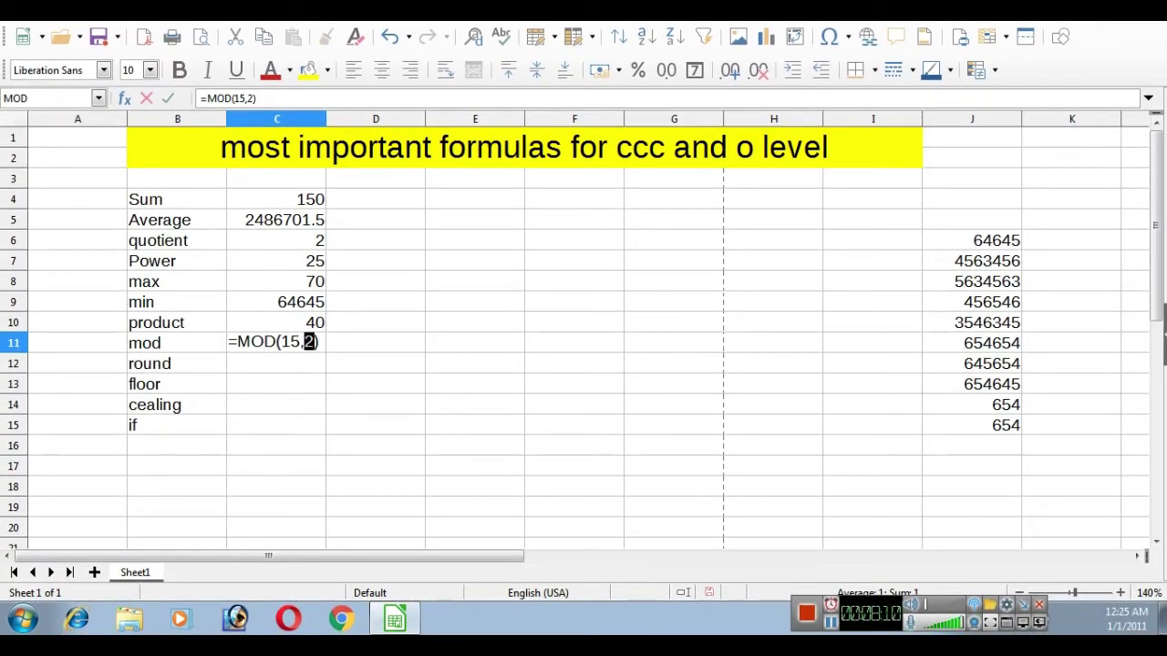
pyautogui.write('3')
pyautogui.press('Return')
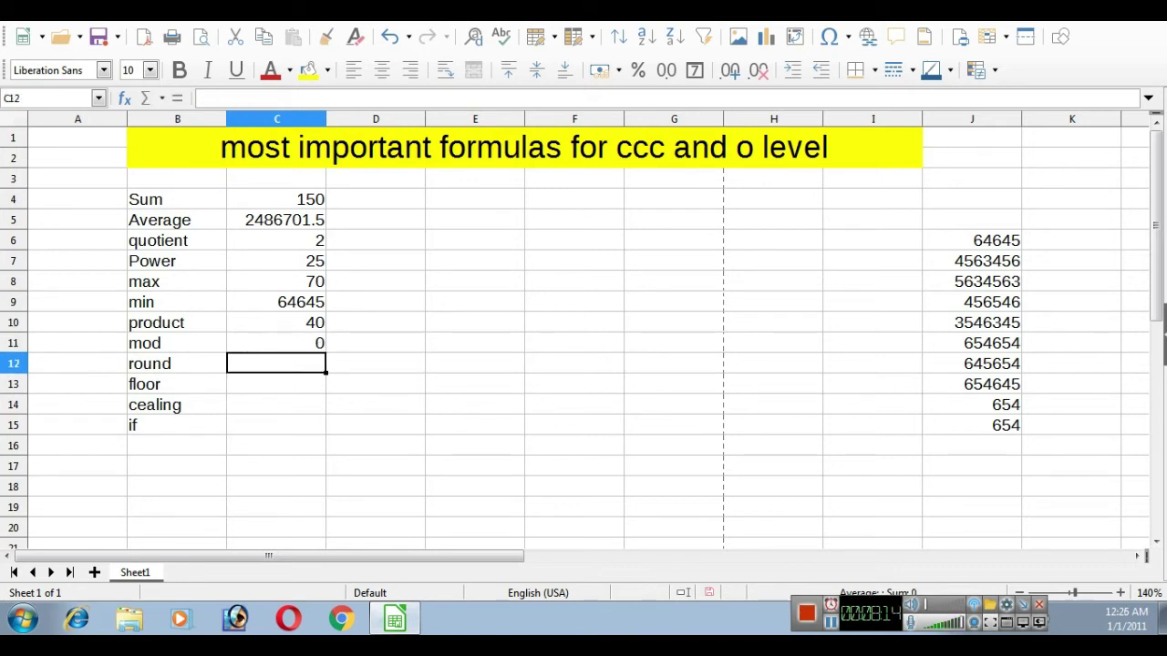
# Step: Reopen C11's MOD formula to review its dividend and divisor, leaving the edit without changes
pyautogui.press('Up')
pyautogui.press('F2')
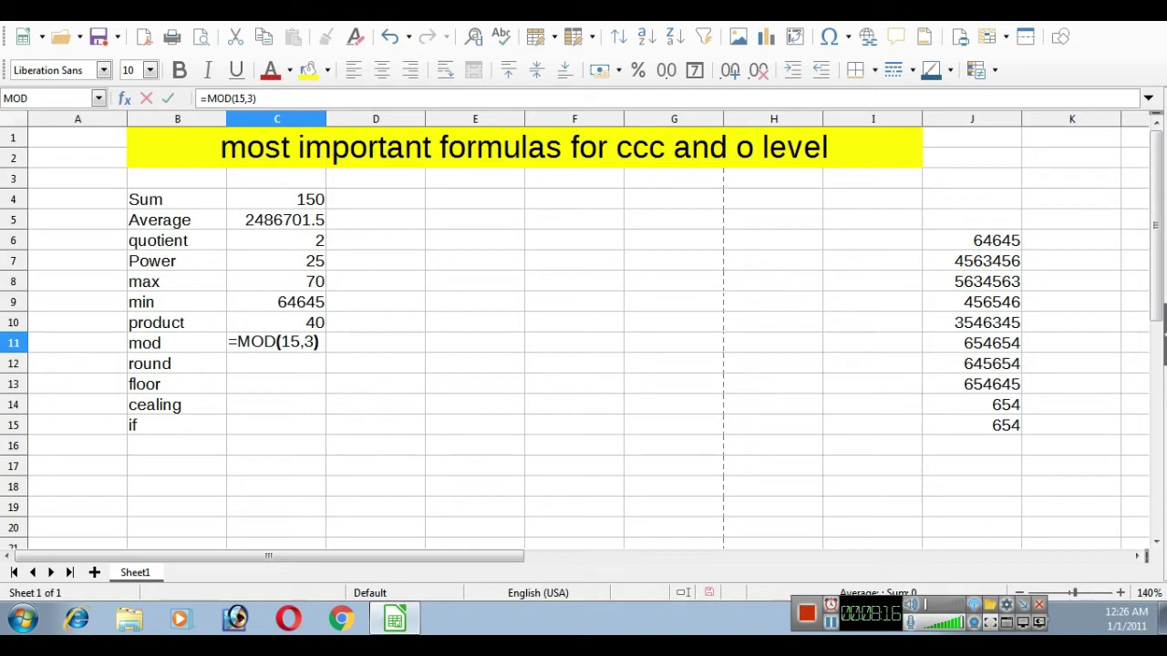
pyautogui.press('Return')
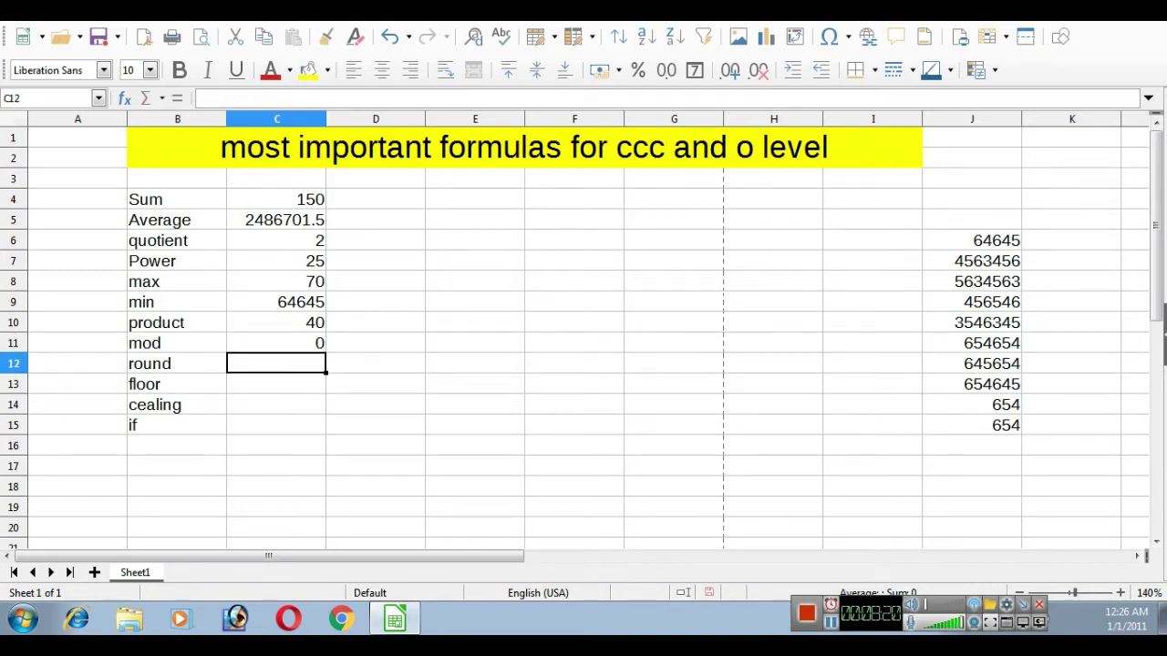
# Step: Change C11's MOD formula to =MOD(45,-7), using a dividend of 45 and a negative divisor
pyautogui.press('Up')
pyautogui.press('F2')
pyautogui.press('Left')
pyautogui.press('Left')
pyautogui.press('Left')
pyautogui.press('Left')
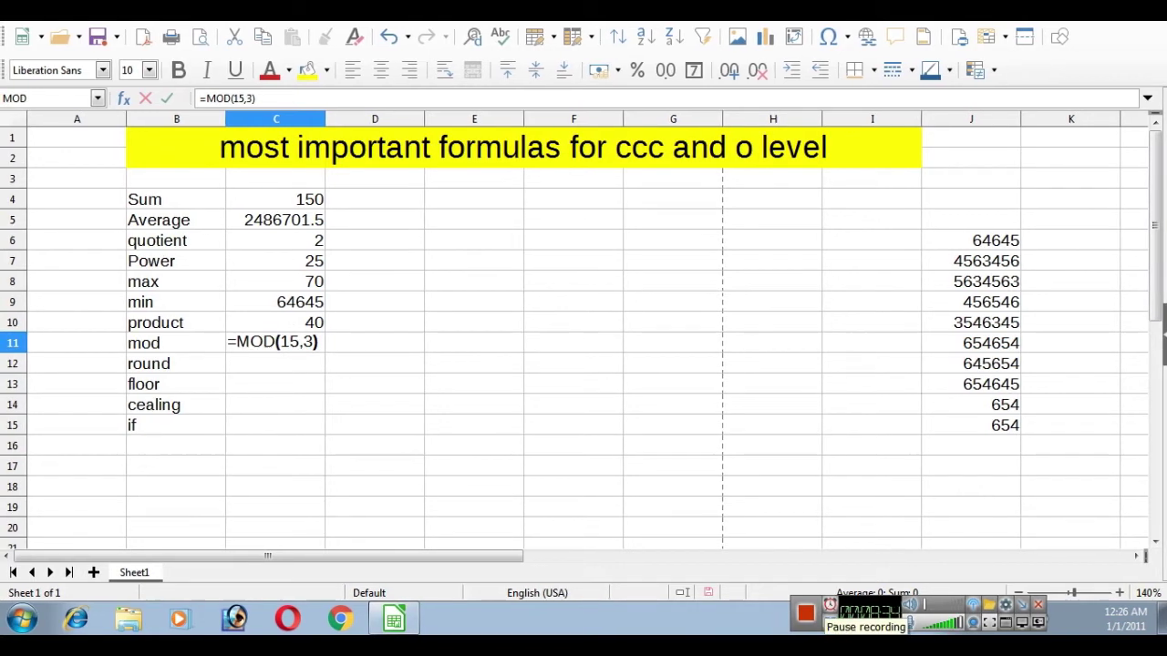
pyautogui.click(311, 342)
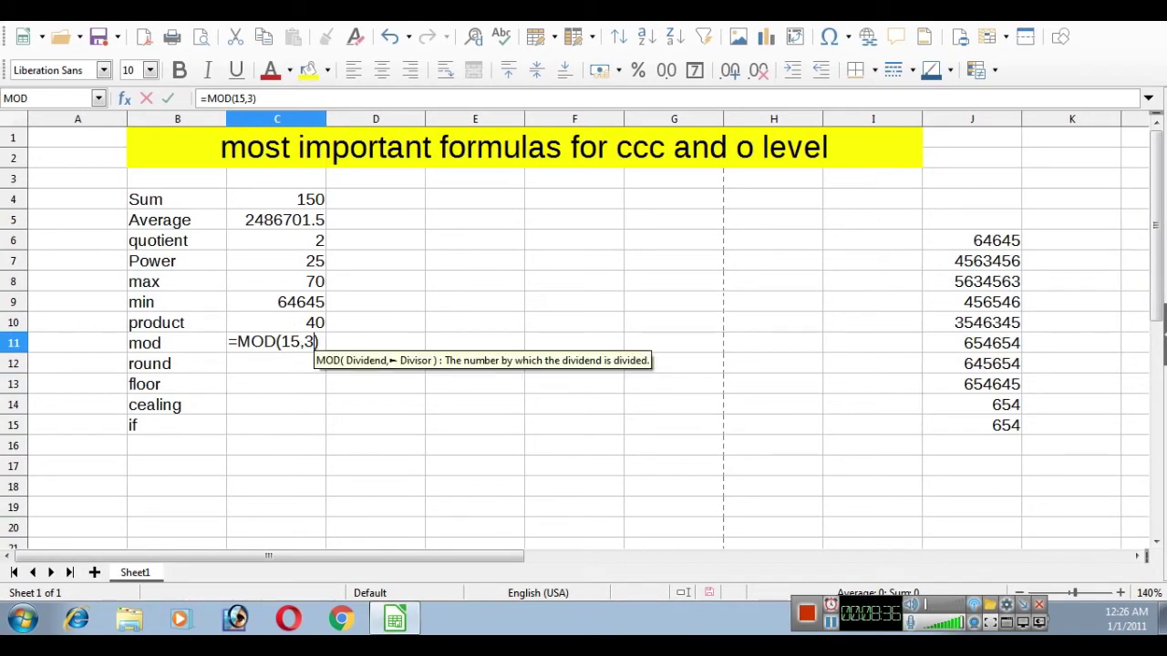
pyautogui.press('BackSpace')
pyautogui.press('BackSpace')
pyautogui.press('BackSpace')
pyautogui.press('BackSpace')
pyautogui.write('45,')
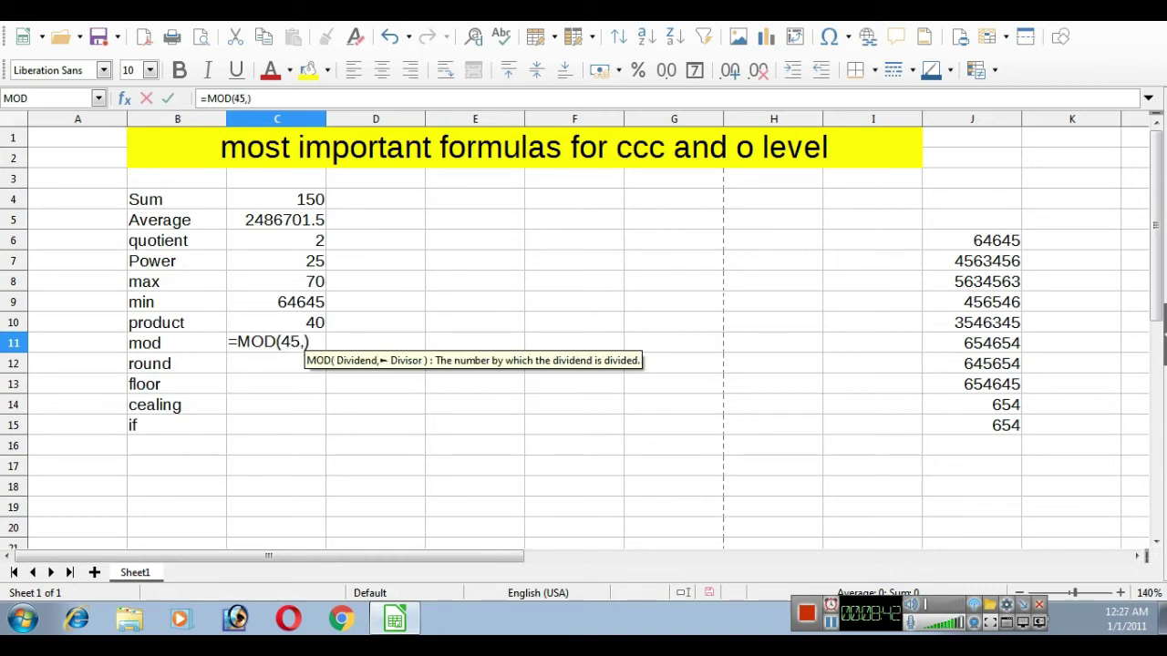
pyautogui.write('-7')
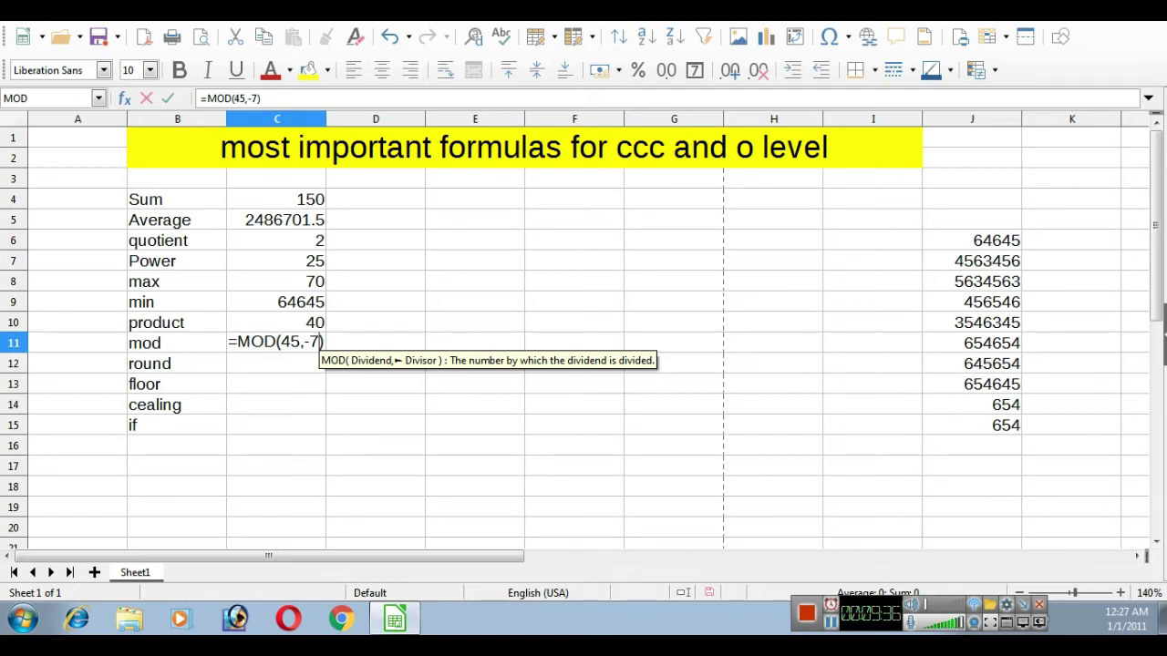
pyautogui.press('Return')
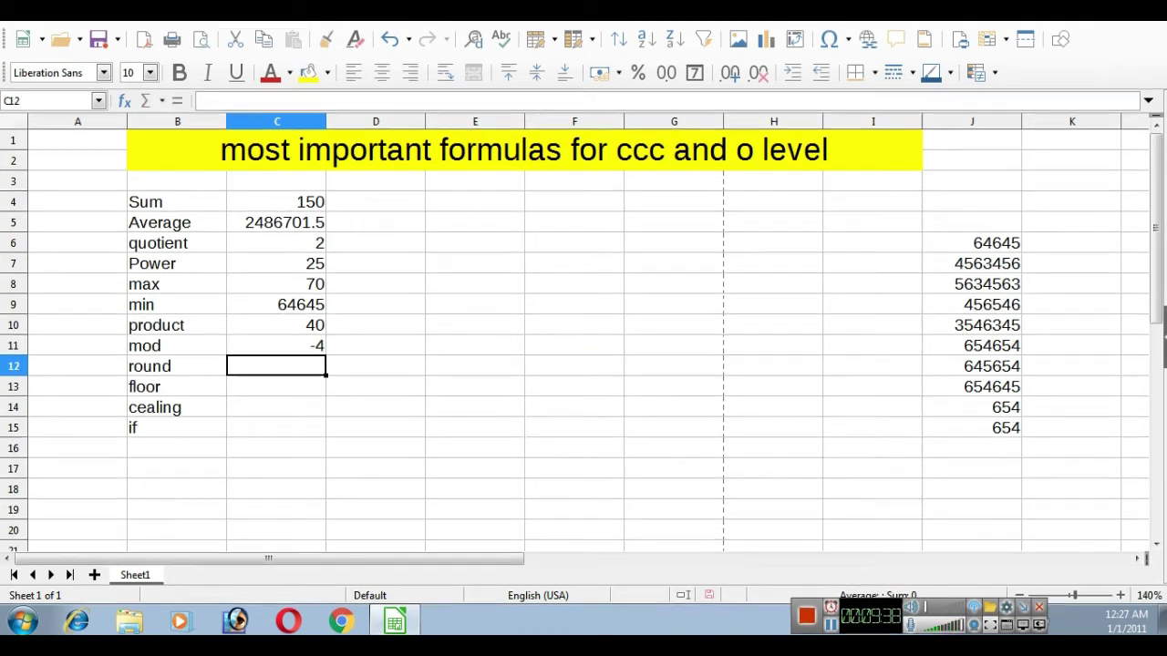
# Step: Reopen C11's MOD formula and examine its dividend and negative divisor, leaving the formula as it is
pyautogui.press('Up')
pyautogui.press('F2')
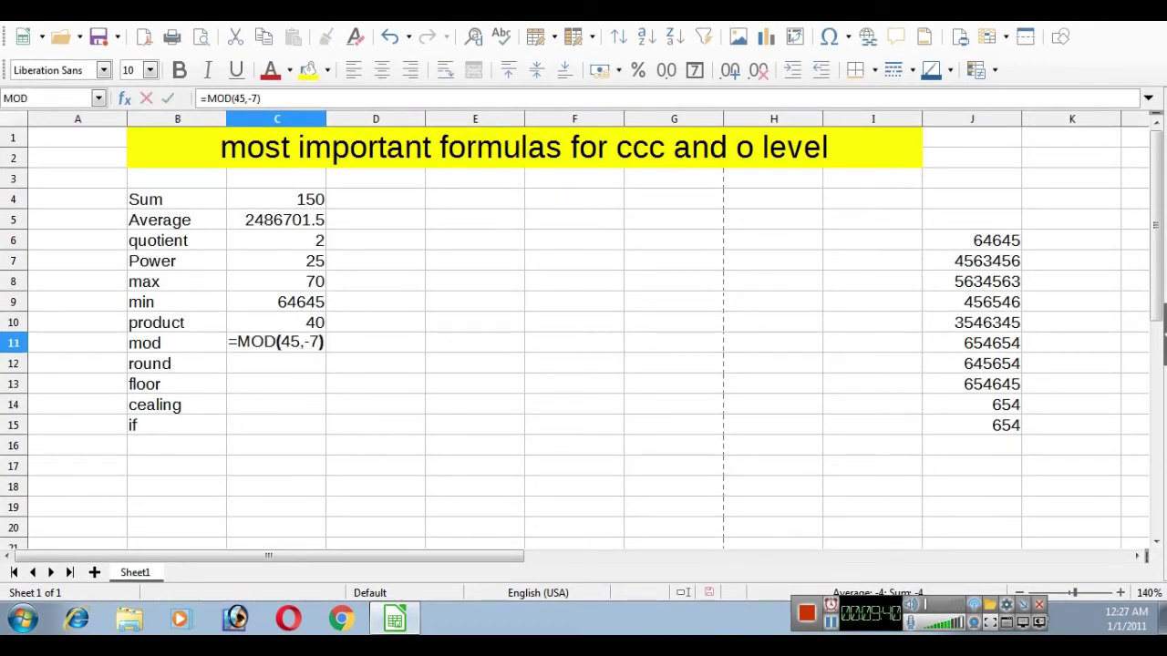
pyautogui.moveTo(279, 342); pyautogui.dragTo(300, 342)
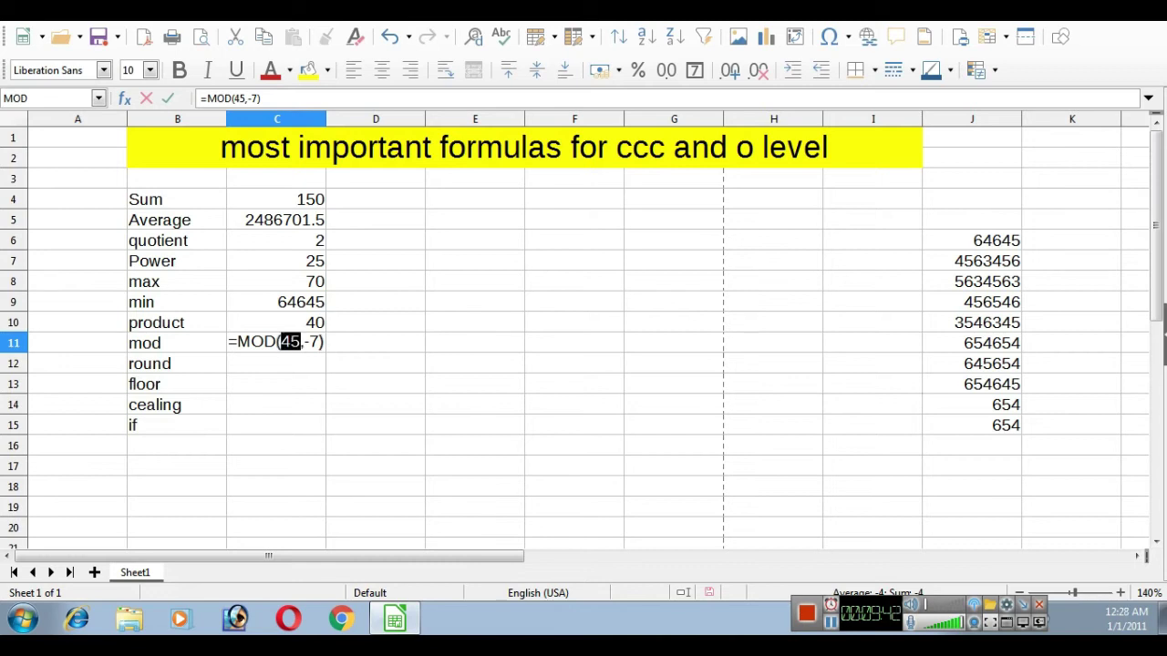
pyautogui.press('Right')
pyautogui.moveTo(311, 342); pyautogui.dragTo(304, 341)
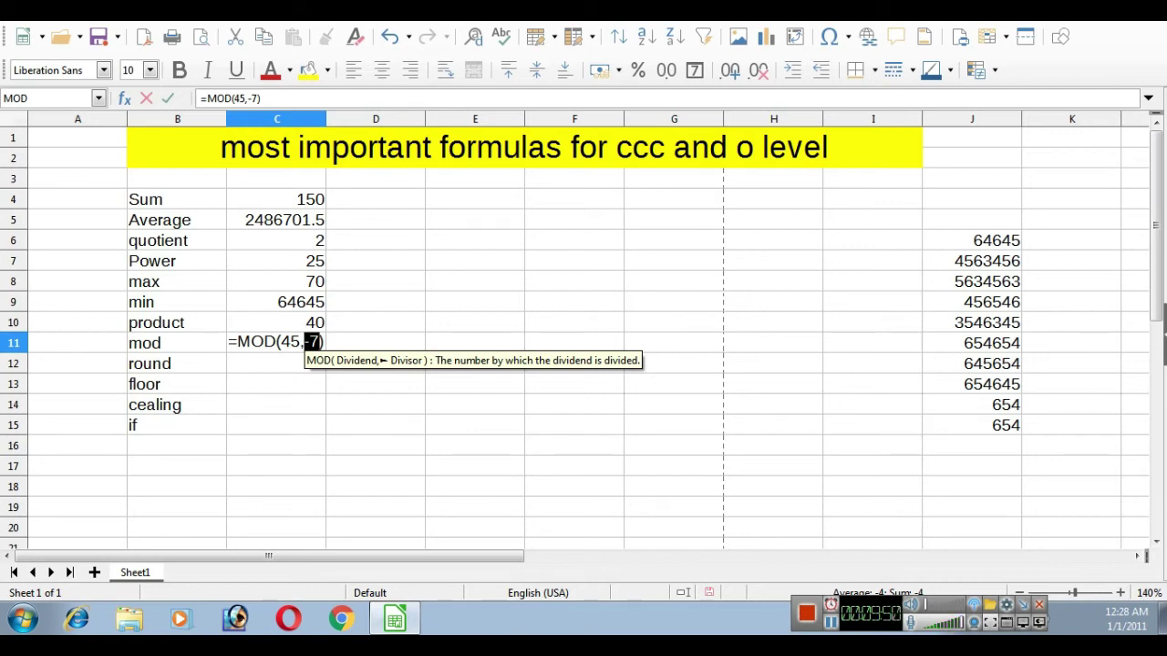
pyautogui.press('Left')
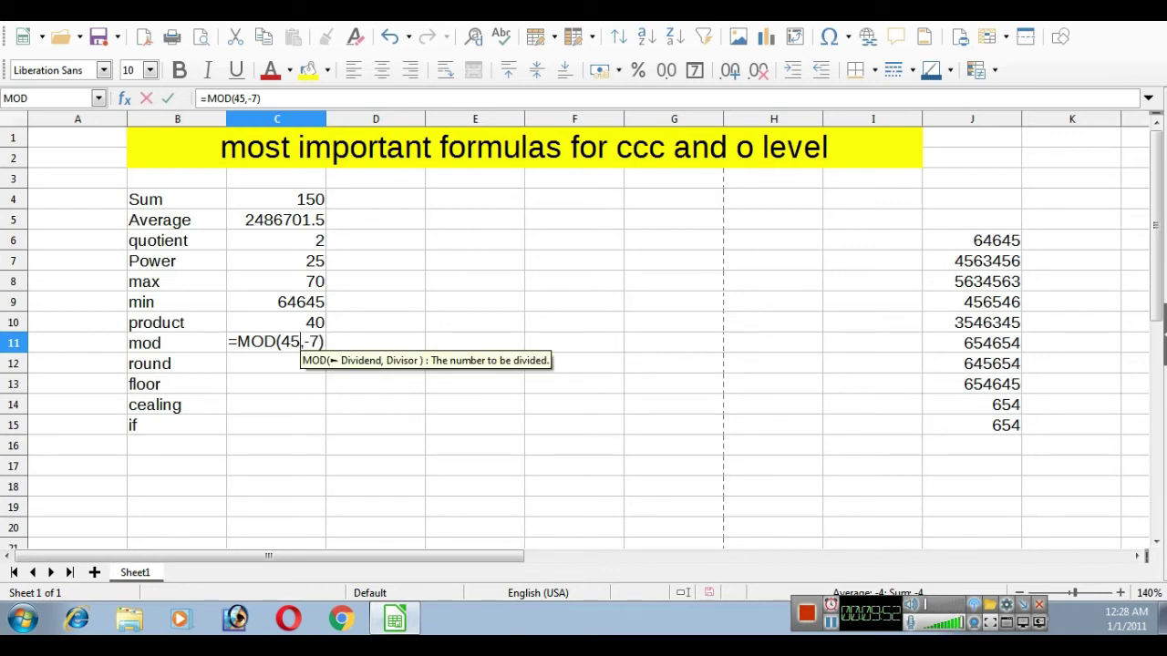
pyautogui.moveTo(320, 342); pyautogui.dragTo(304, 342)
pyautogui.click(320, 342)
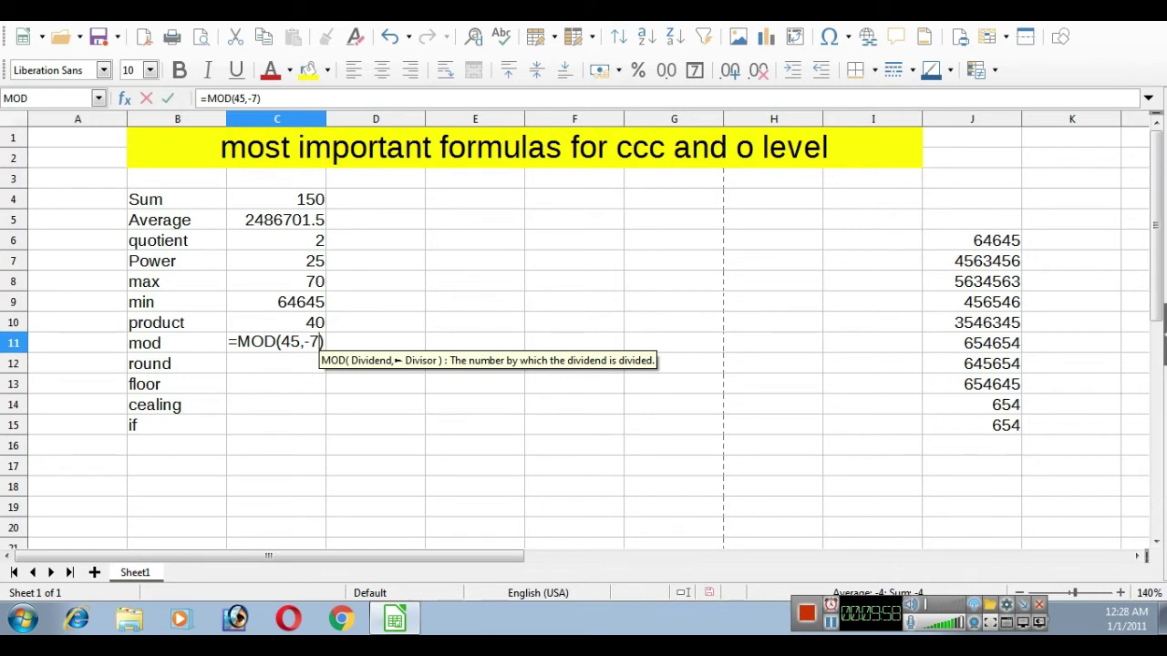
pyautogui.press('Return')
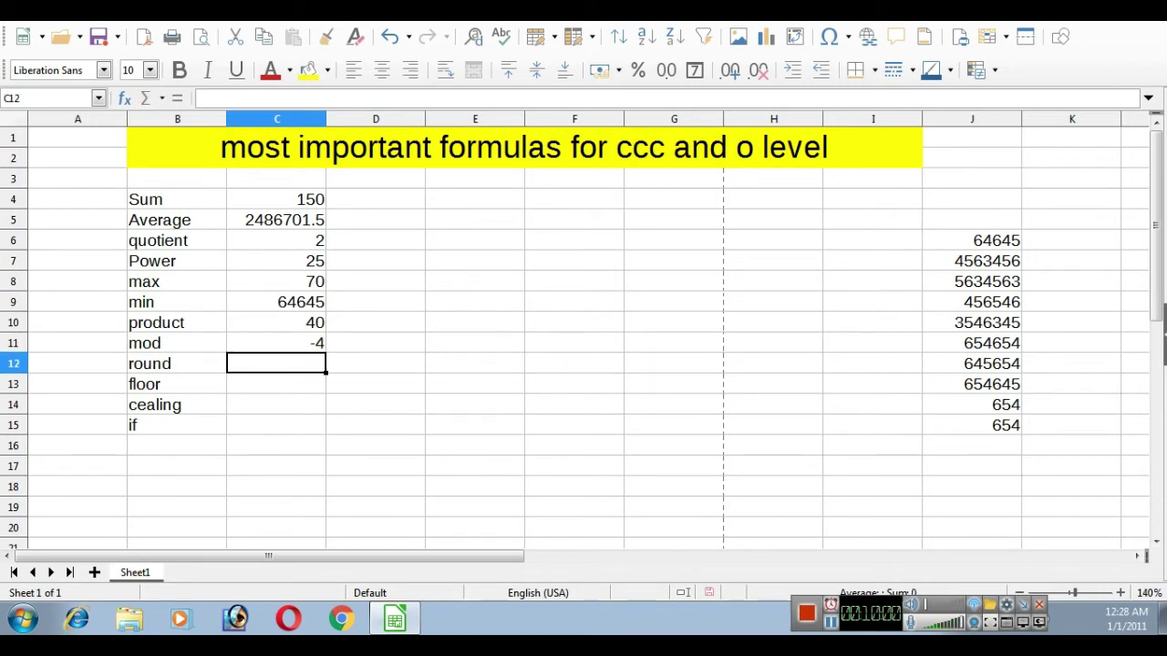
# Step: Move the minus sign in C11's MOD formula from the divisor to the dividend, making it =MOD(-45,7)
pyautogui.doubleClick(304, 341)
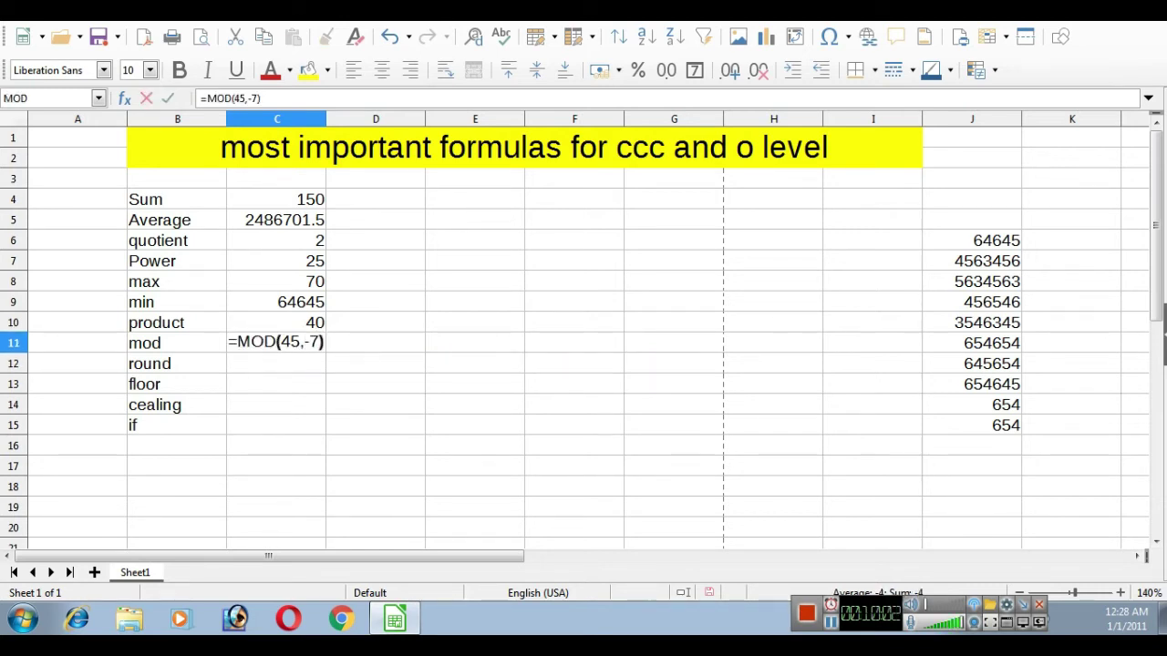
pyautogui.press('Delete')
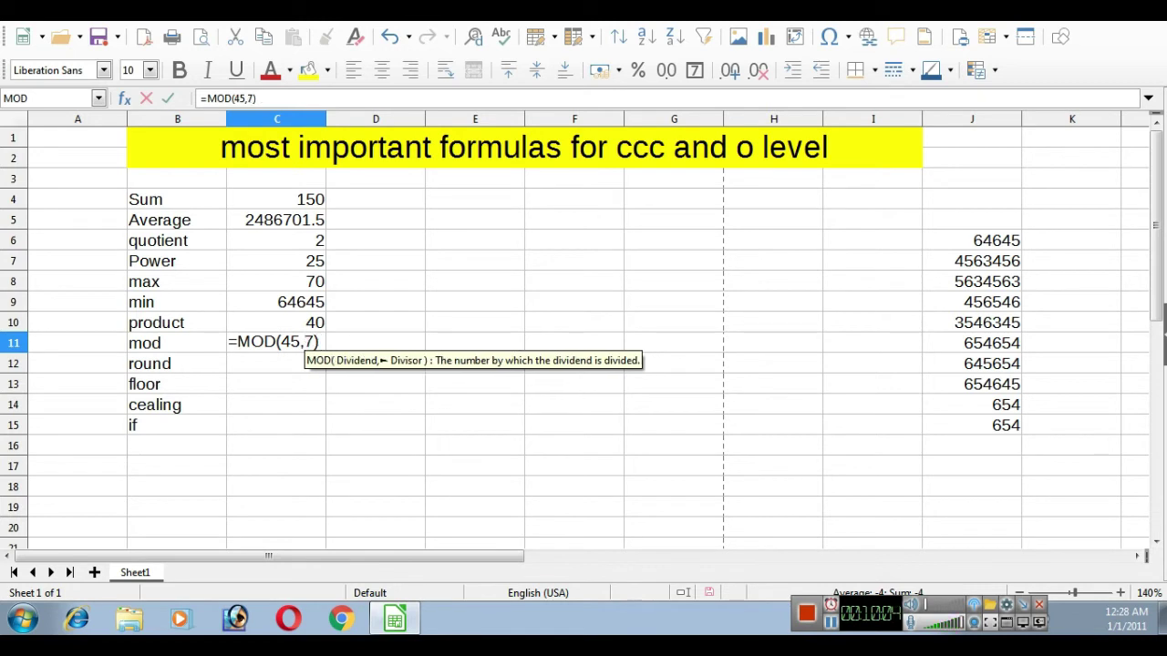
pyautogui.press('Left')
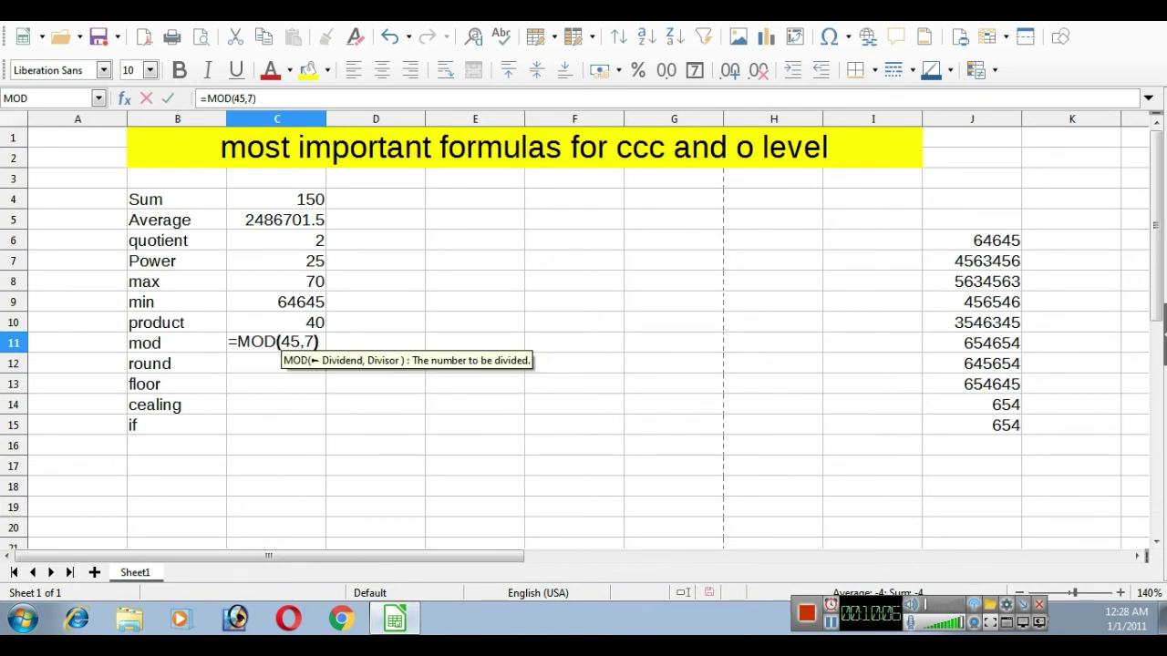
pyautogui.write('-')
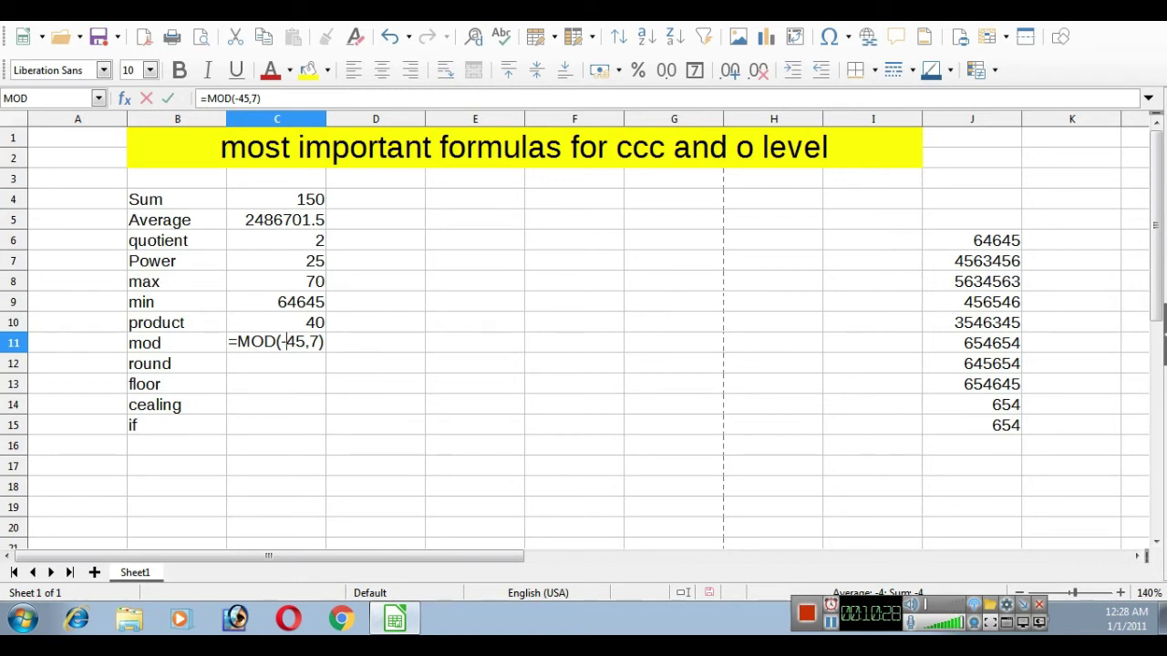
pyautogui.press('Return')
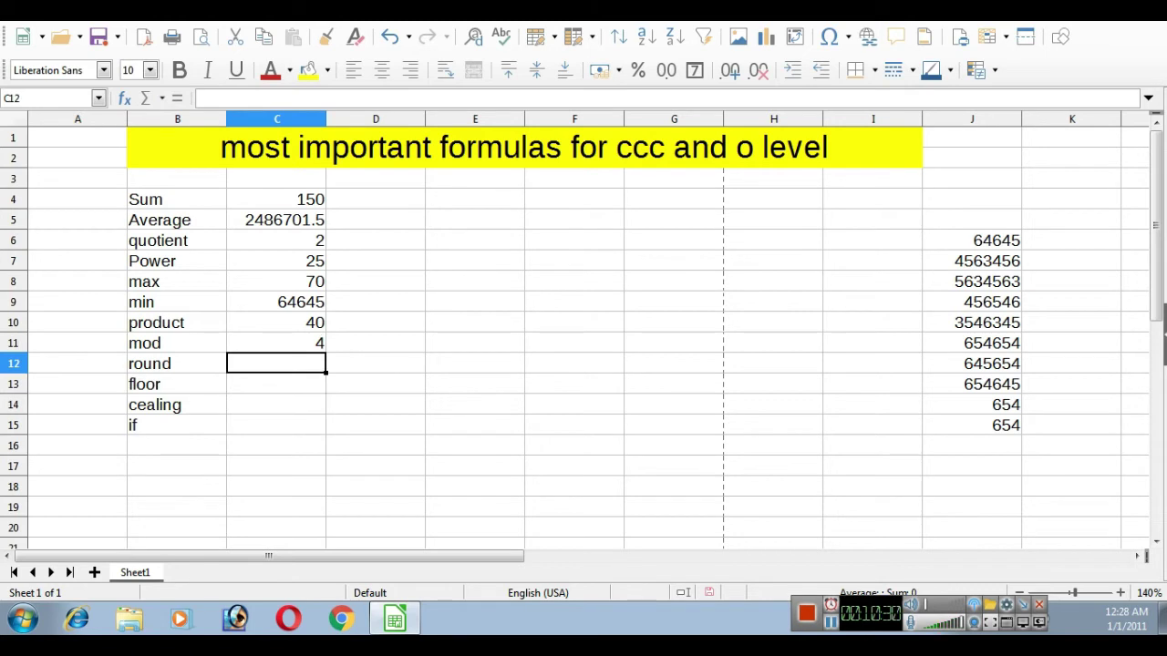
pyautogui.doubleClick(310, 343)
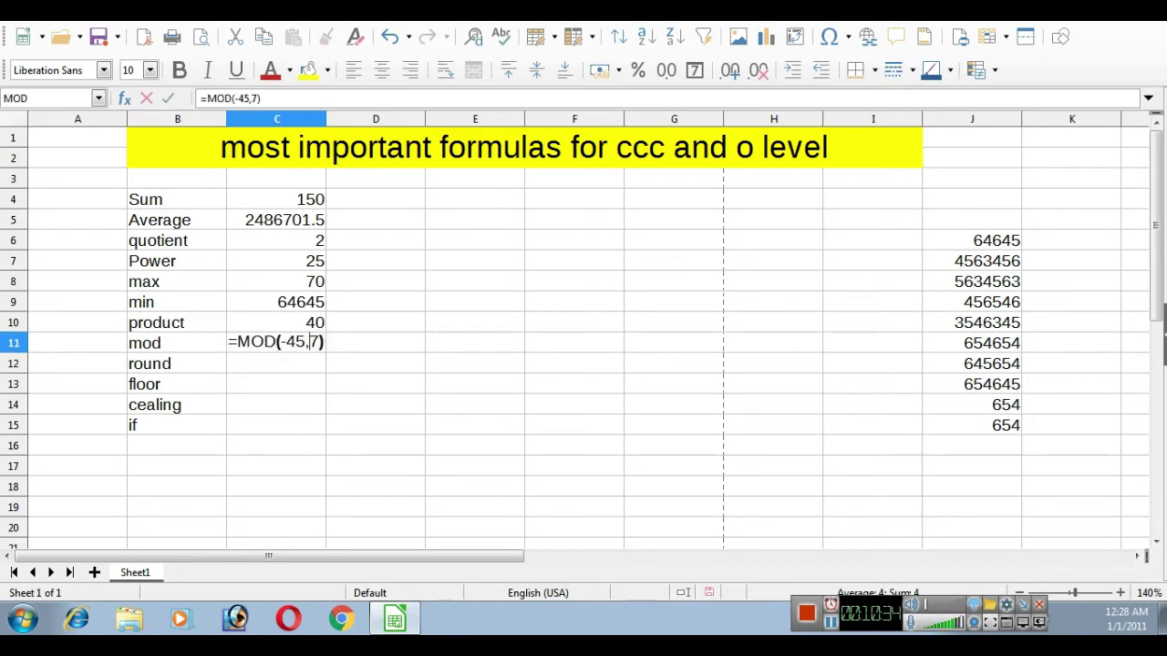
pyautogui.press('Down')
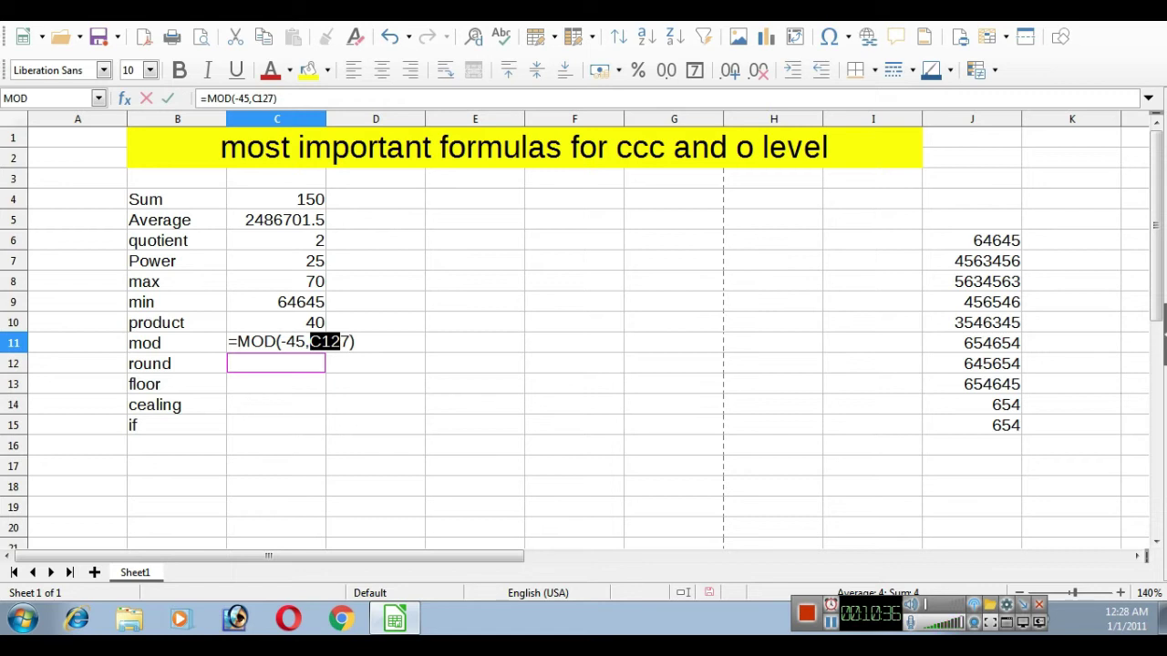
pyautogui.press('Escape')
# Step: Write the formula =roud(454.564,2) in cell C12 beside the round label
pyautogui.press('Down')
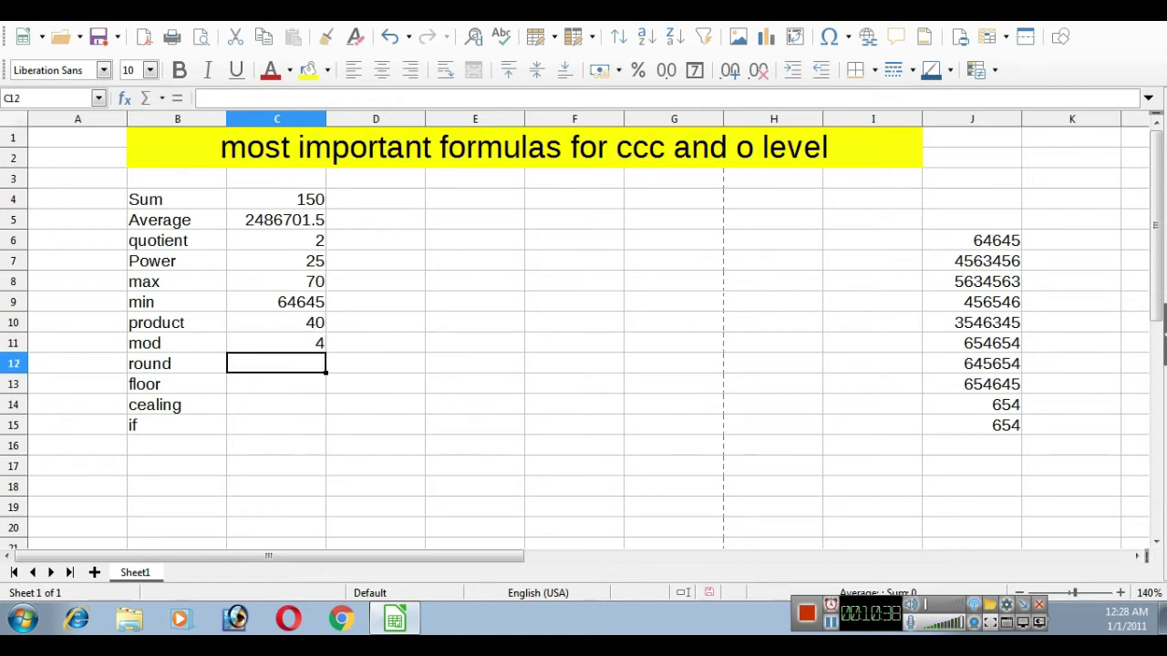
pyautogui.write('=')
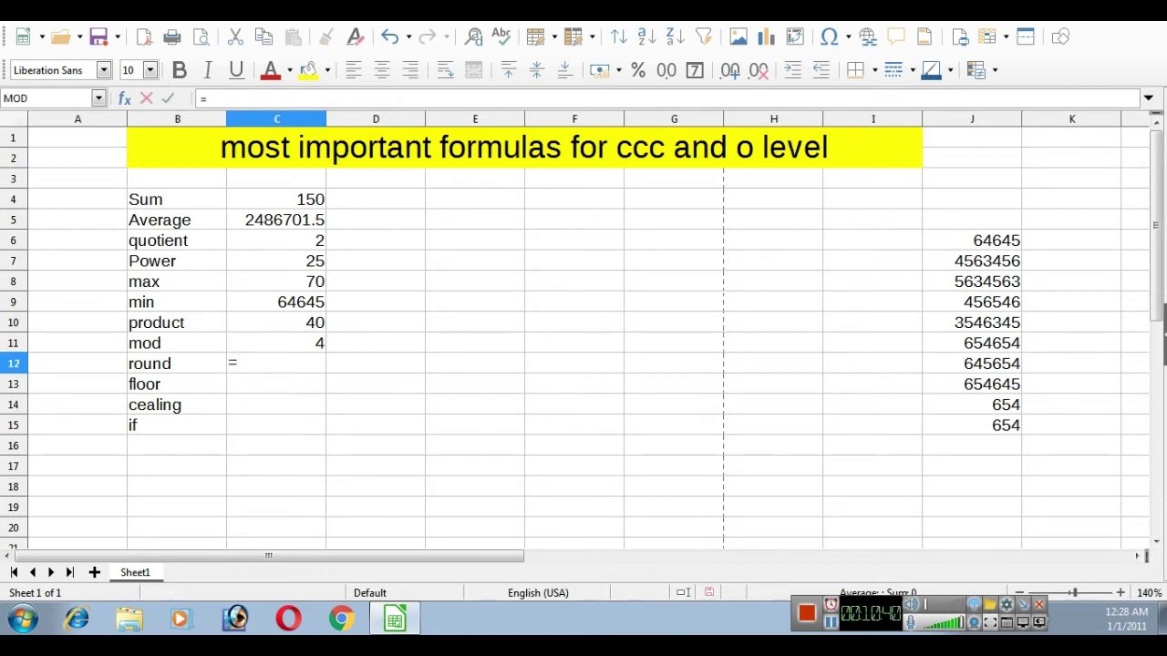
pyautogui.write('rou')
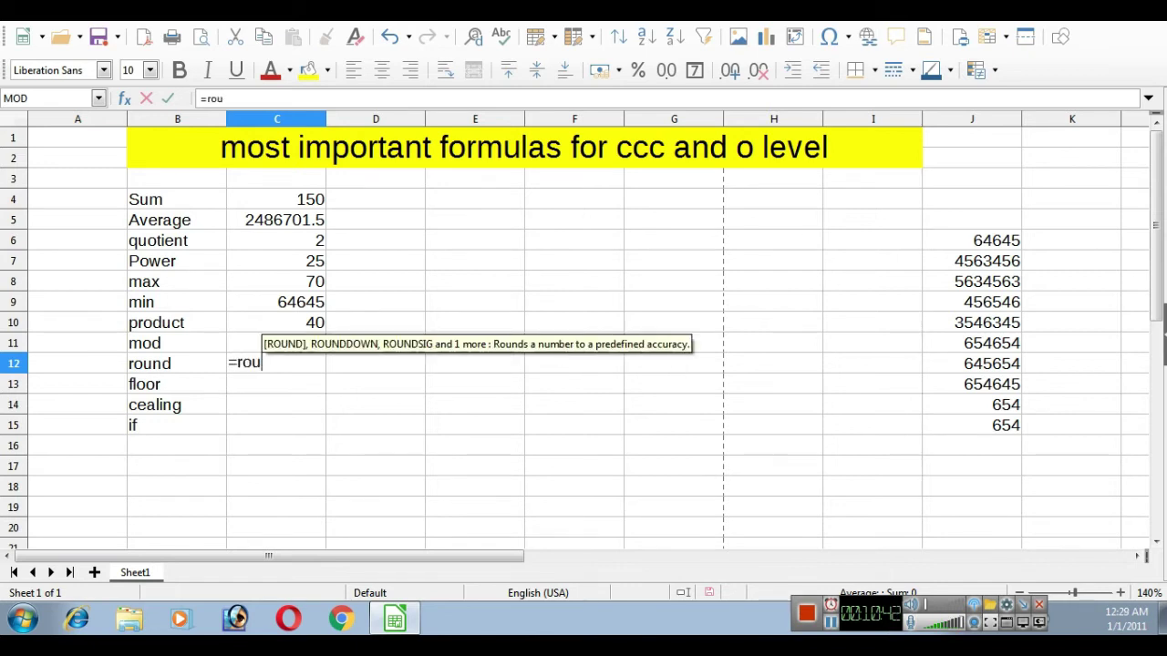
pyautogui.write('d(')
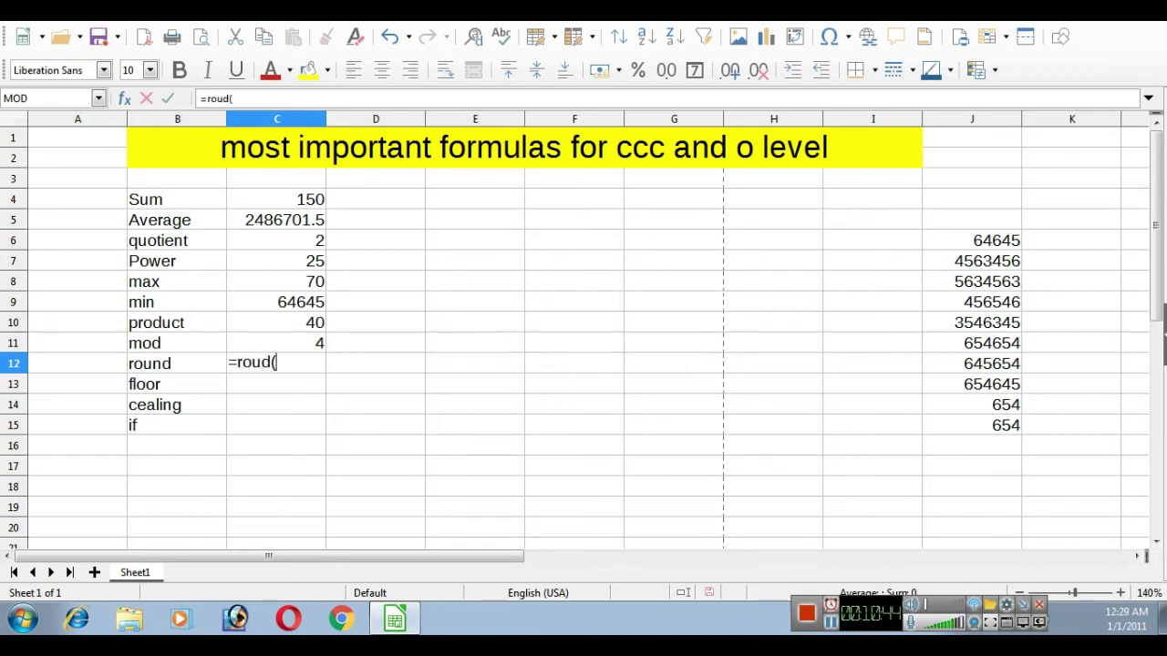
pyautogui.write('454.564')
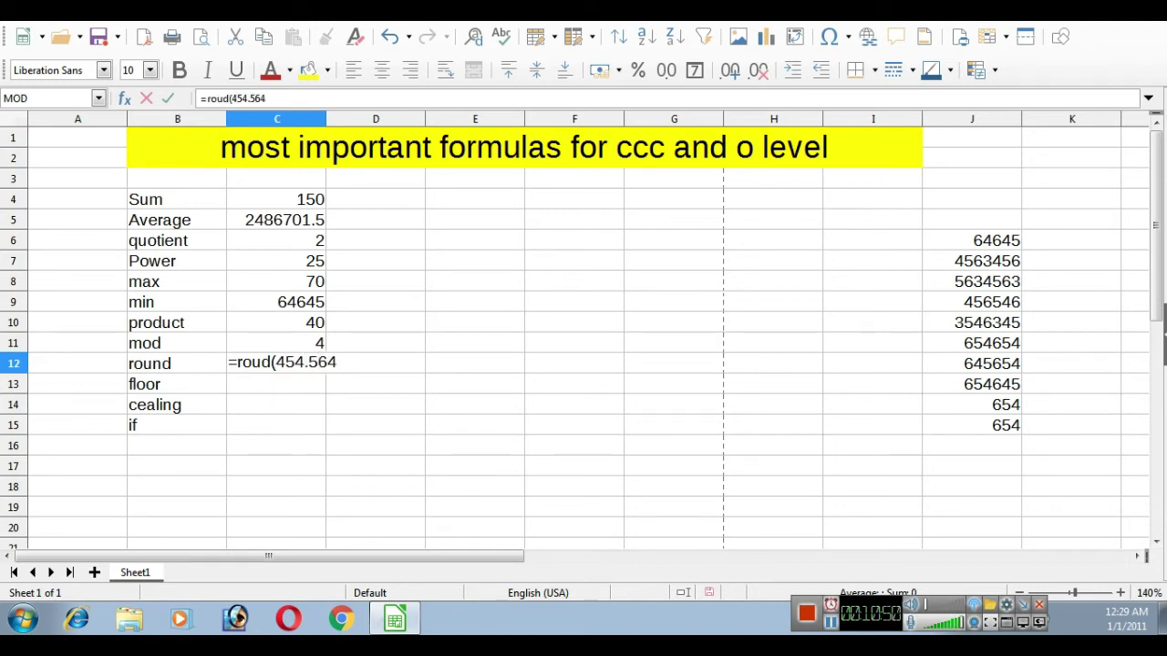
pyautogui.write(',2')
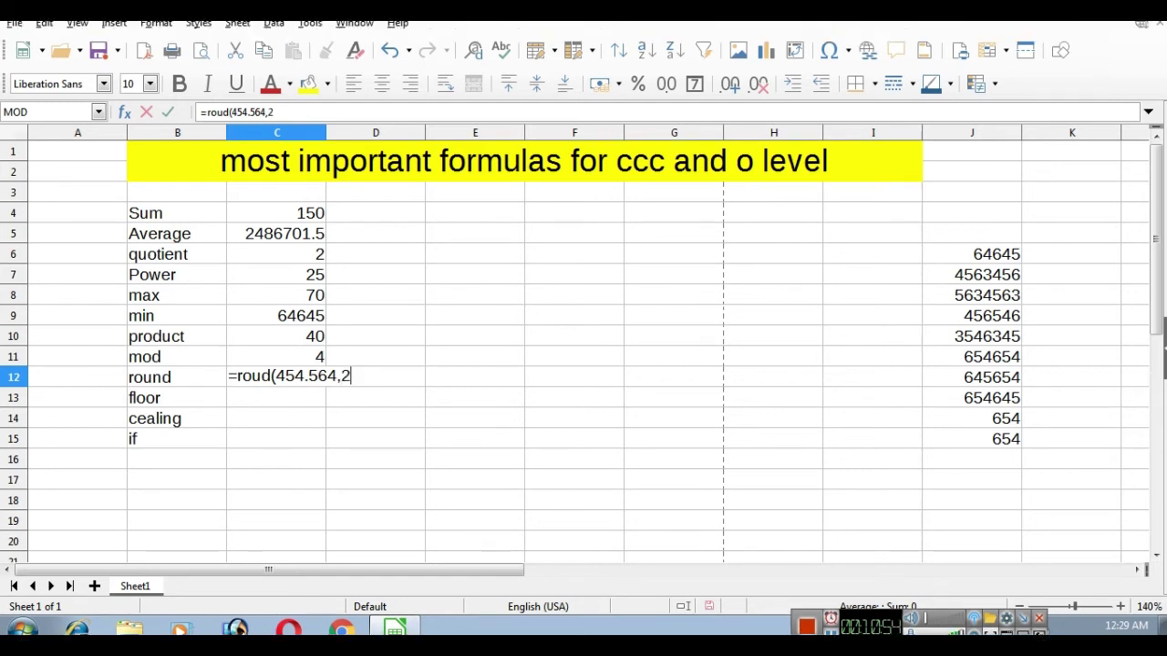
pyautogui.write(')')
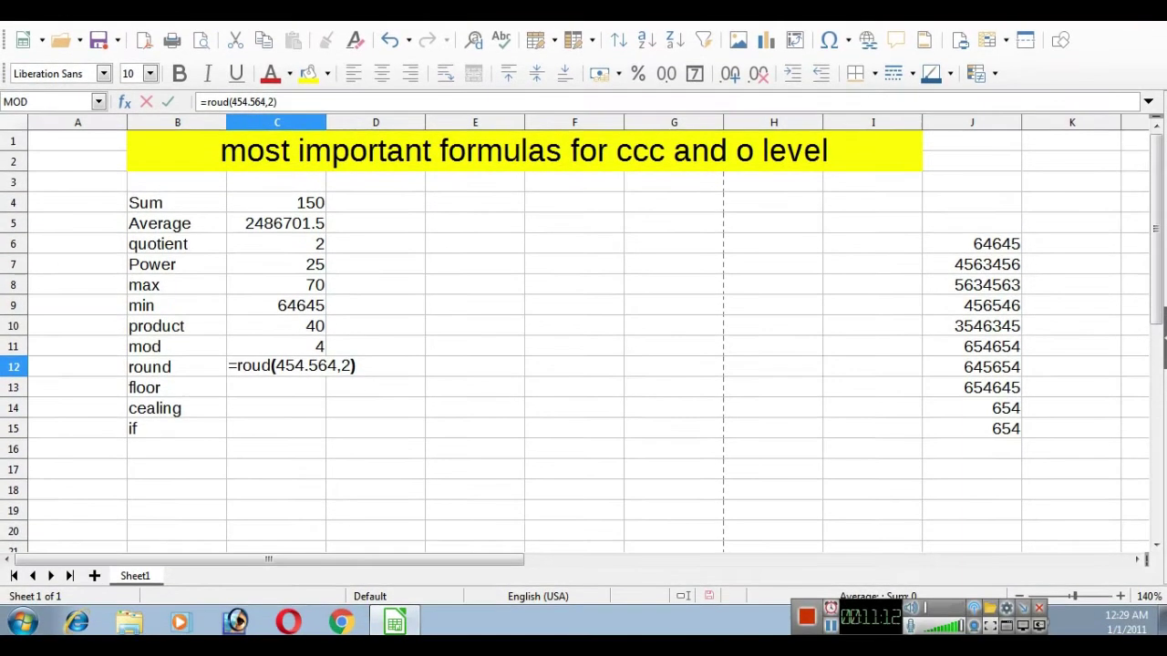
# Step: Point out the decimal digits and the rounding count in C12's formula and commit the entry
pyautogui.press('Left')
pyautogui.press('Left')
pyautogui.press('Left')
pyautogui.press('Left')
pyautogui.hotkey('shift', 'Left')
pyautogui.hotkey('shift', 'Left')
pyautogui.press('Right')
pyautogui.press('Right')
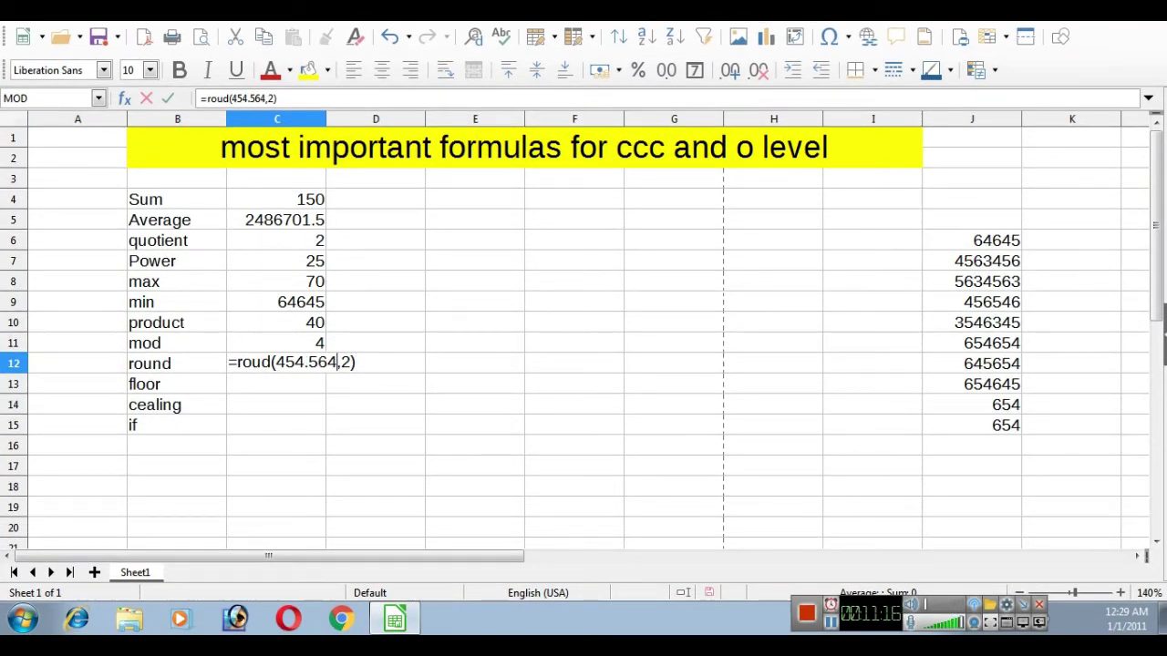
pyautogui.hotkey('shift', 'Left')
pyautogui.press('End')
pyautogui.press('Left')
pyautogui.hotkey('shift', 'Left')
pyautogui.press('Return')
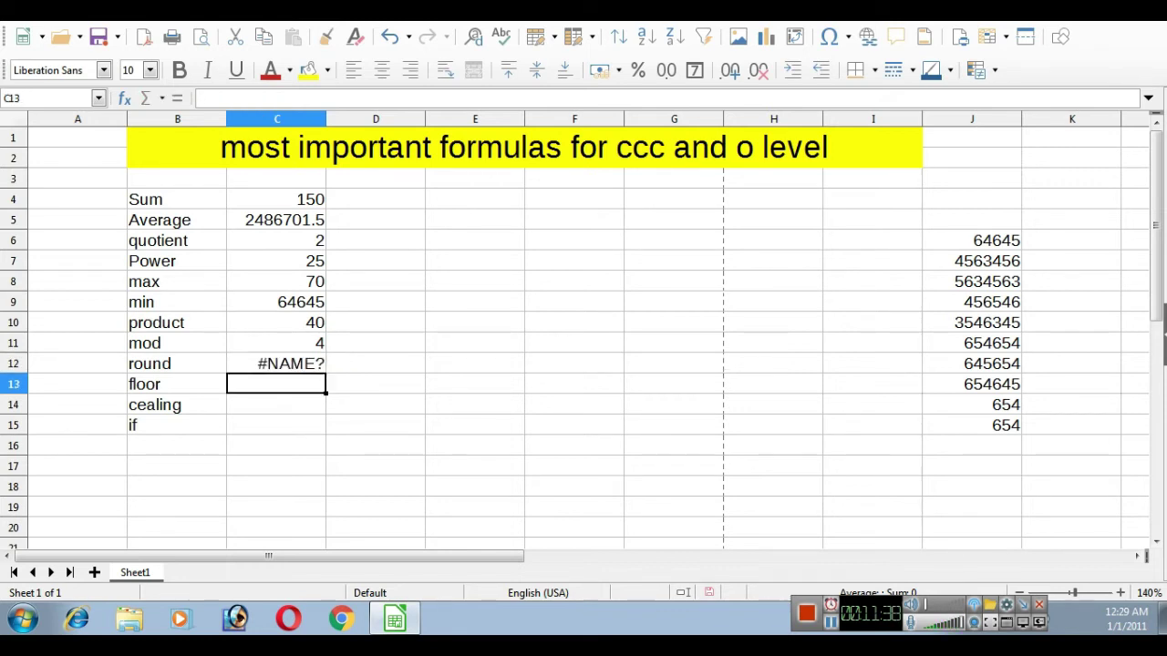
# Step: Correct the misspelled function name in C12 so the formula is =ROUND(454.564,2)
pyautogui.scroll(-1, 588, 369)
pyautogui.doubleClick(308, 302)
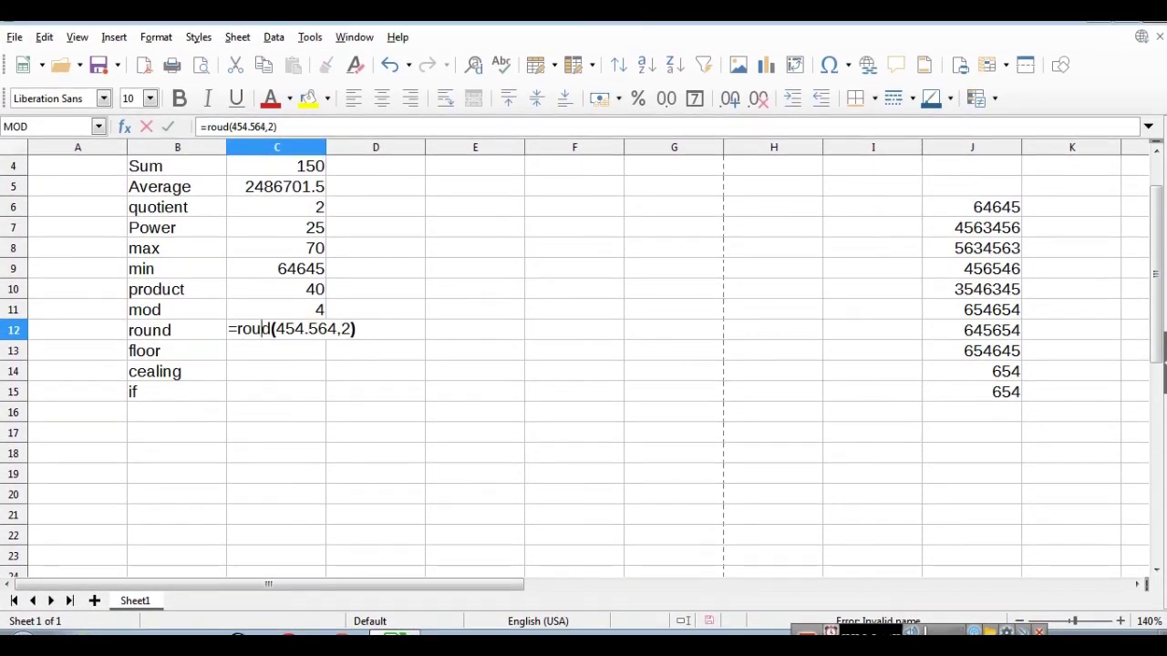
pyautogui.click(262, 329)
pyautogui.write('n')
pyautogui.press('Return')
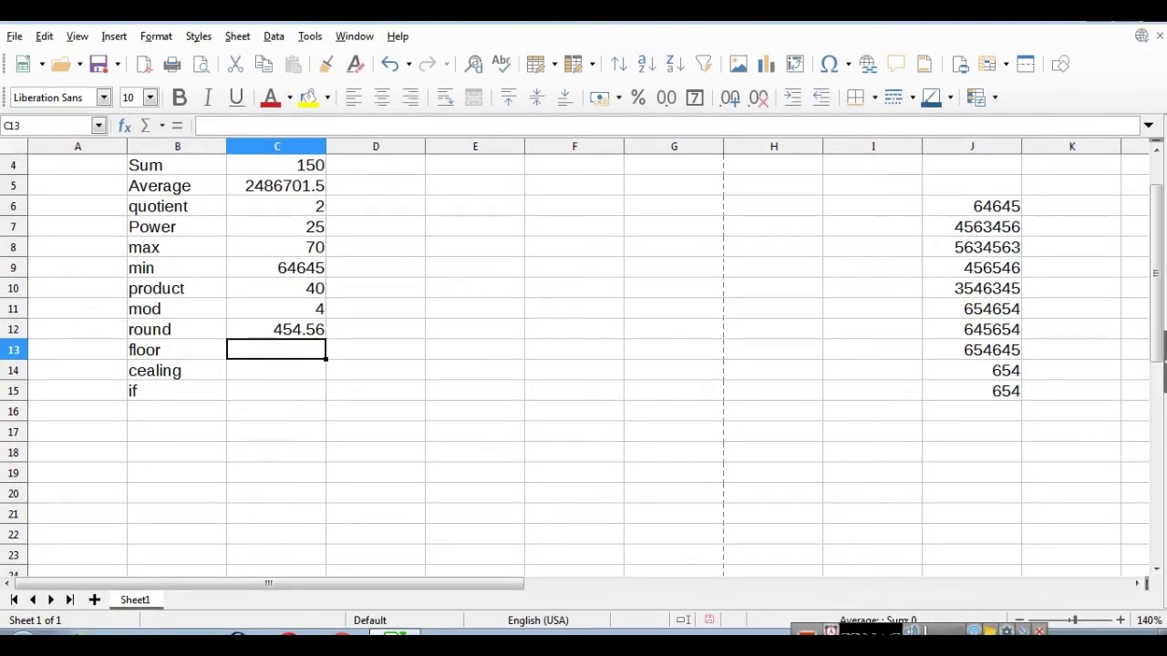
# Step: Set the number of decimal places in C12's ROUND formula to 3
pyautogui.doubleClick(296, 329)
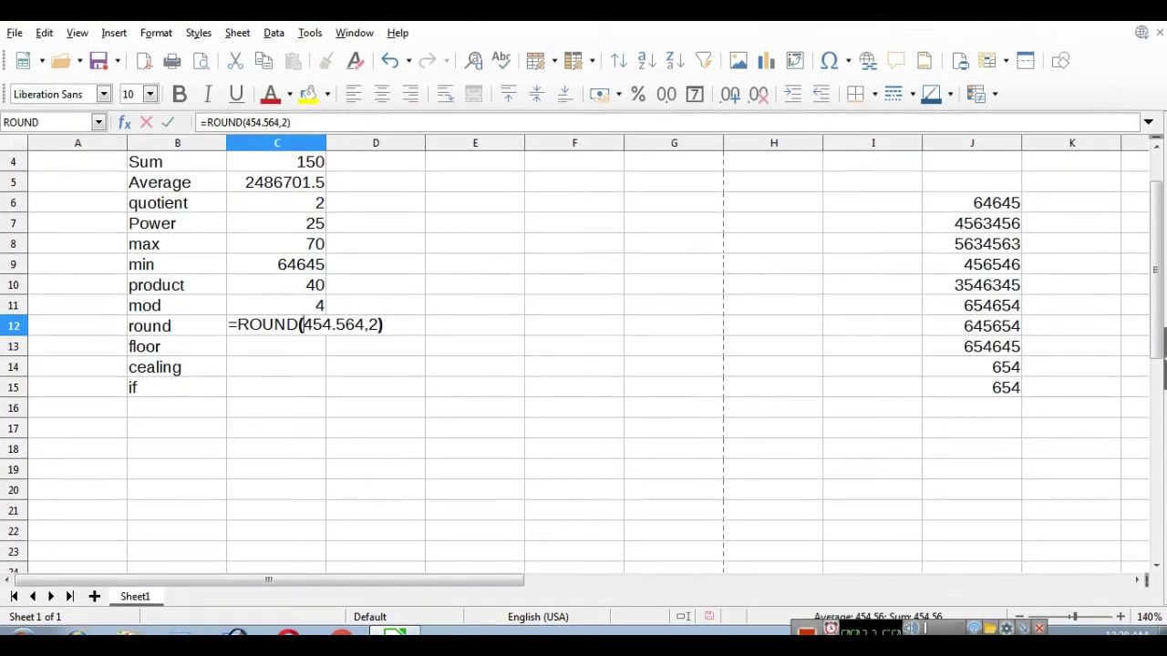
pyautogui.click(369, 317)
pyautogui.hotkey('shift', 'Right')
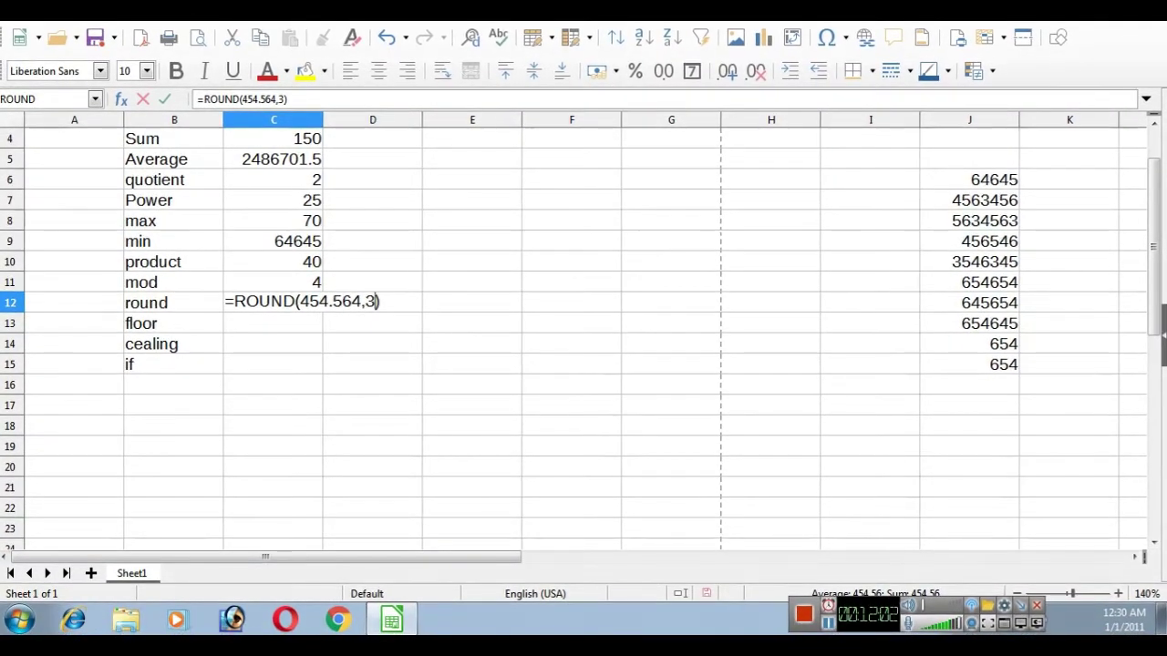
pyautogui.press('Return')
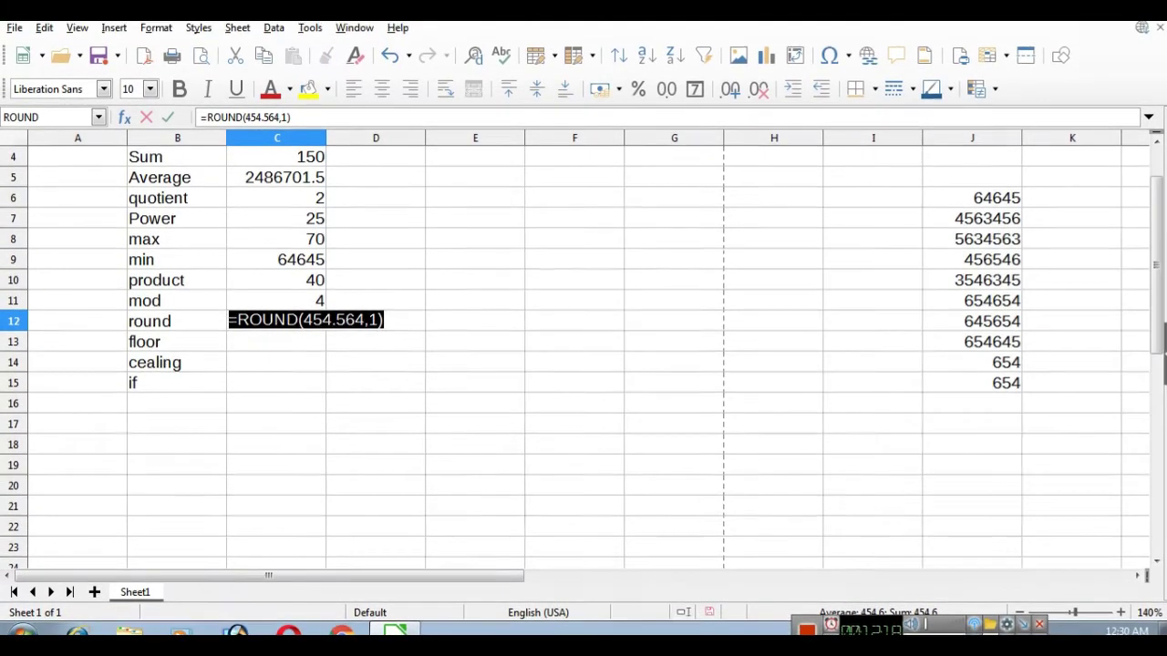
# Step: Review the rounding count and the first decimal digit in C12's ROUND formula, leaving the formula as it is
pyautogui.click(378, 326)
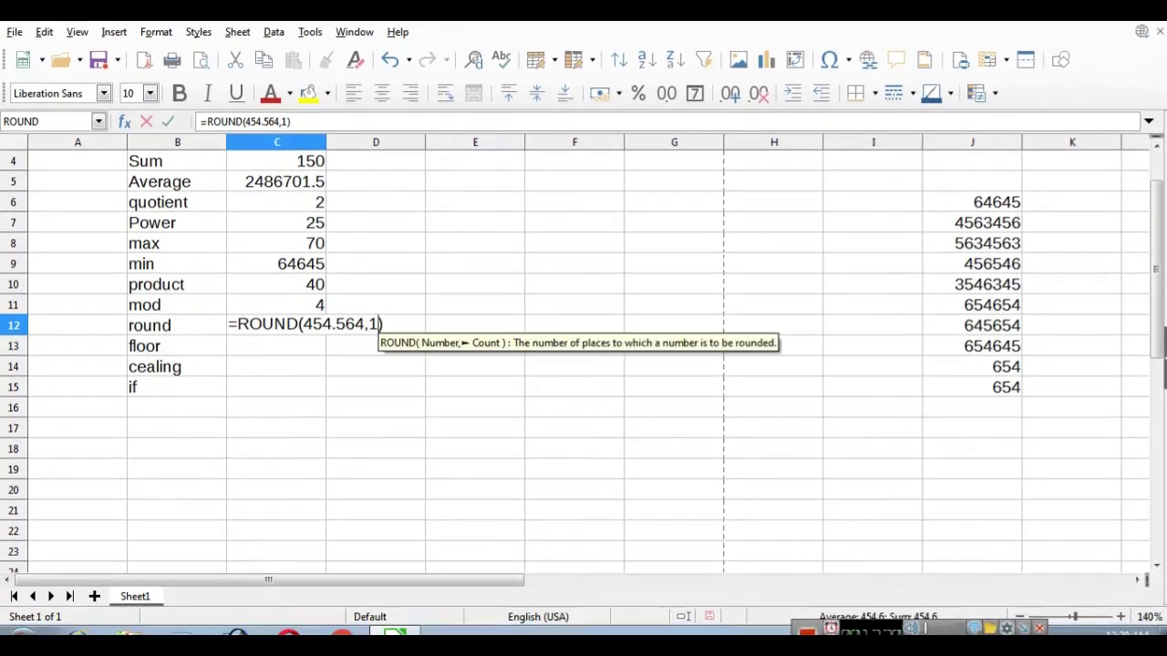
pyautogui.click(346, 326)
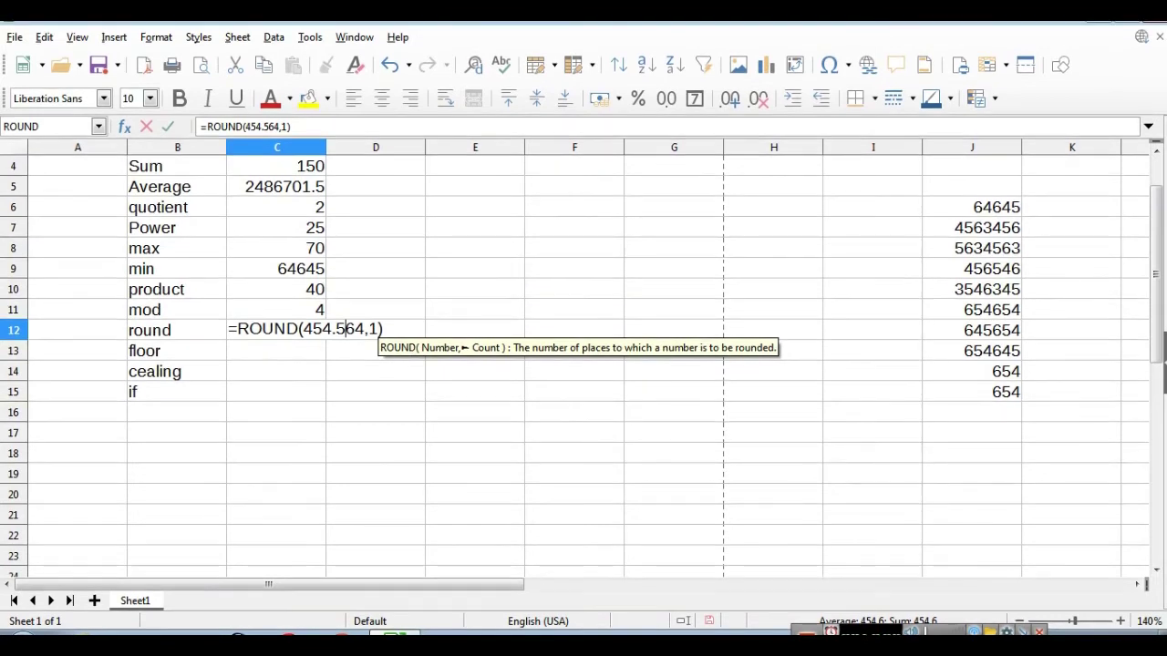
pyautogui.click(383, 328)
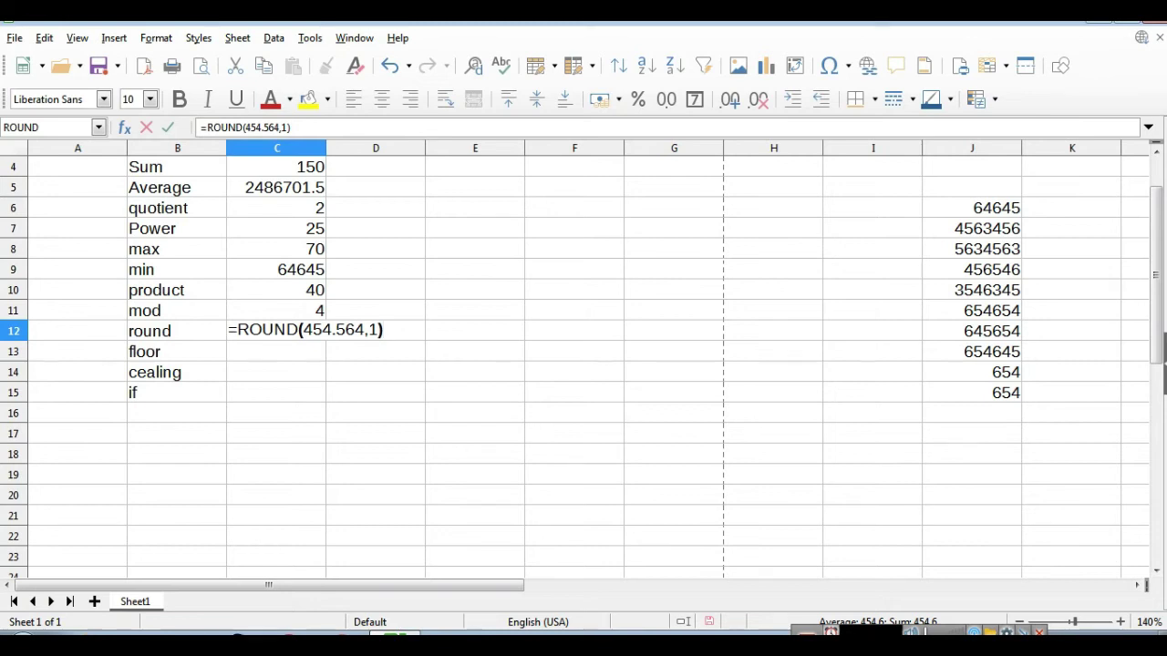
pyautogui.press('Return')
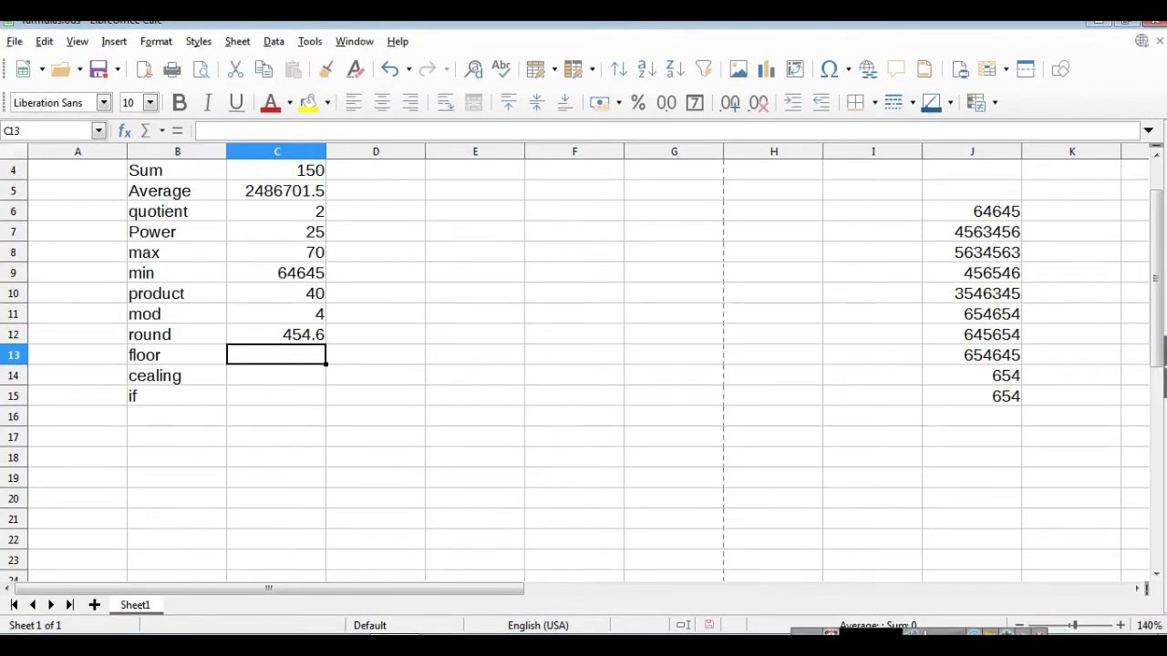
# Step: Replace the second decimal digit in C12's ROUND formula with 4 so the number is 454.544
pyautogui.press('Up')
pyautogui.press('F2')
pyautogui.moveTo(356, 332); pyautogui.dragTo(345, 332)
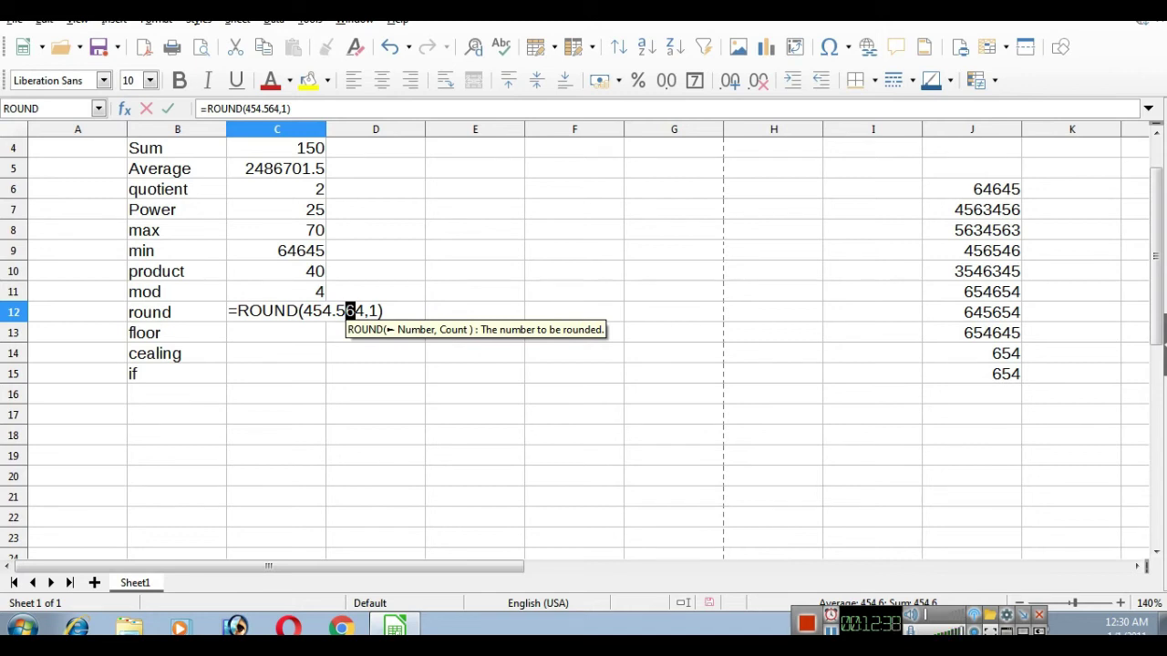
pyautogui.write('4')
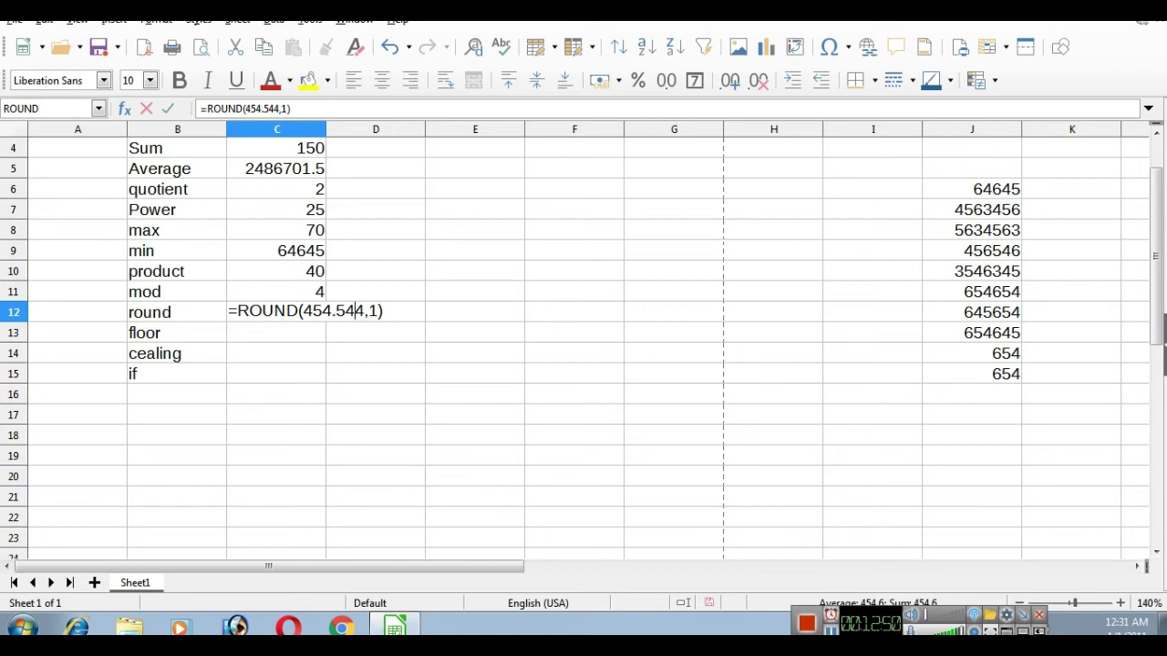
pyautogui.press('Return')
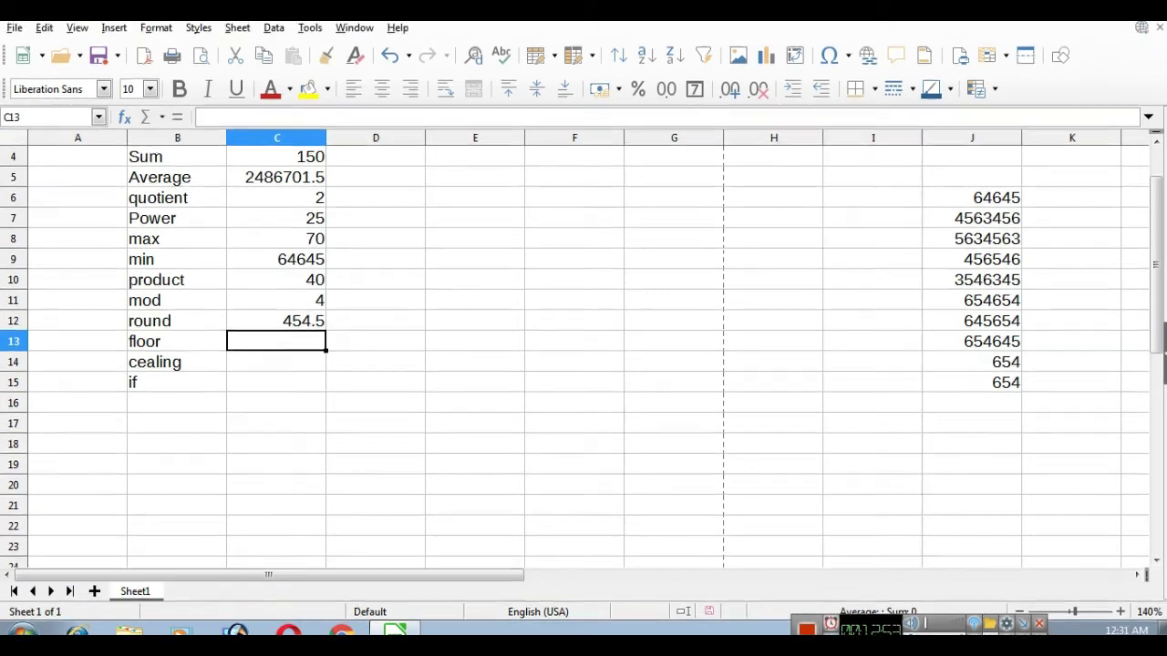
# Step: Replace the second decimal digit in C12's ROUND formula with 5 so the number is 454.554
pyautogui.doubleClick(301, 313)
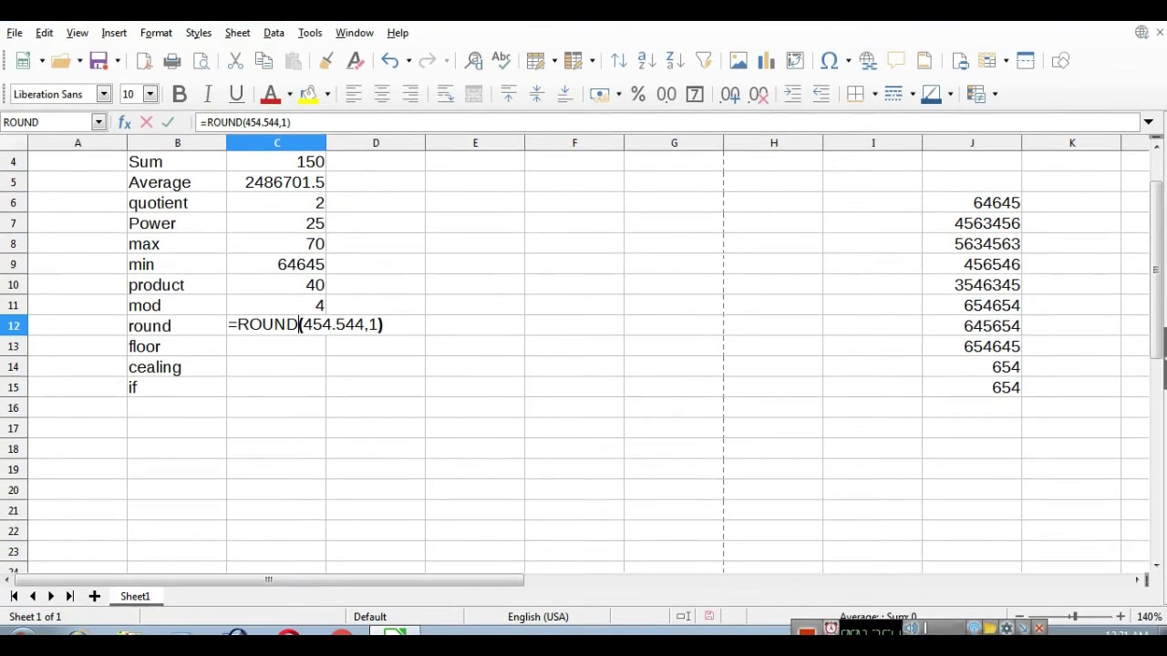
pyautogui.moveTo(357, 328); pyautogui.dragTo(347, 328)
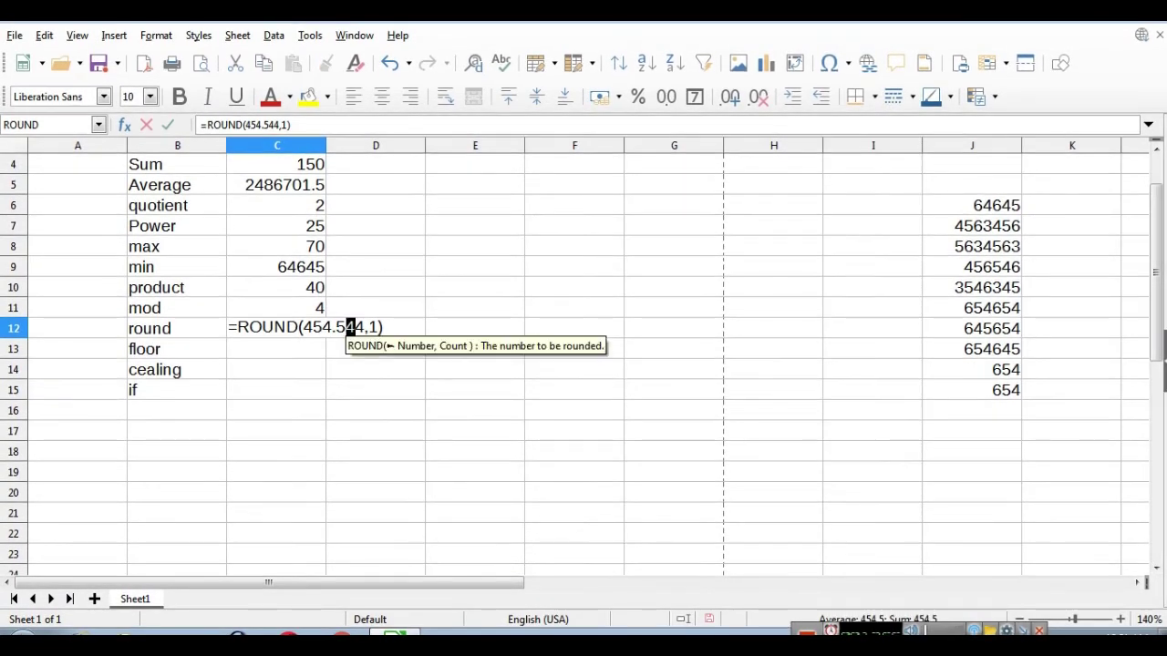
pyautogui.write('5')
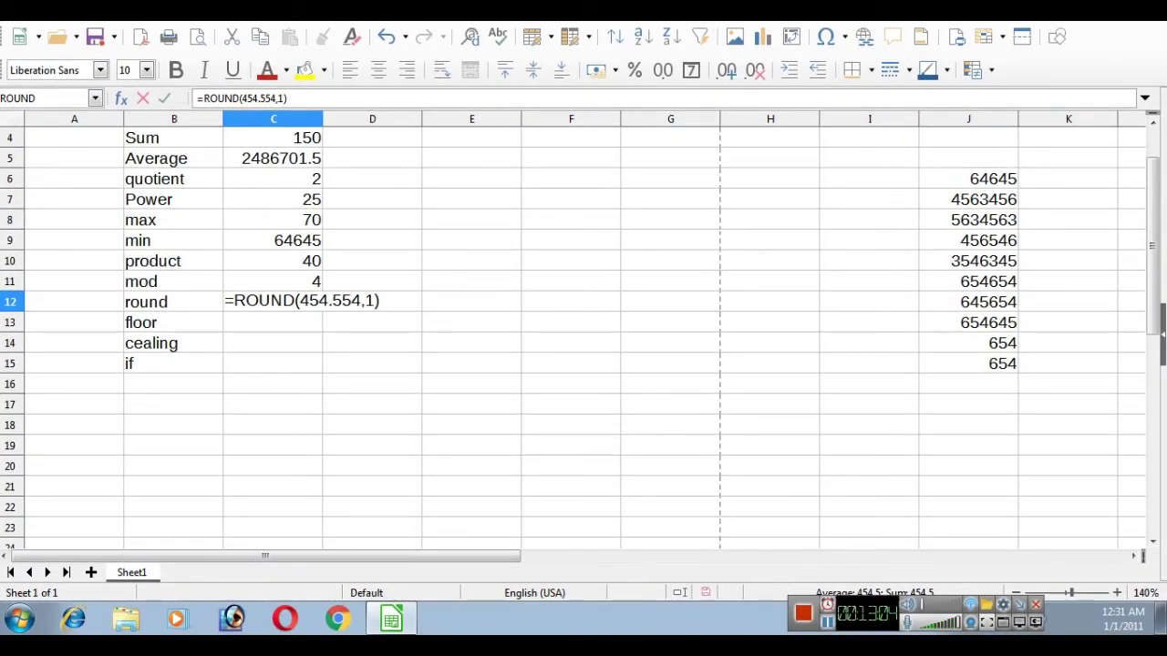
pyautogui.press('Return')
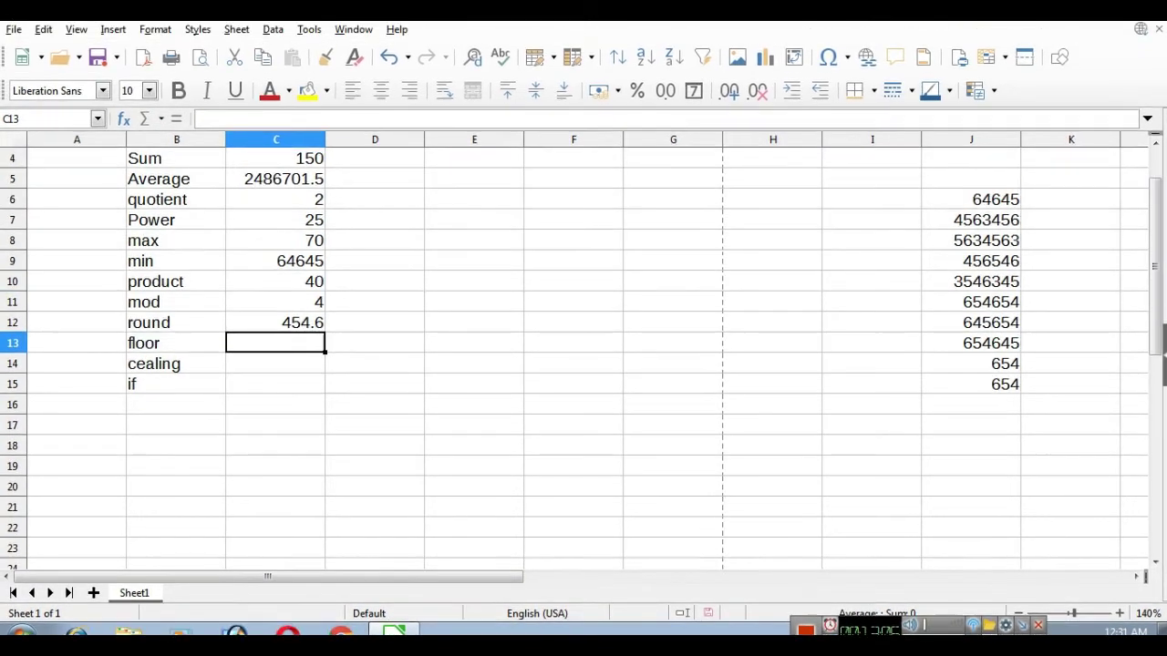
# Step: Remove the decimals from the number in C12's formula and make the count negative, giving =ROUND(454,-1)
pyautogui.doubleClick(276, 322)
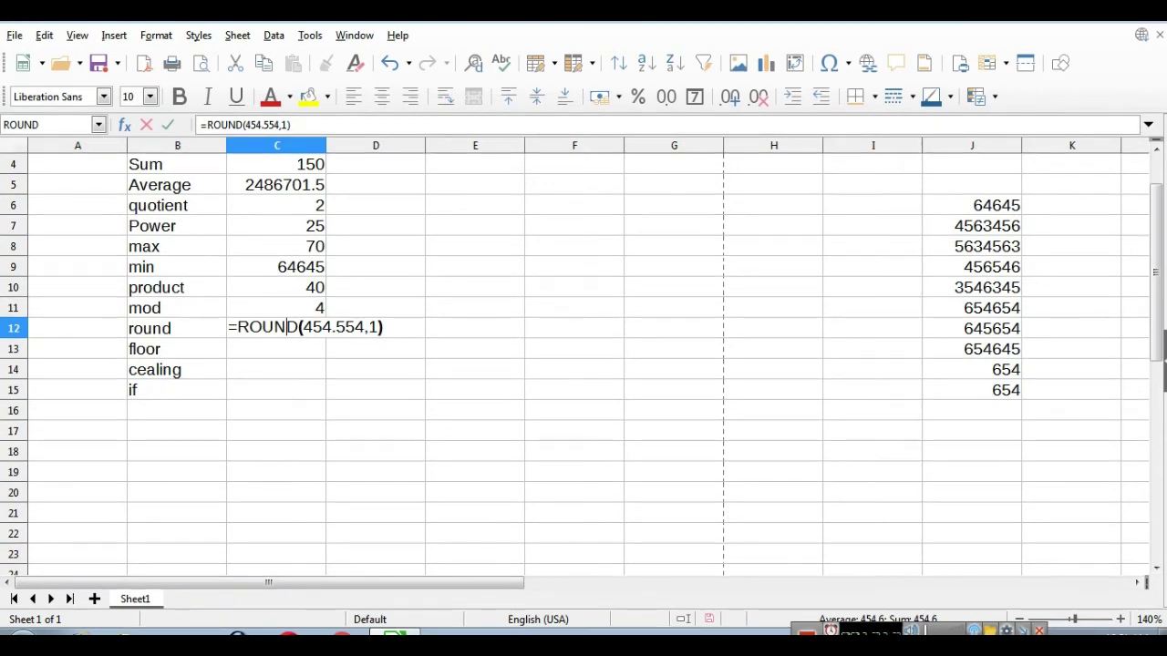
pyautogui.moveTo(357, 327); pyautogui.dragTo(346, 327)
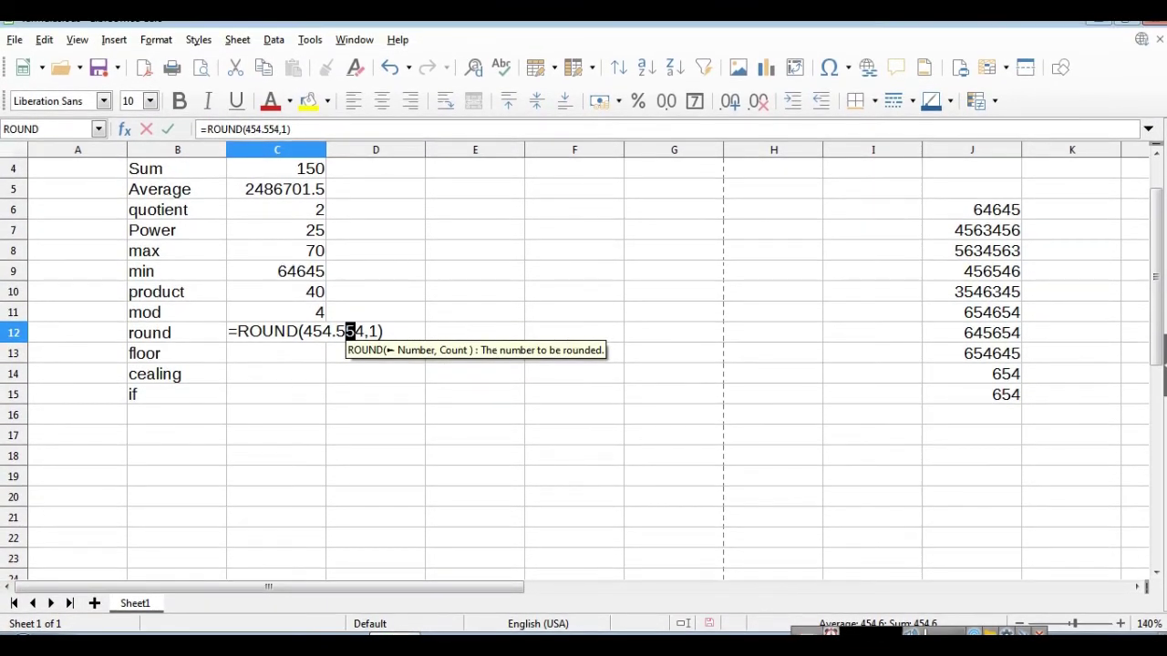
pyautogui.click(369, 332)
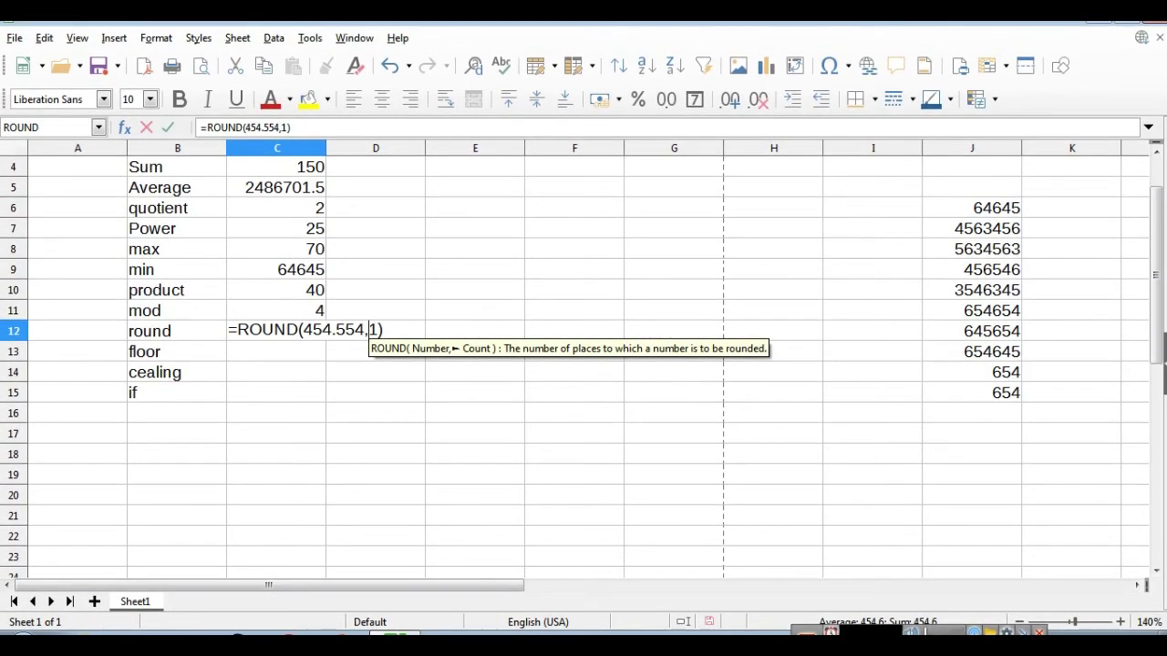
pyautogui.press('BackSpace')
pyautogui.press('BackSpace')
pyautogui.press('BackSpace')
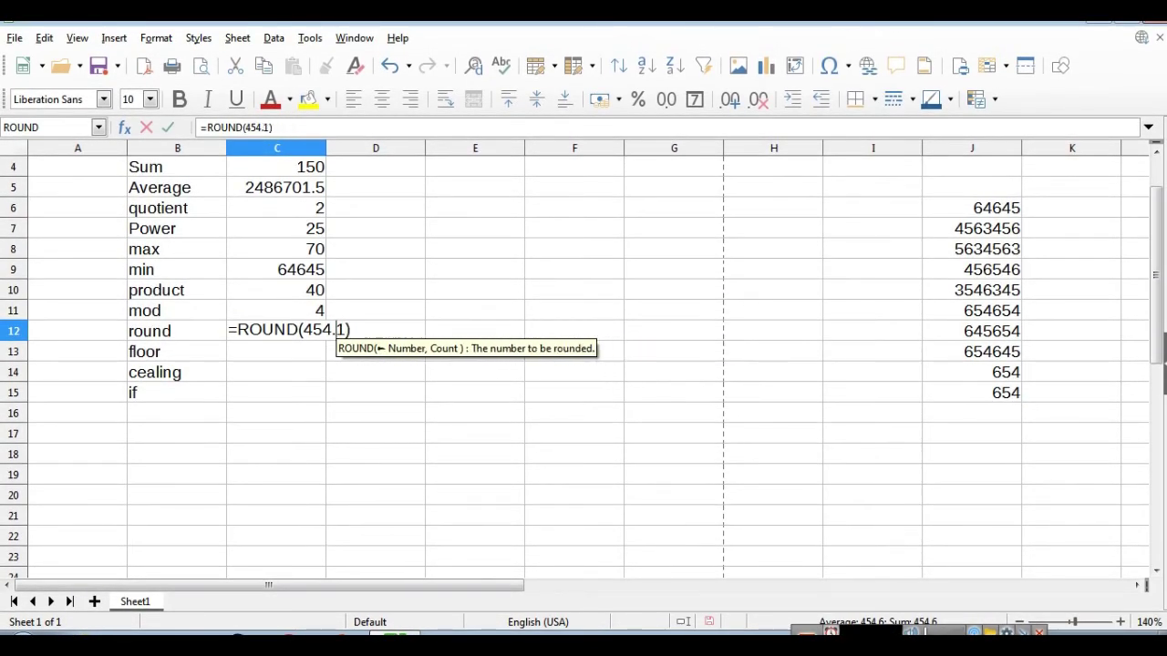
pyautogui.write(',-')
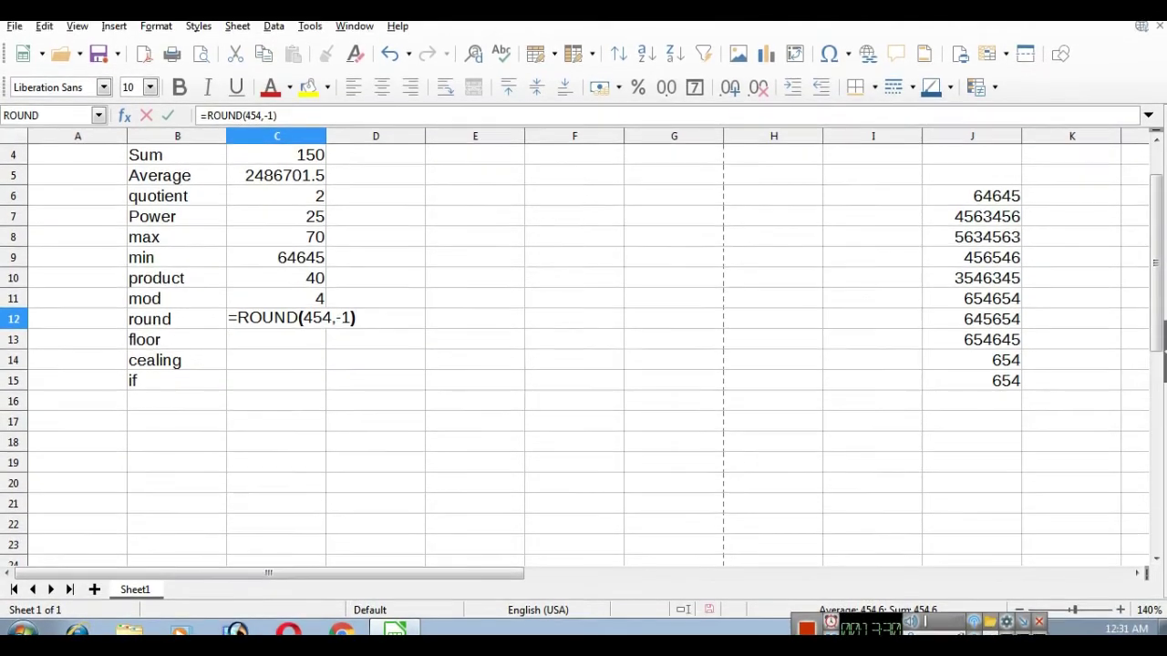
pyautogui.hotkey('shift', 'Left')
pyautogui.hotkey('shift', 'Left')
pyautogui.hotkey('shift', 'Left')
pyautogui.press('Right')
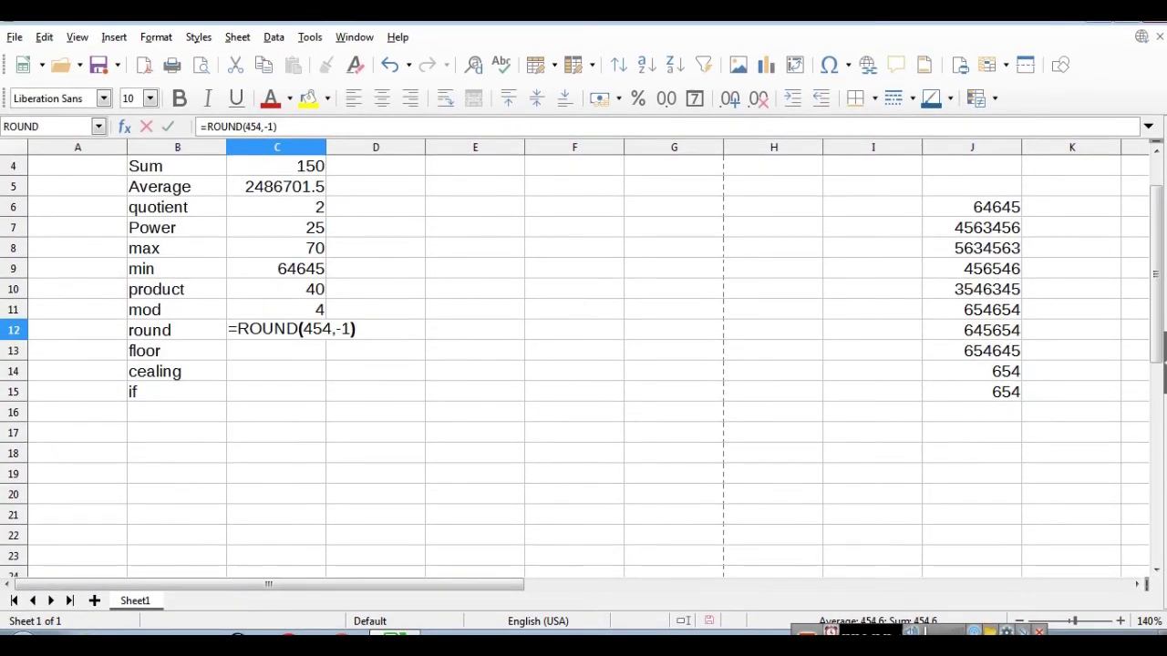
pyautogui.hotkey('shift', 'Left')
pyautogui.press('End')
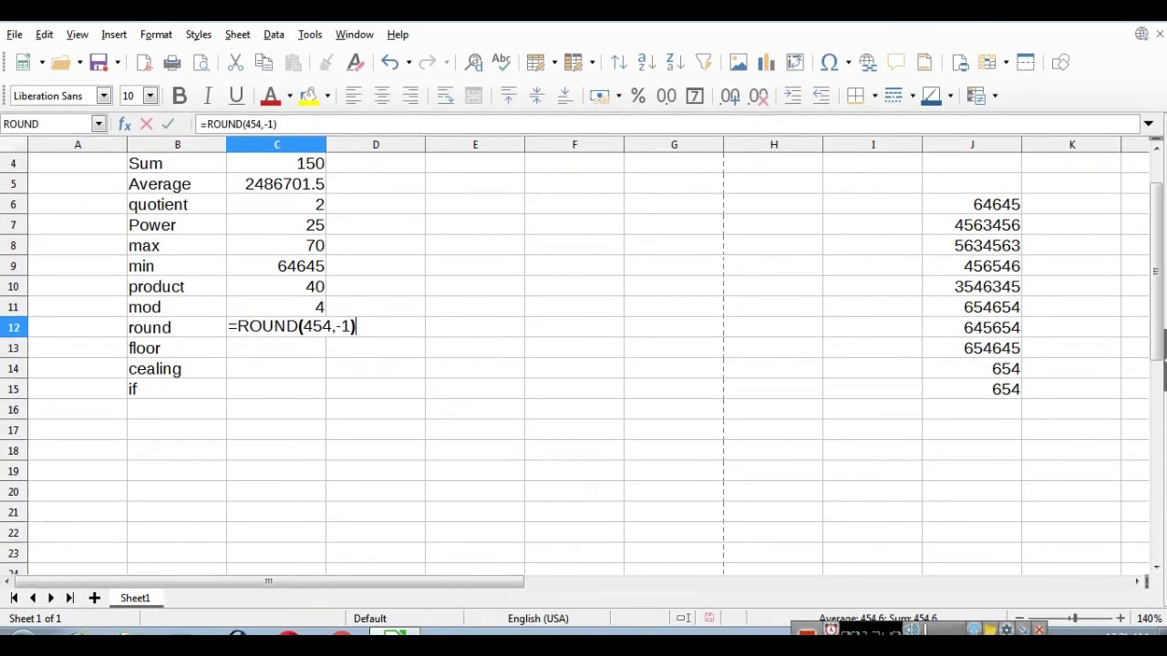
pyautogui.press('Return')
# Step: Set the rounding count in C12's ROUND formula to -2
pyautogui.press('Up')
pyautogui.press('F2')
pyautogui.hotkey('shift', 'Left')
pyautogui.press('Right')
pyautogui.press('Right')
pyautogui.press('Right')
pyautogui.press('Right')
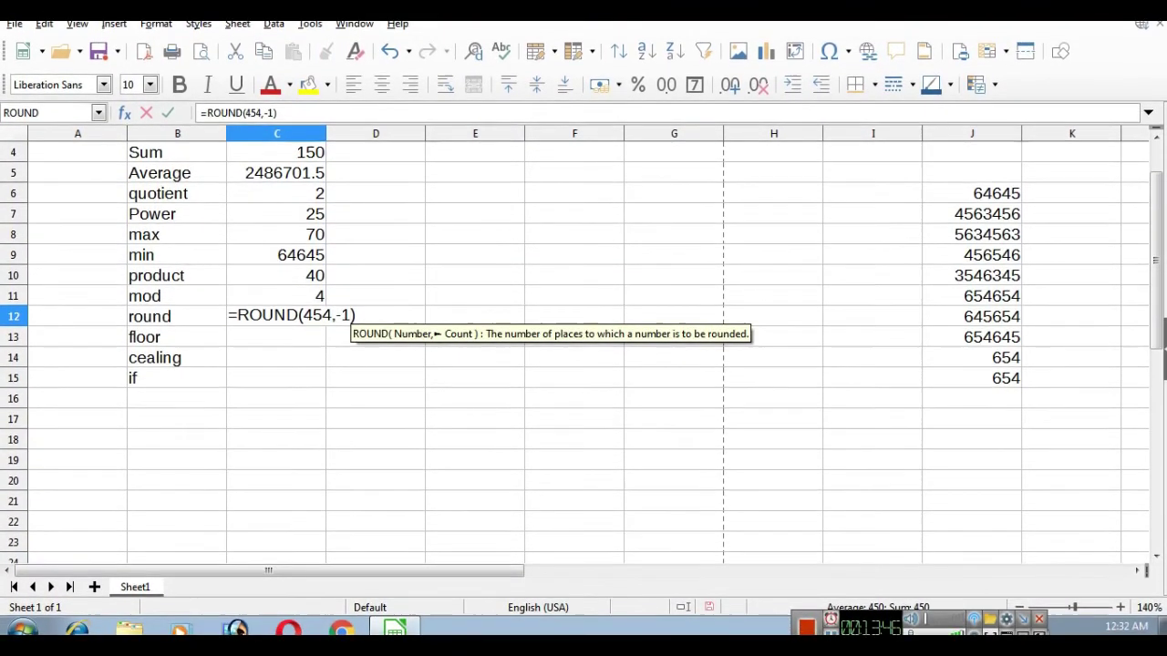
pyautogui.press('BackSpace')
pyautogui.write('2')
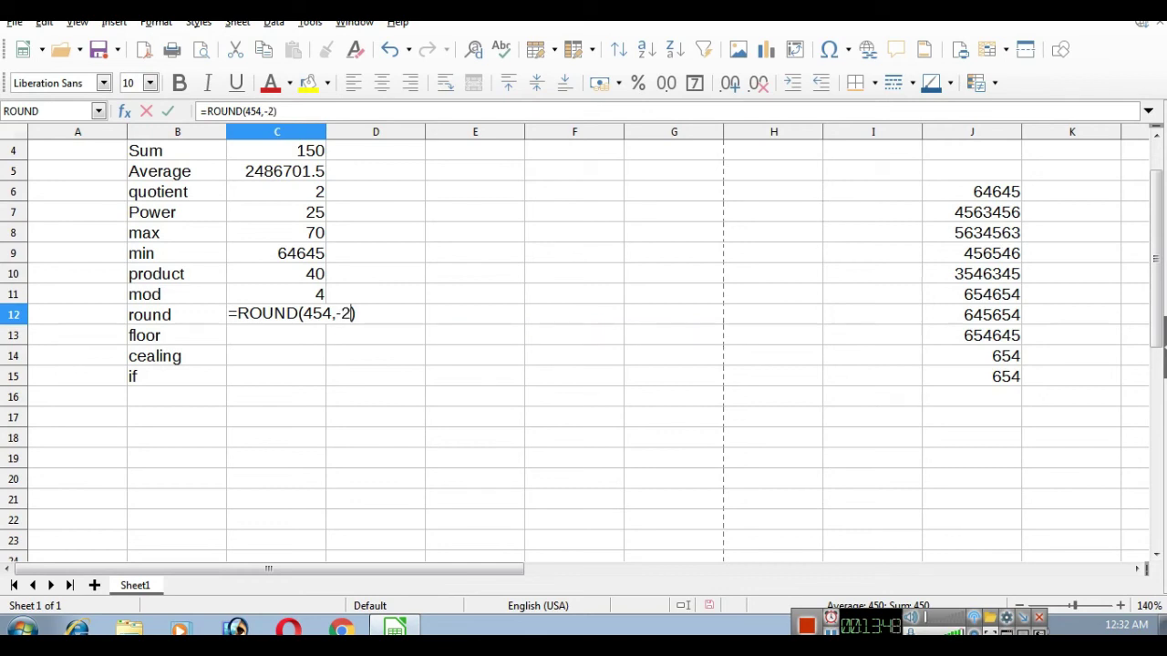
pyautogui.press('Return')
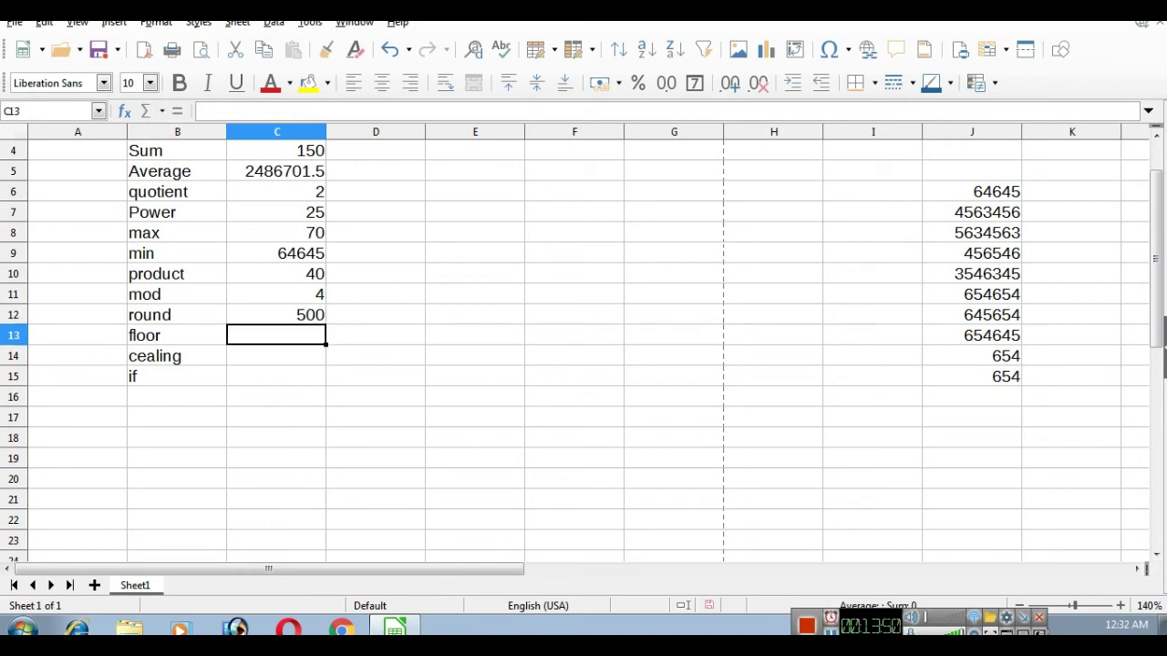
pyautogui.press('Up')
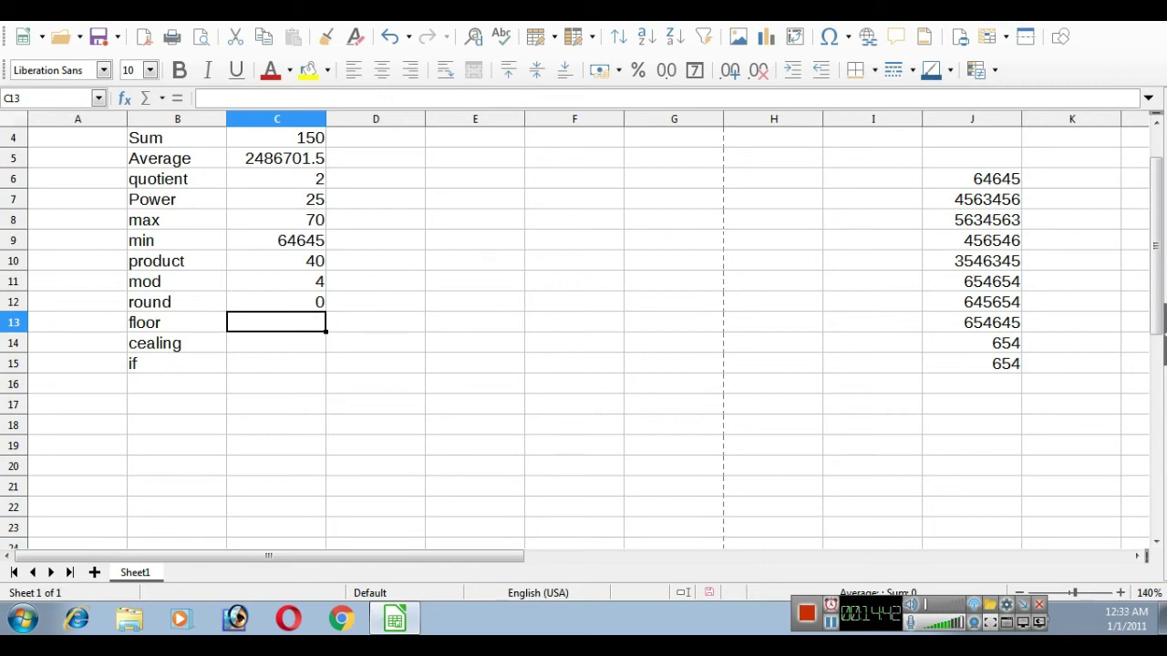
# Step: Write the formula =floor(19,2) in cell C13 beside the floor label
pyautogui.write('=')
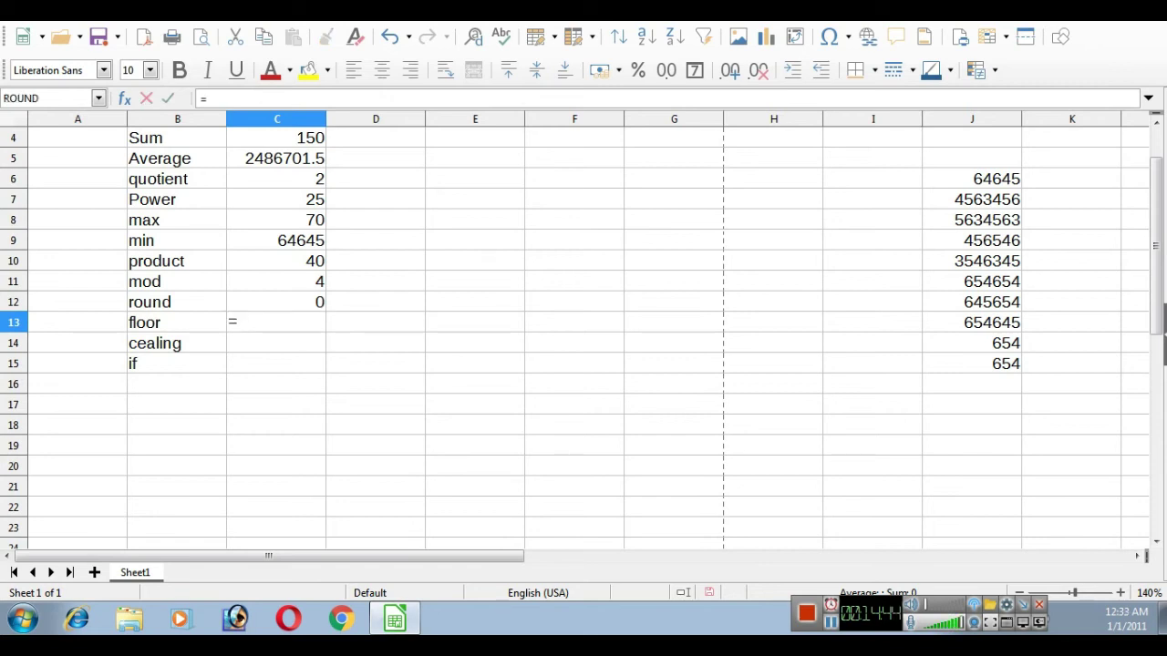
pyautogui.write('floor')
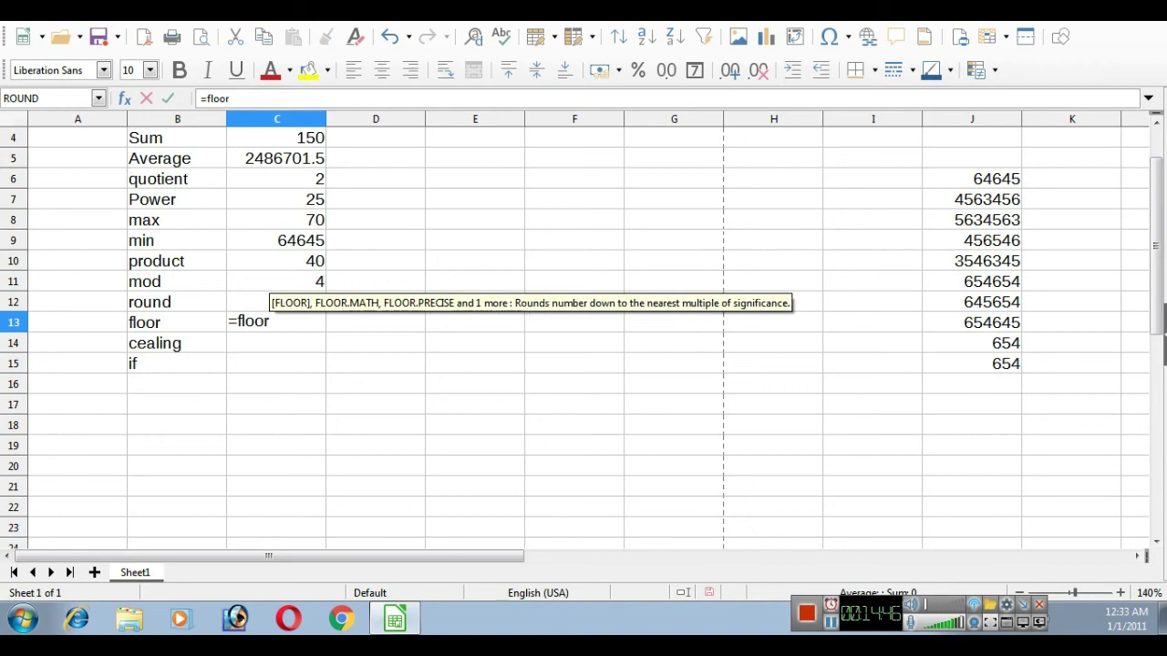
pyautogui.write('(')
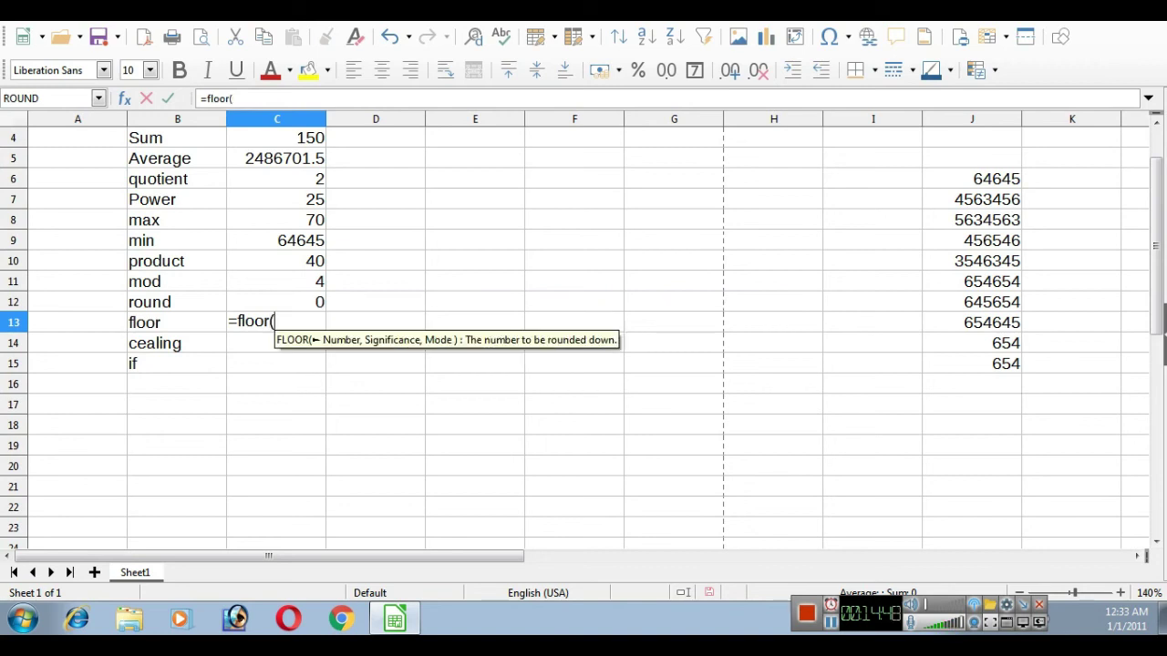
pyautogui.write('1')
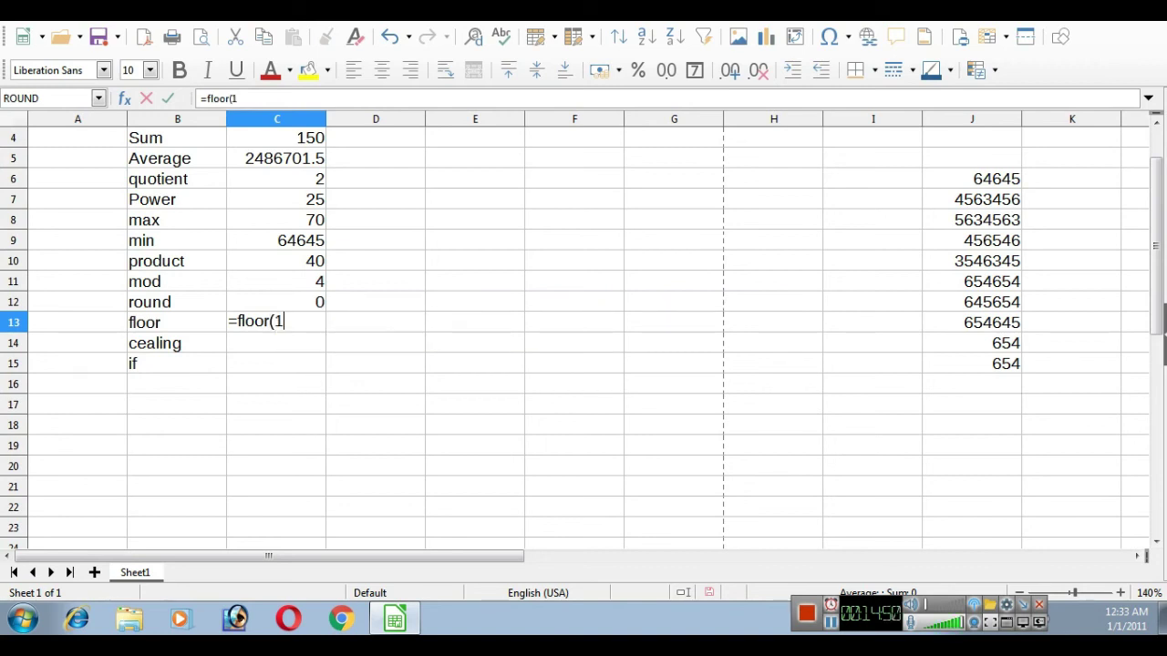
pyautogui.write('9')
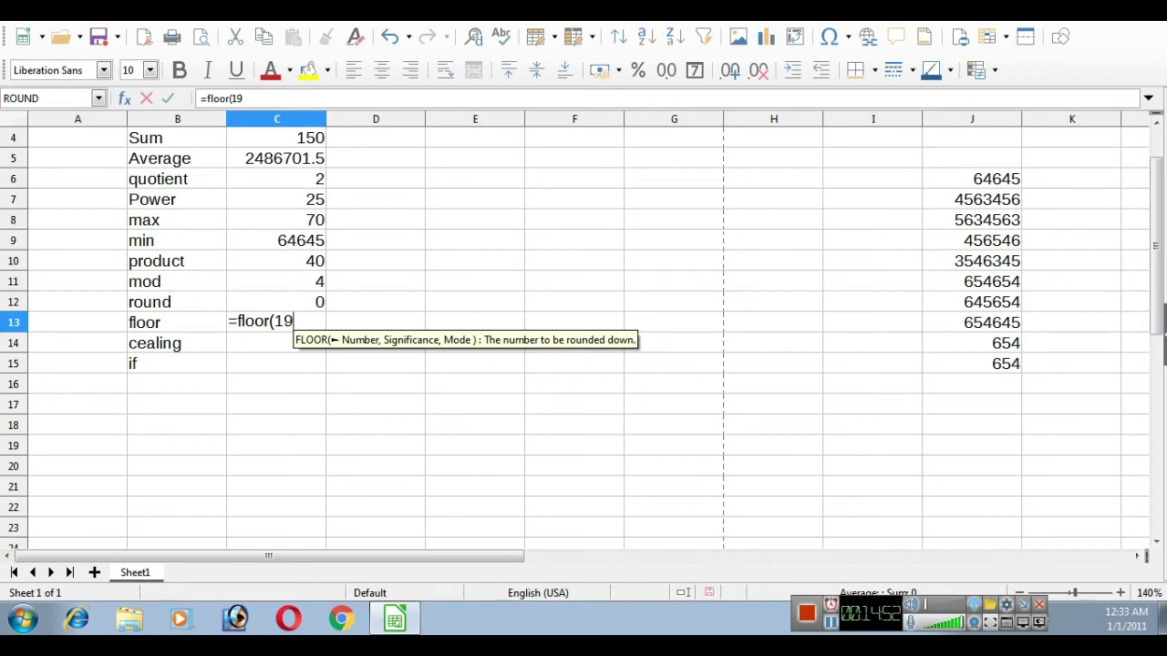
pyautogui.write(',2)')
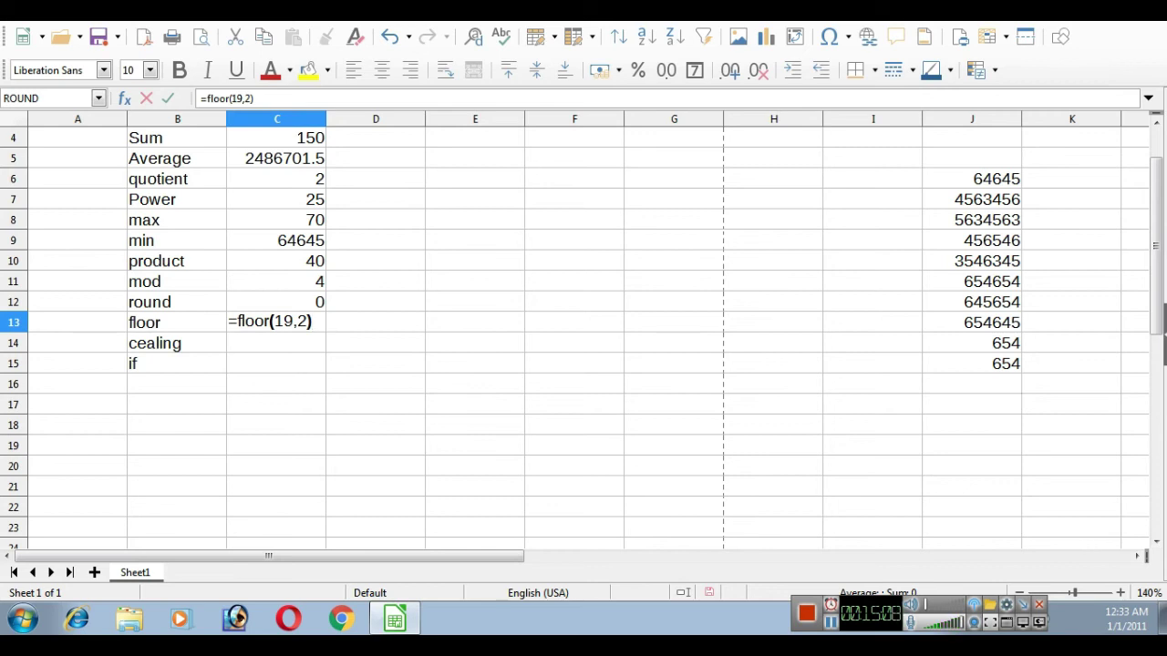
pyautogui.press('Return')
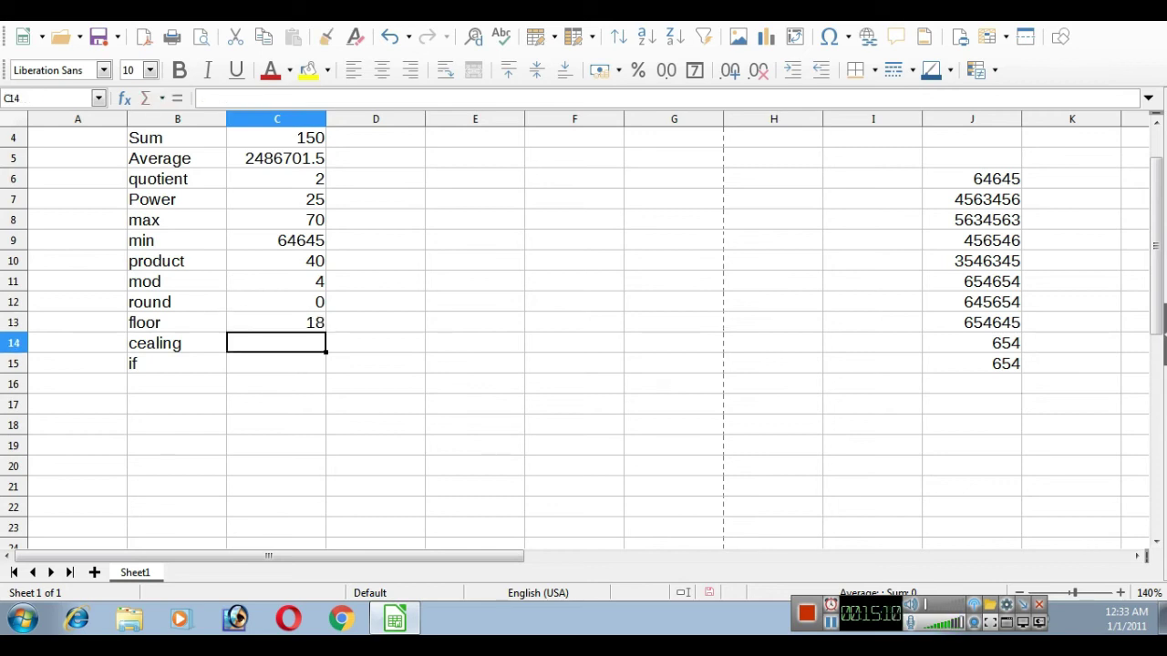
# Step: Set the number in C13's FLOOR formula to 17, keeping the significance of 2
pyautogui.click(276, 322)
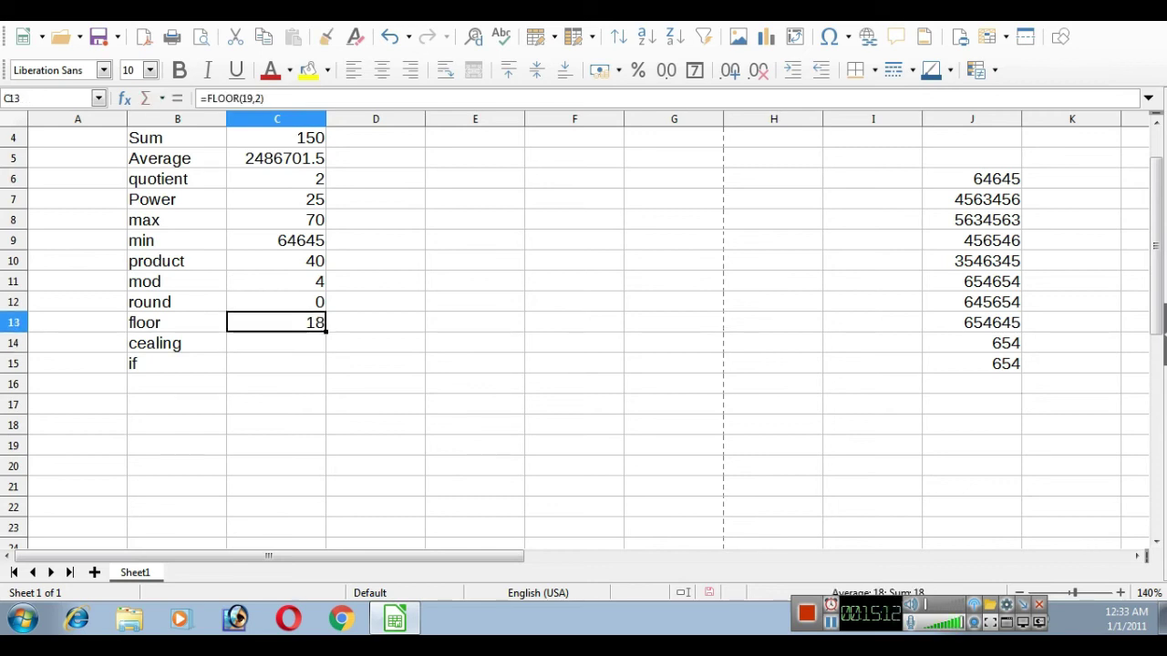
pyautogui.press('F2')
pyautogui.press('Left')
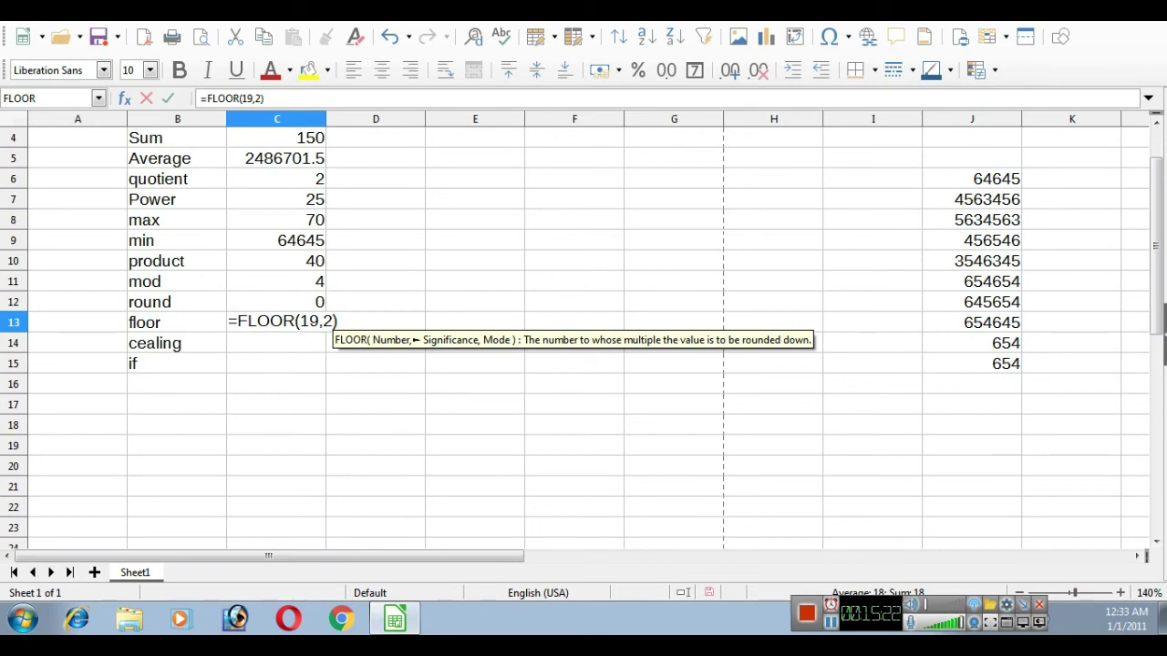
pyautogui.press('Left')
pyautogui.press('Left')
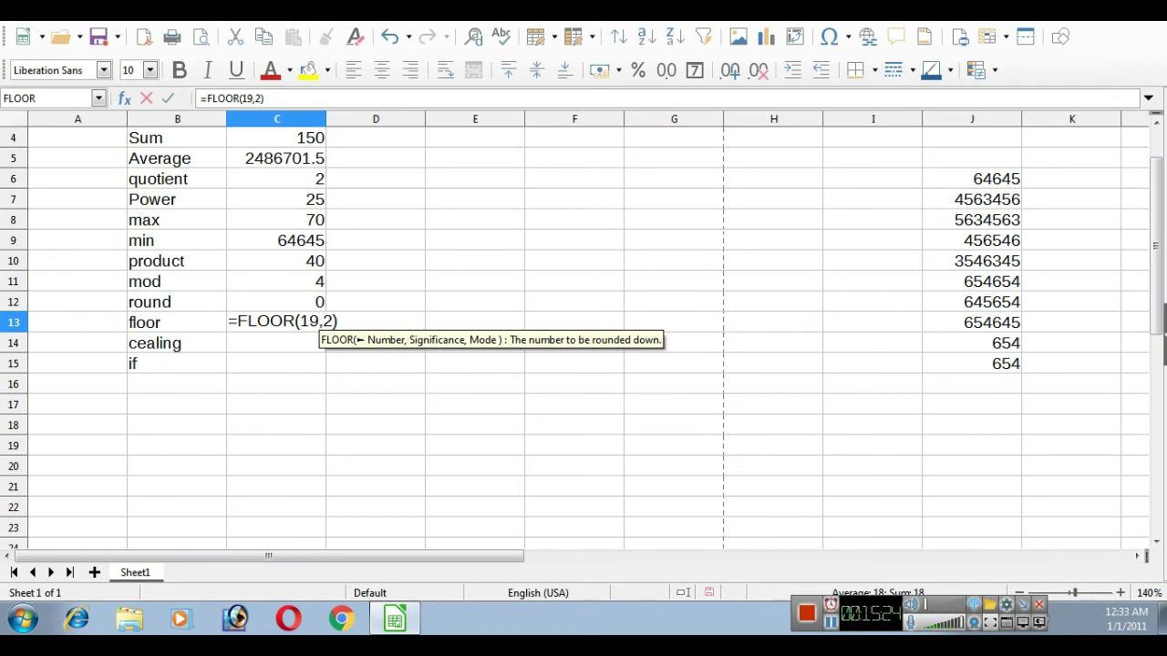
pyautogui.press('BackSpace')
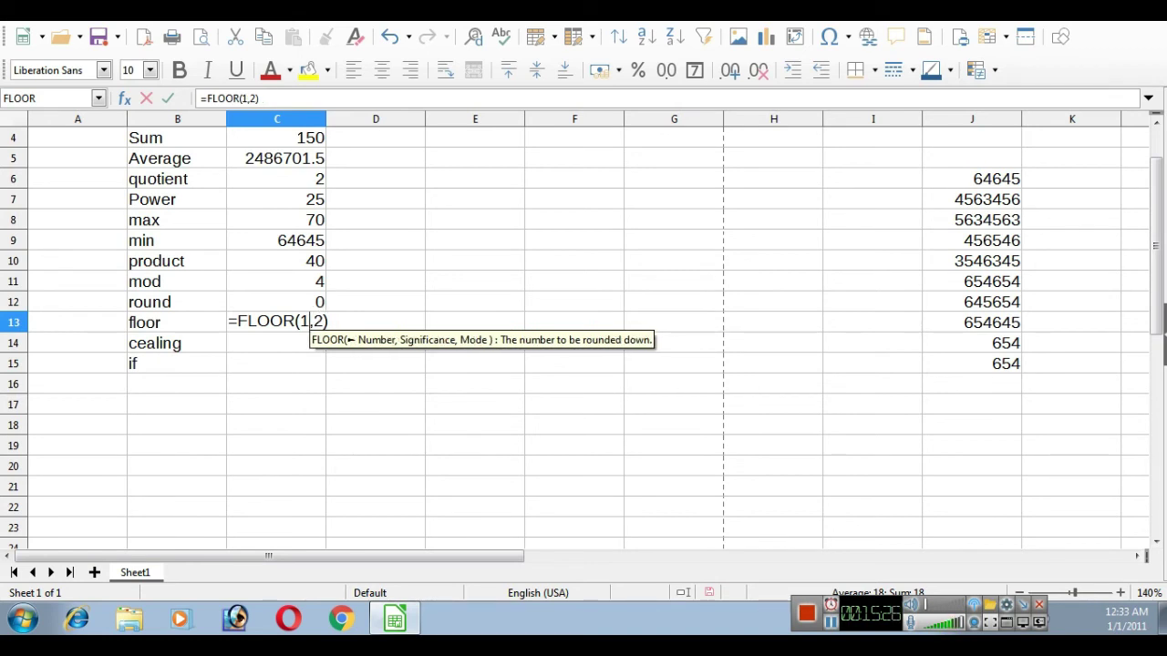
pyautogui.write('7')
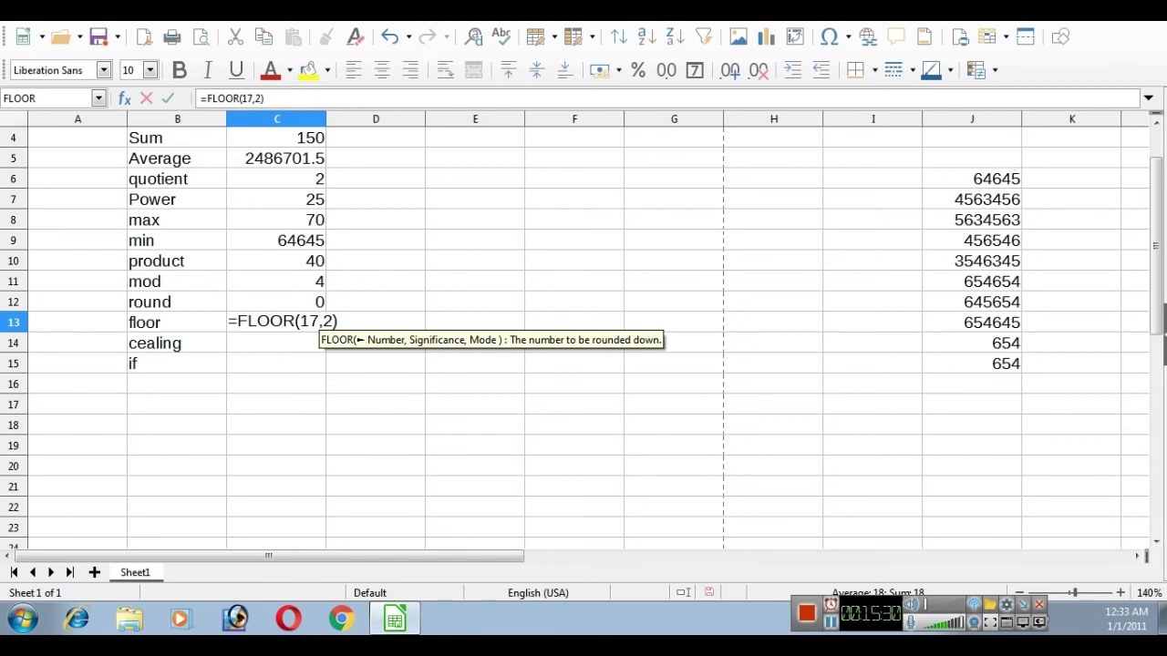
pyautogui.press('Return')
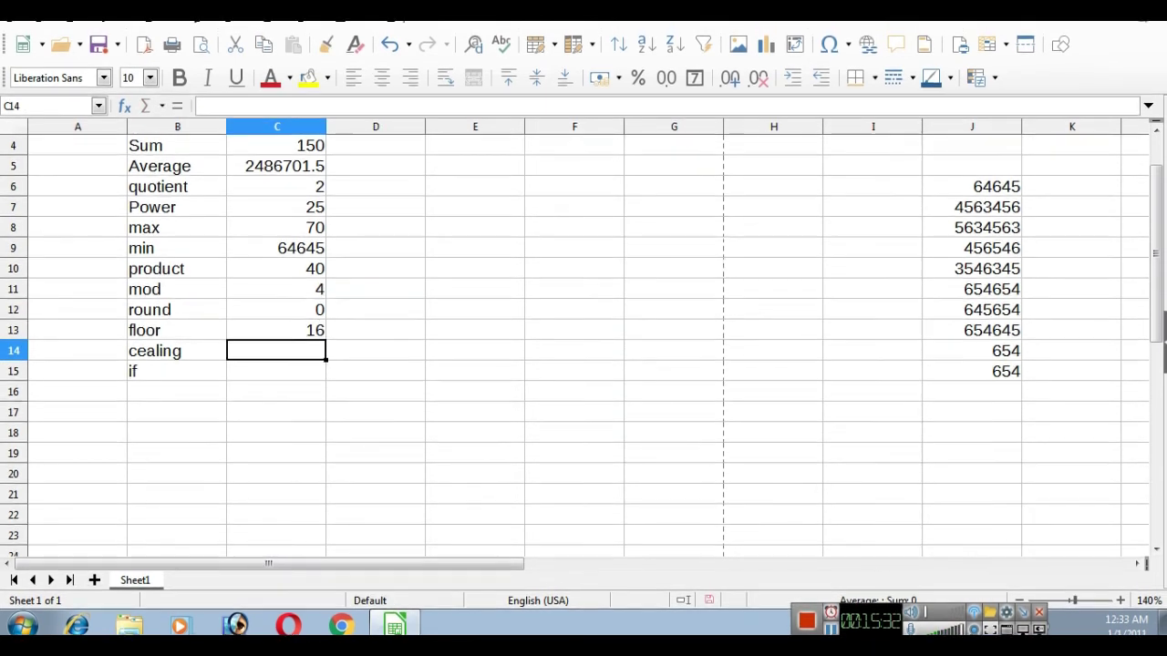
# Step: Set the significance in C13's FLOOR formula to 3, keeping the number 17
pyautogui.press('Up')
pyautogui.press('F2')
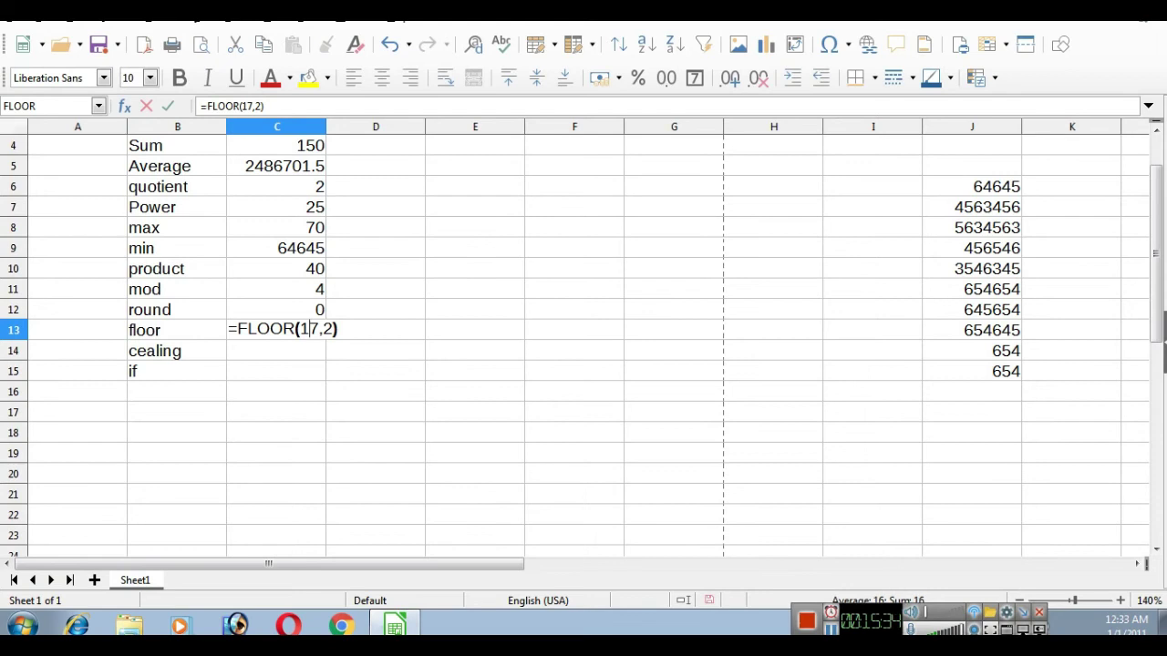
pyautogui.press('Left')
pyautogui.hotkey('shift', 'Left')
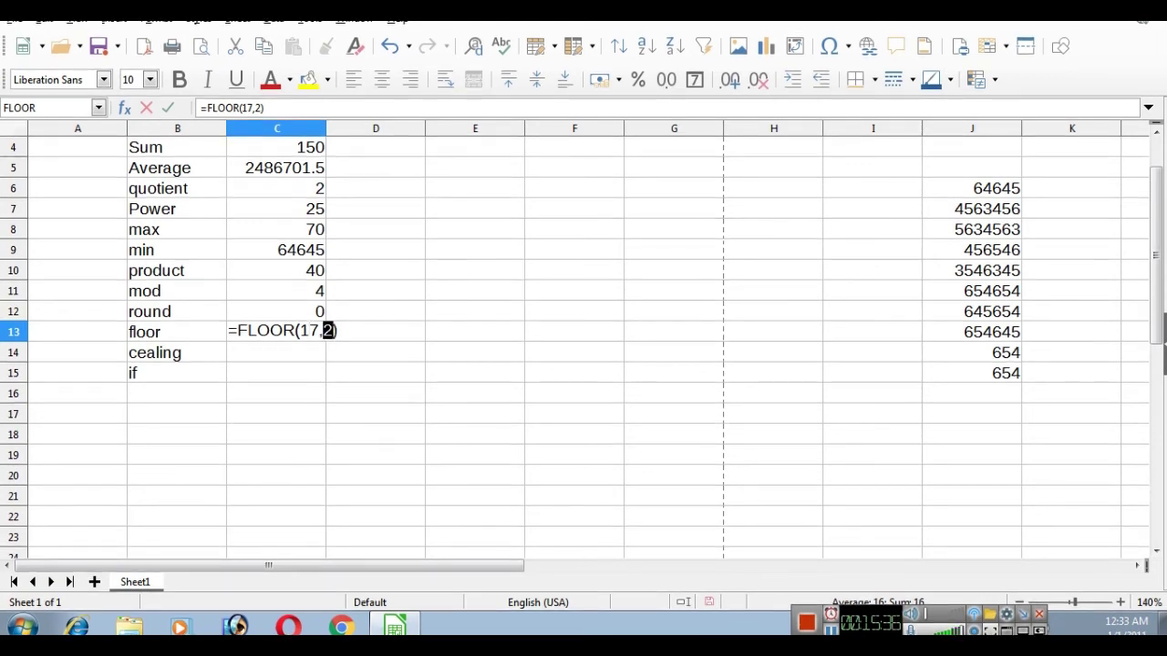
pyautogui.write('3')
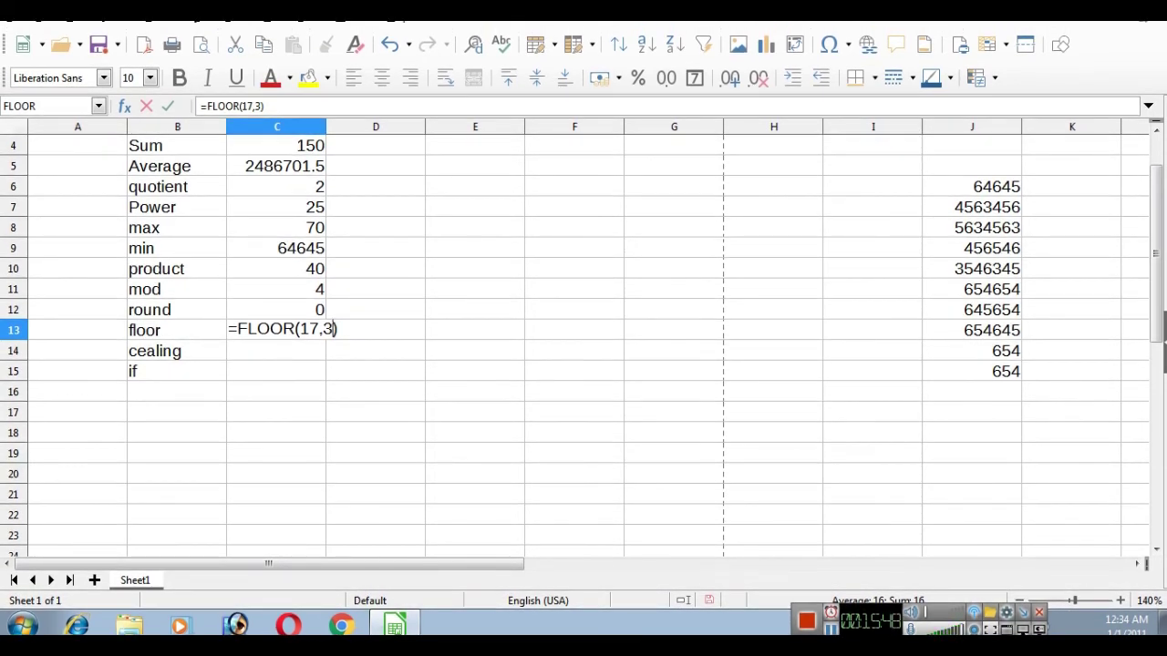
pyautogui.doubleClick(309, 327)
pyautogui.click(333, 327)
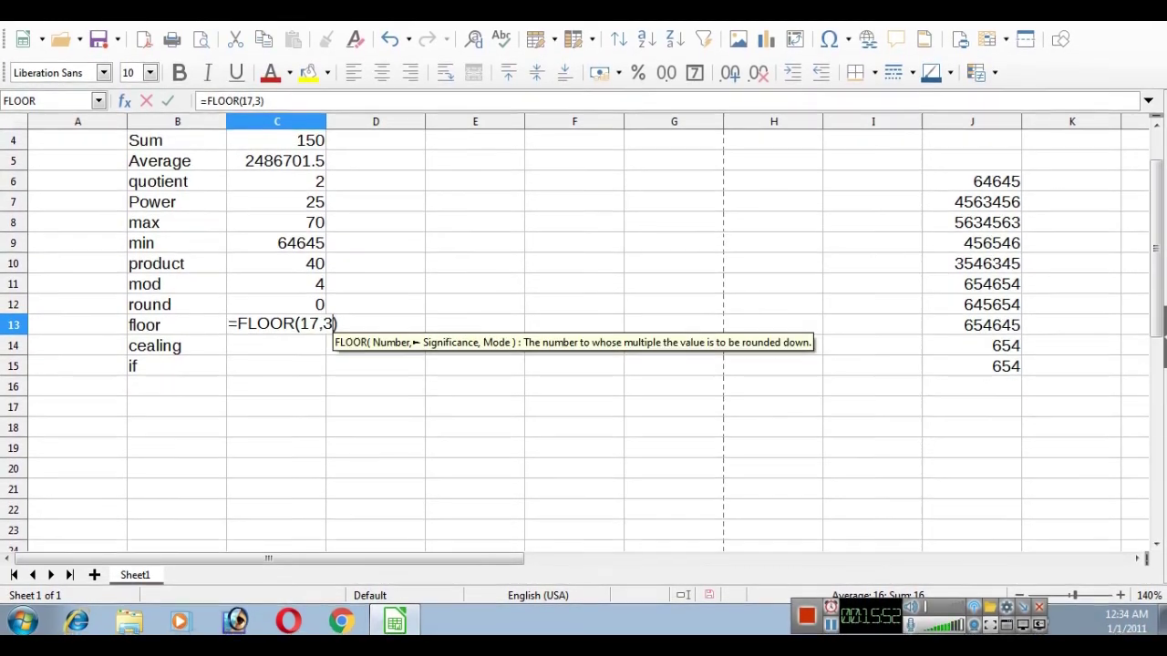
pyautogui.press('Return')
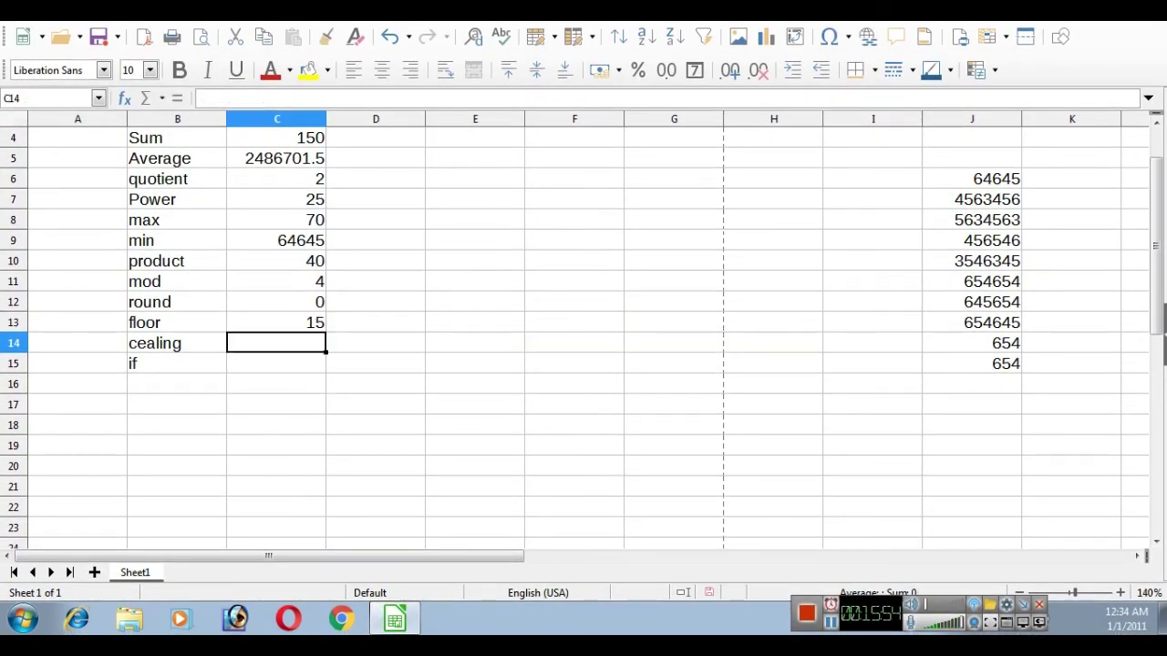
pyautogui.press('Up')
pyautogui.press('F2')
pyautogui.press('Left')
pyautogui.press('Left')
pyautogui.press('Left')
pyautogui.press('Down')
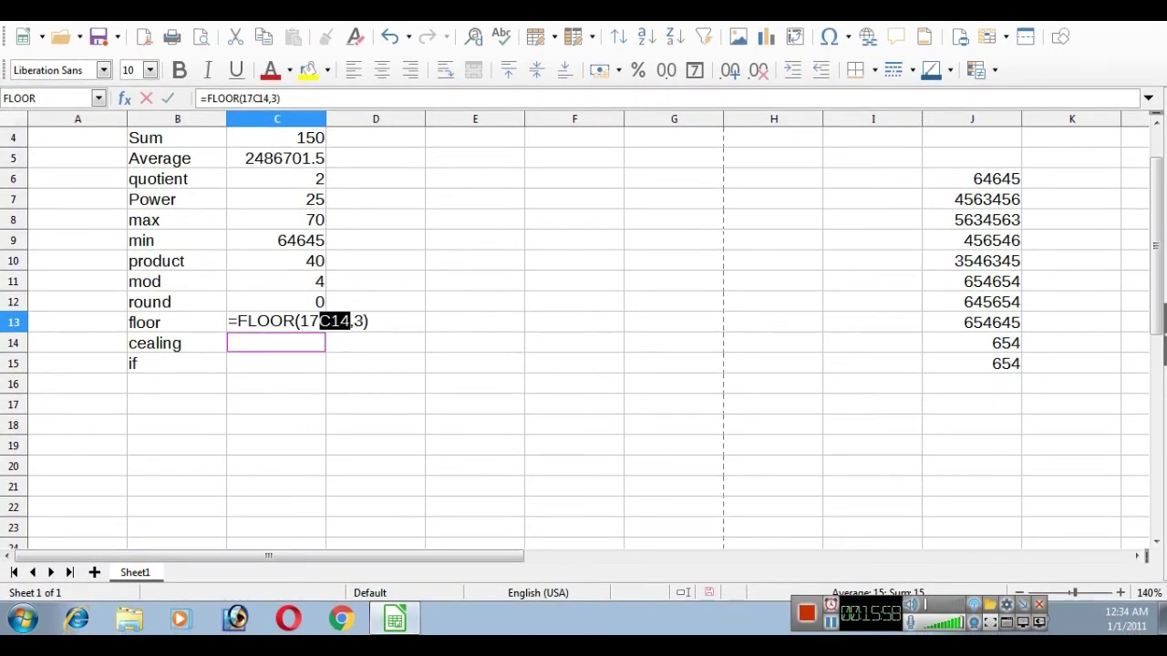
pyautogui.press('Escape')
# Step: Write the formula =ceiling(19,2) in cell C14 beside the cealing label
pyautogui.press('Down')
pyautogui.press('F2')
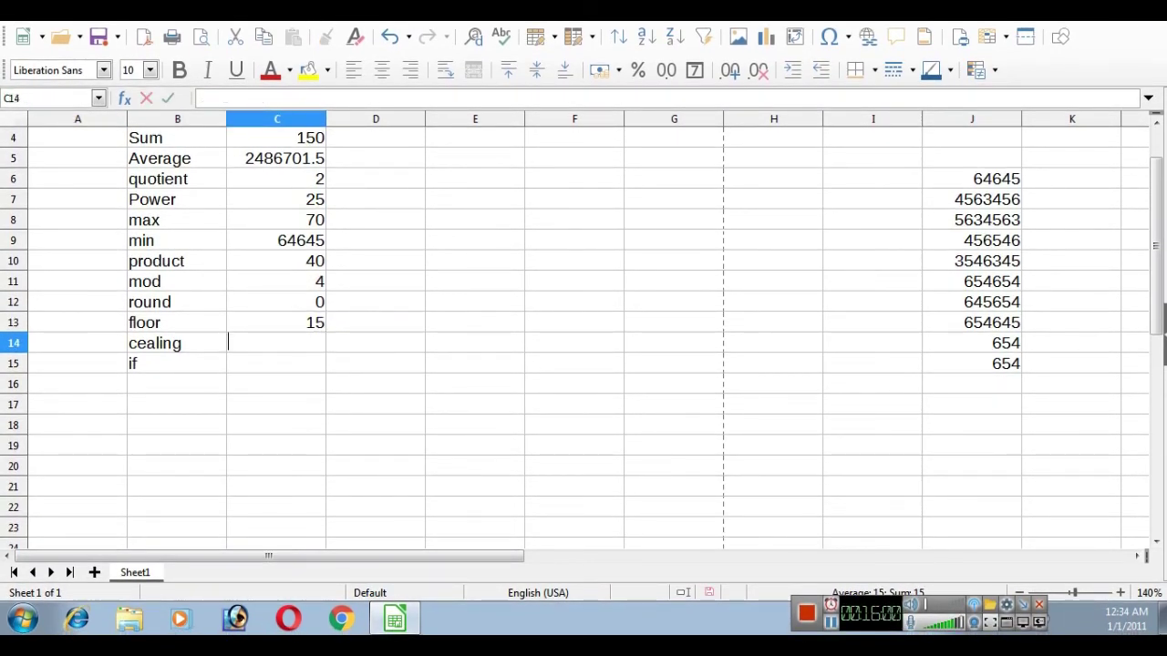
pyautogui.write('=')
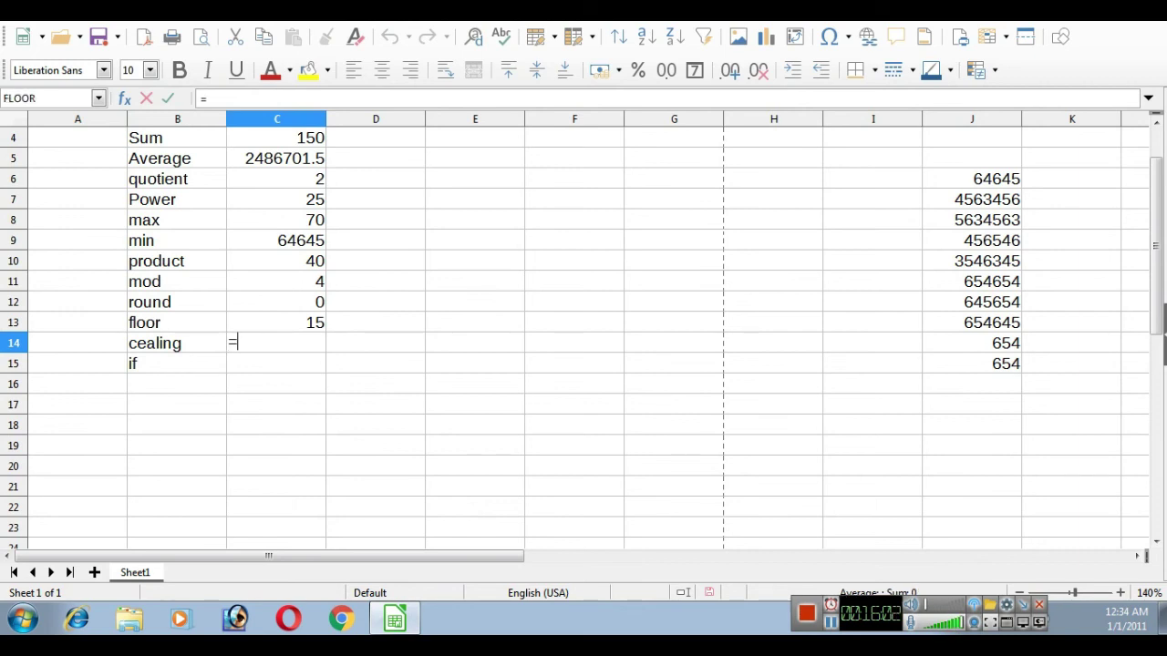
pyautogui.write('cealing')
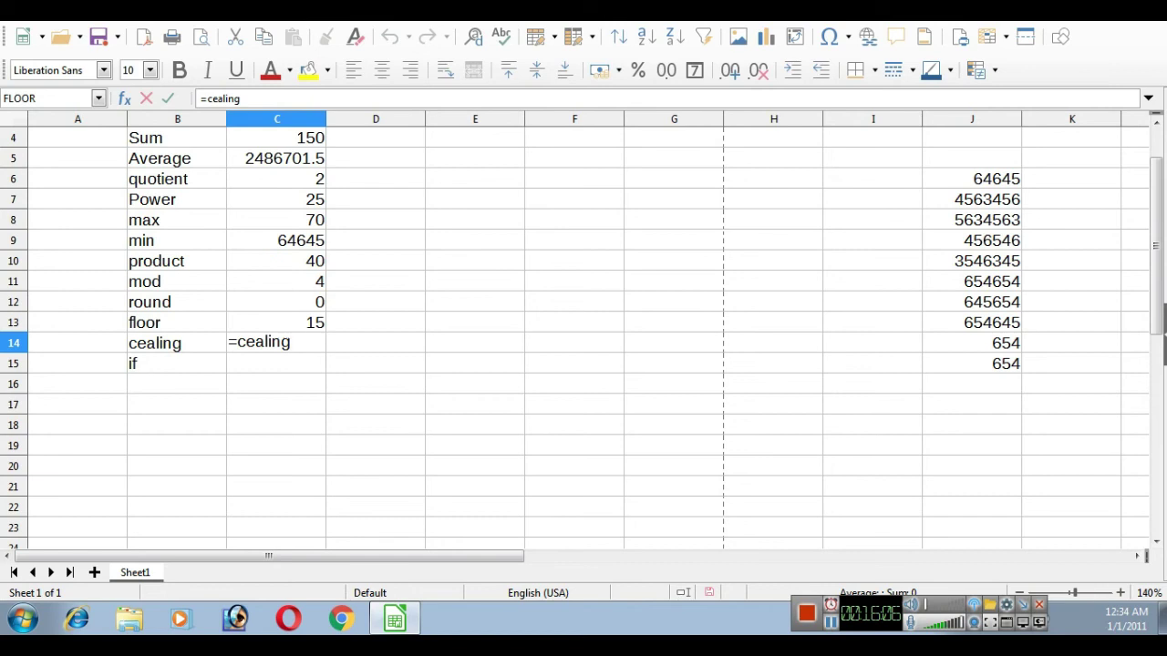
pyautogui.press('BackSpace')
pyautogui.press('BackSpace')
pyautogui.press('BackSpace')
pyautogui.press('BackSpace')
pyautogui.press('BackSpace')
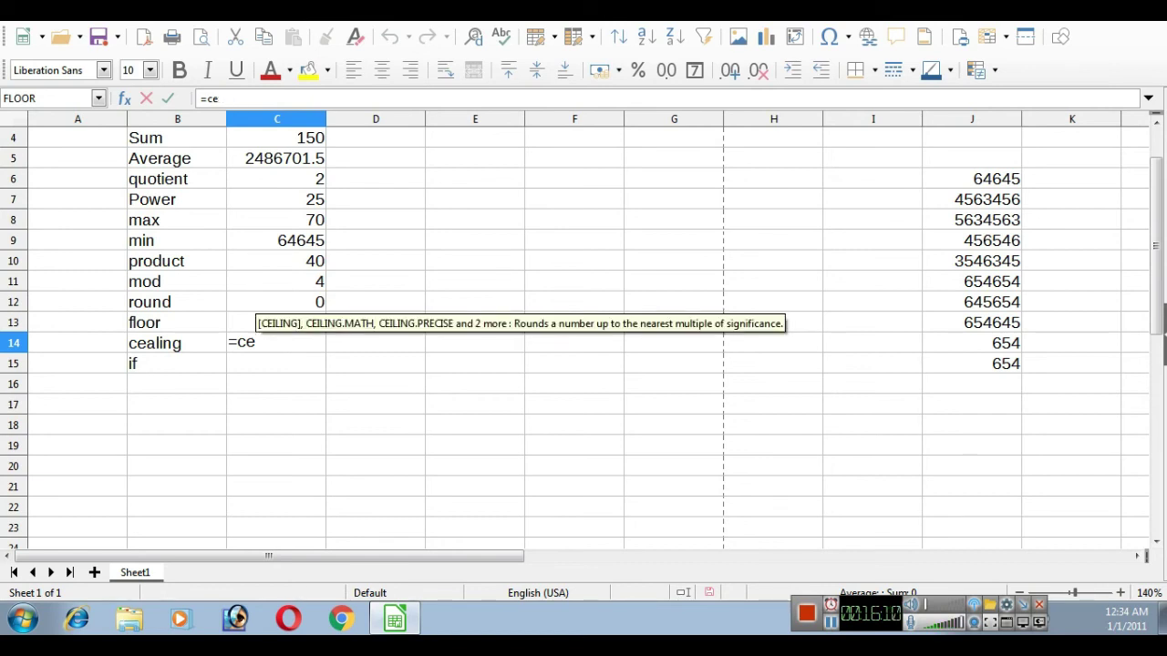
pyautogui.write('il')
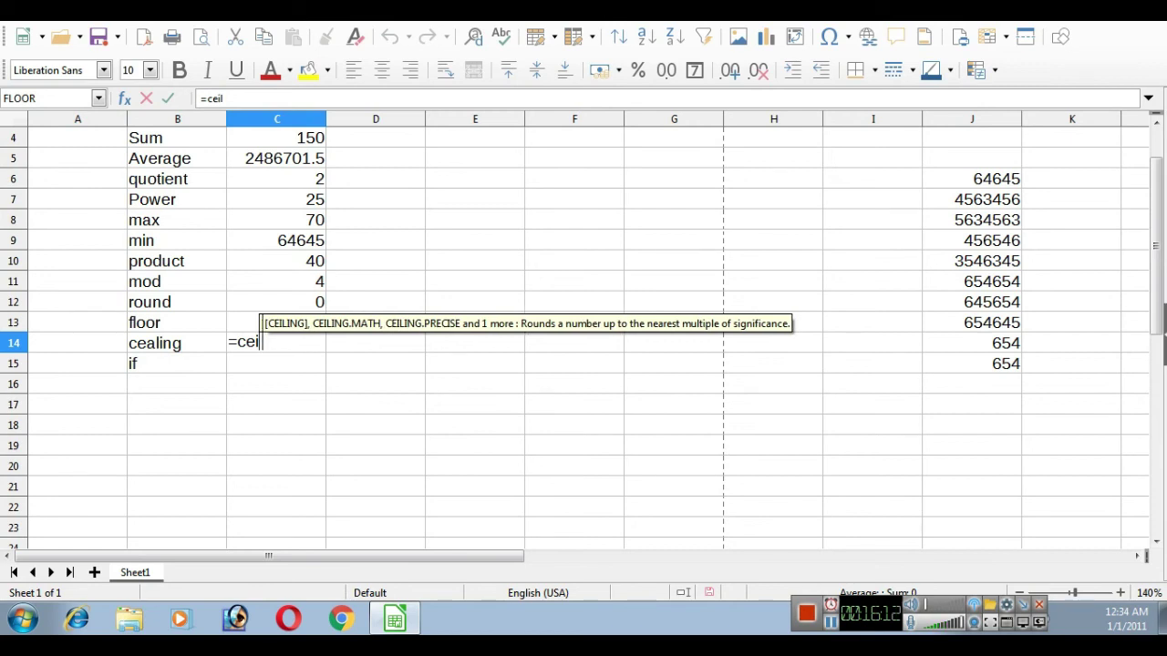
pyautogui.write('ing')
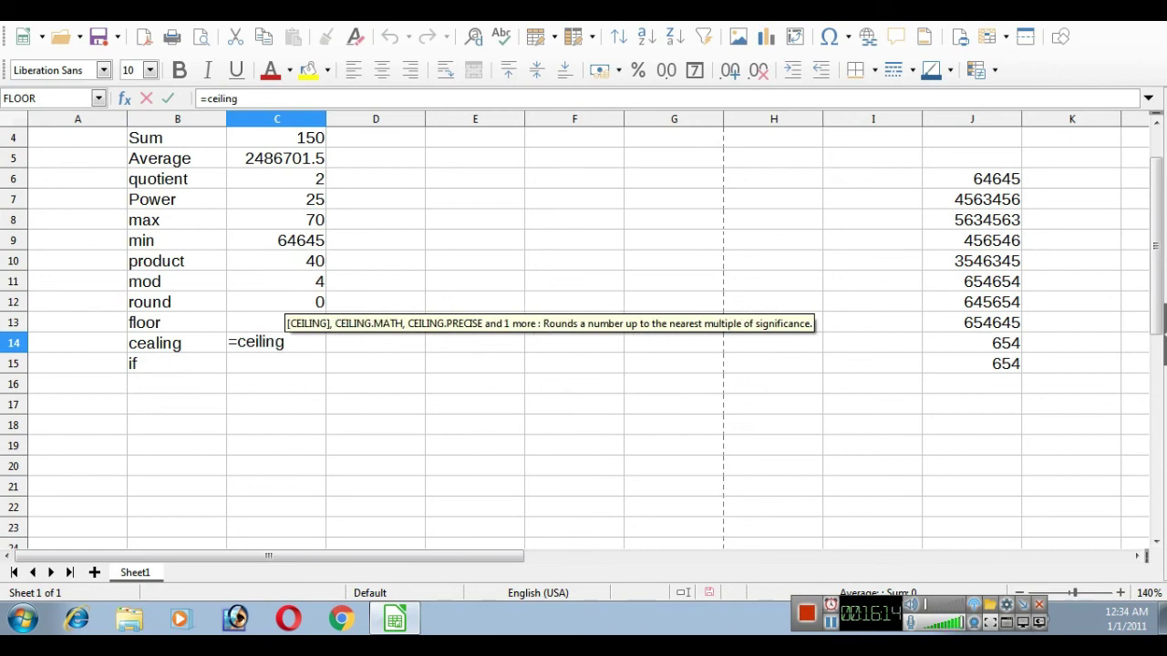
pyautogui.write('(')
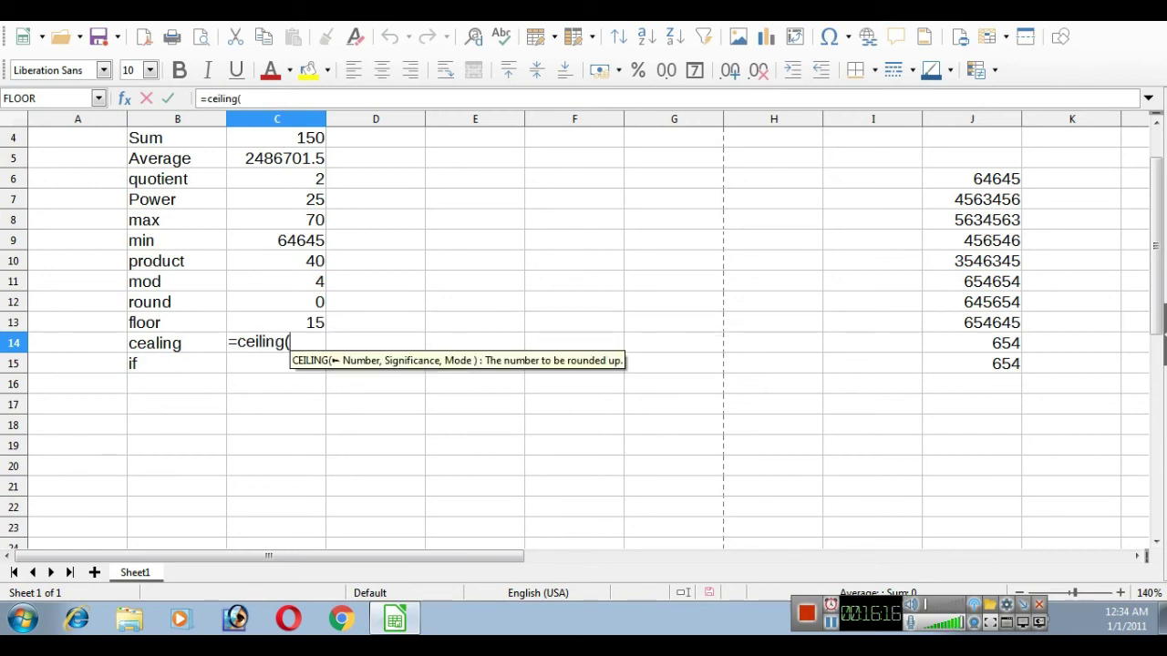
pyautogui.write('19')
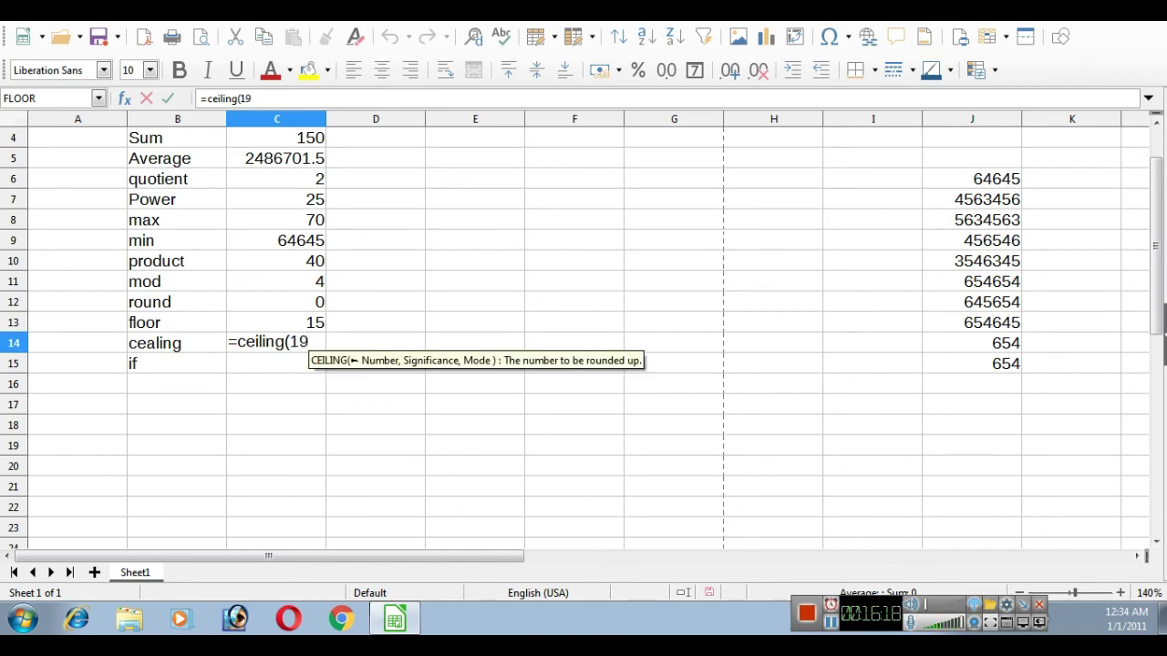
pyautogui.write(',2')
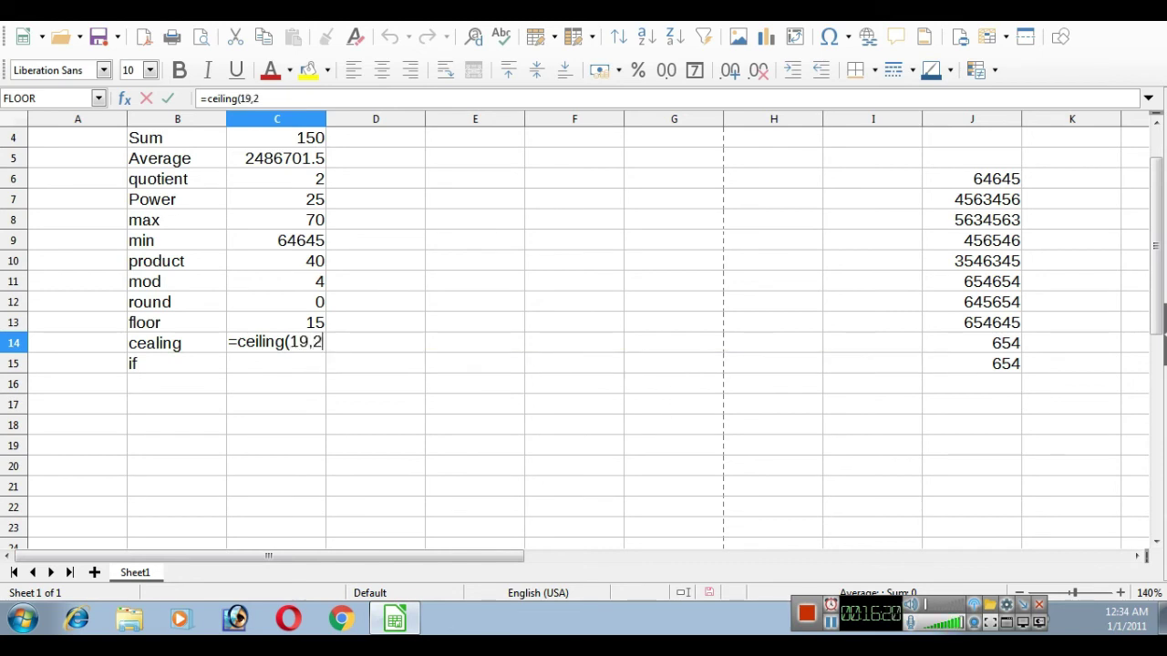
pyautogui.write(')')
pyautogui.press('Return')
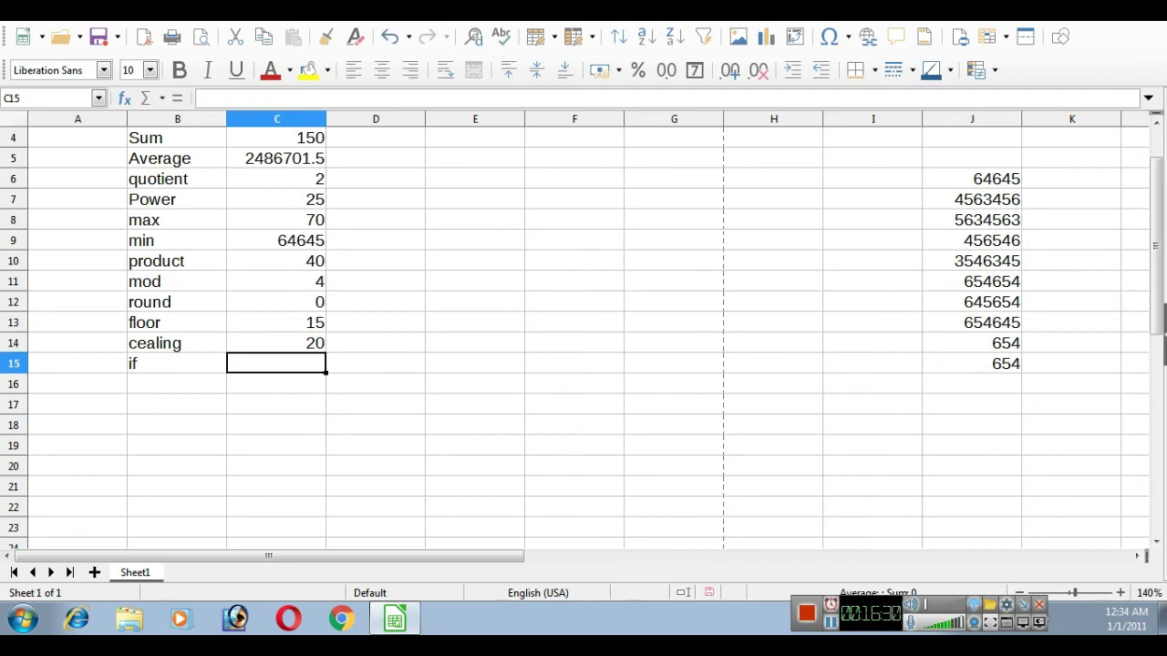
# Step: Review the FLOOR formula in C13 and the CEILING formula in C14 without changing either
pyautogui.click(276, 323)
pyautogui.press('F2')
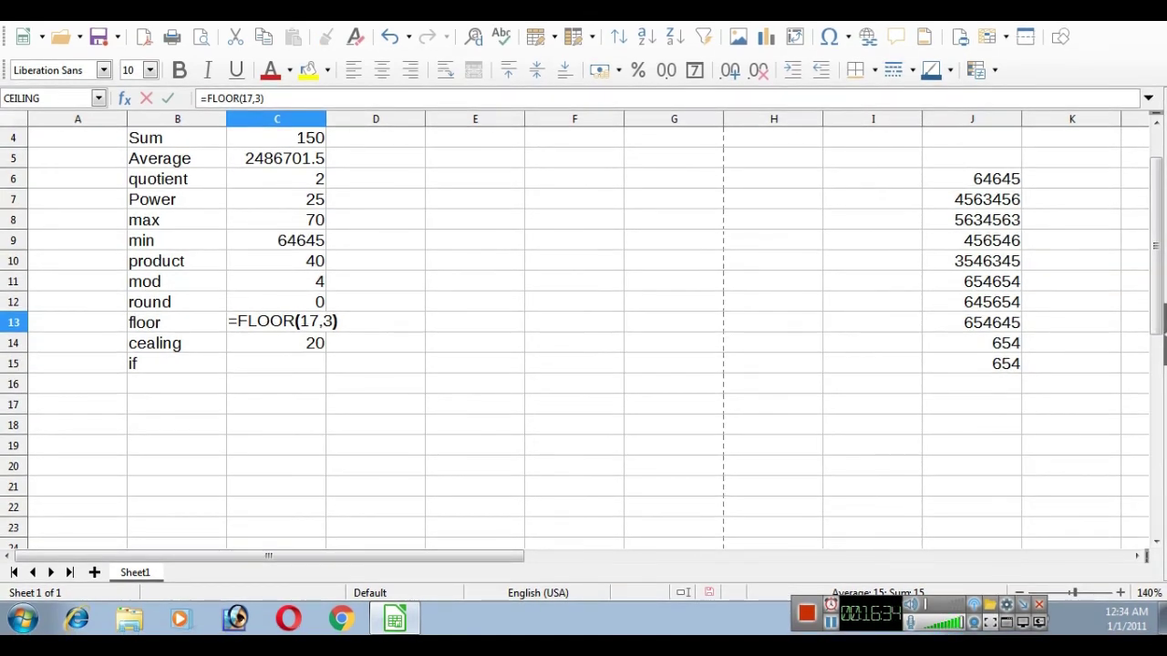
pyautogui.click(282, 343)
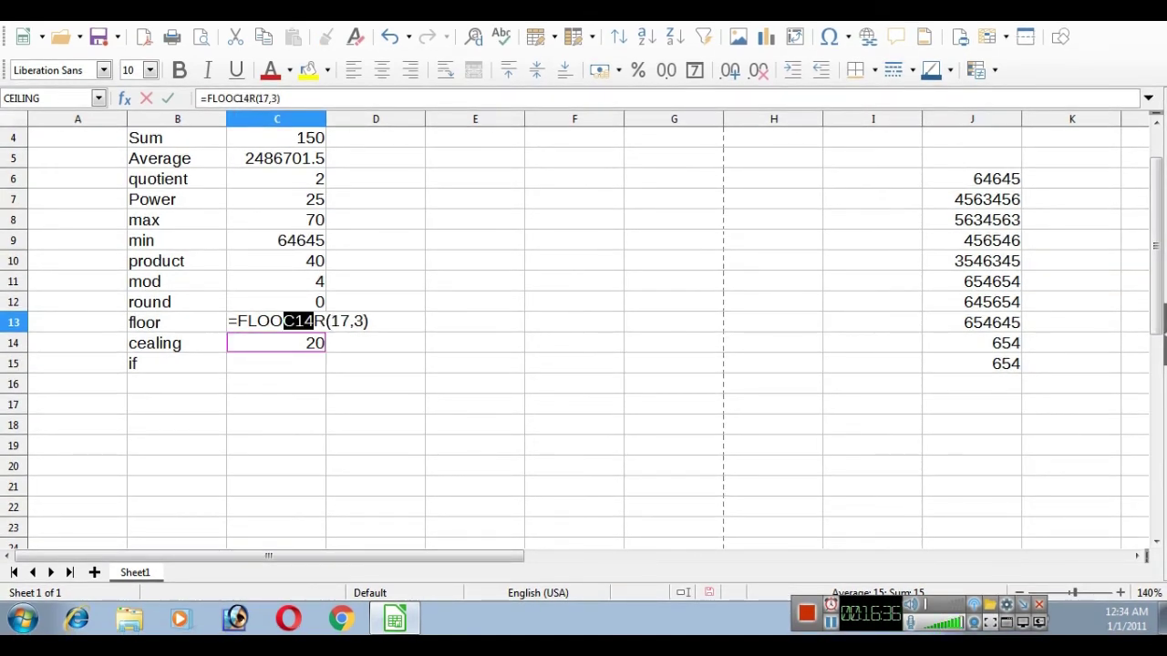
pyautogui.press('Escape')
pyautogui.click(306, 341)
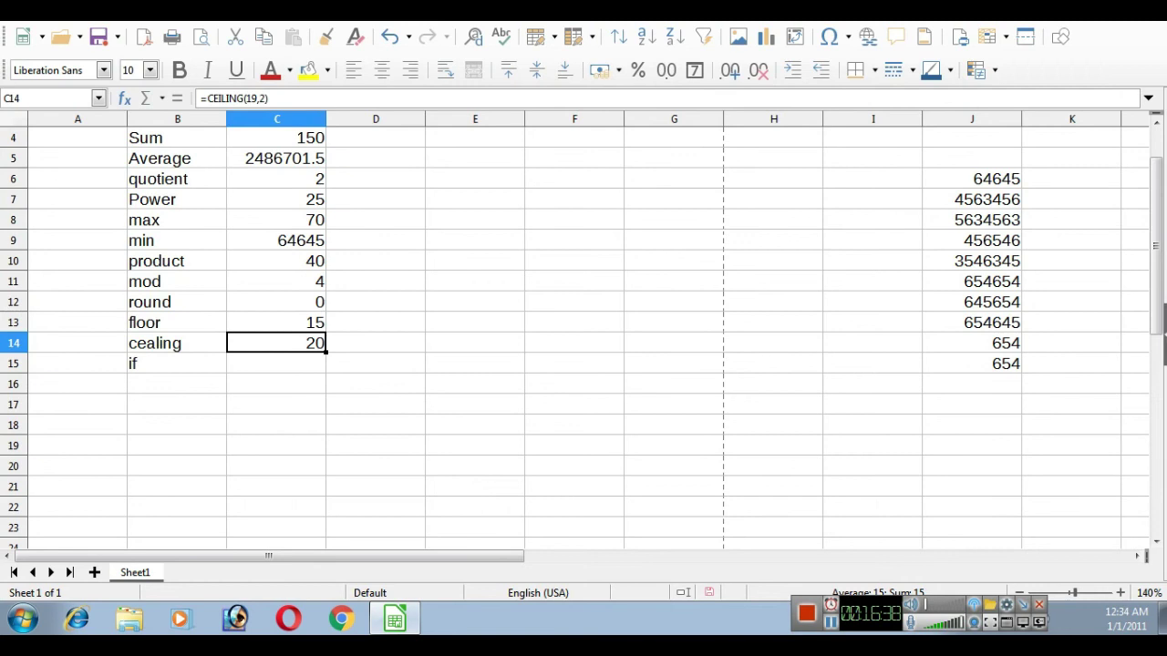
pyautogui.press('F2')
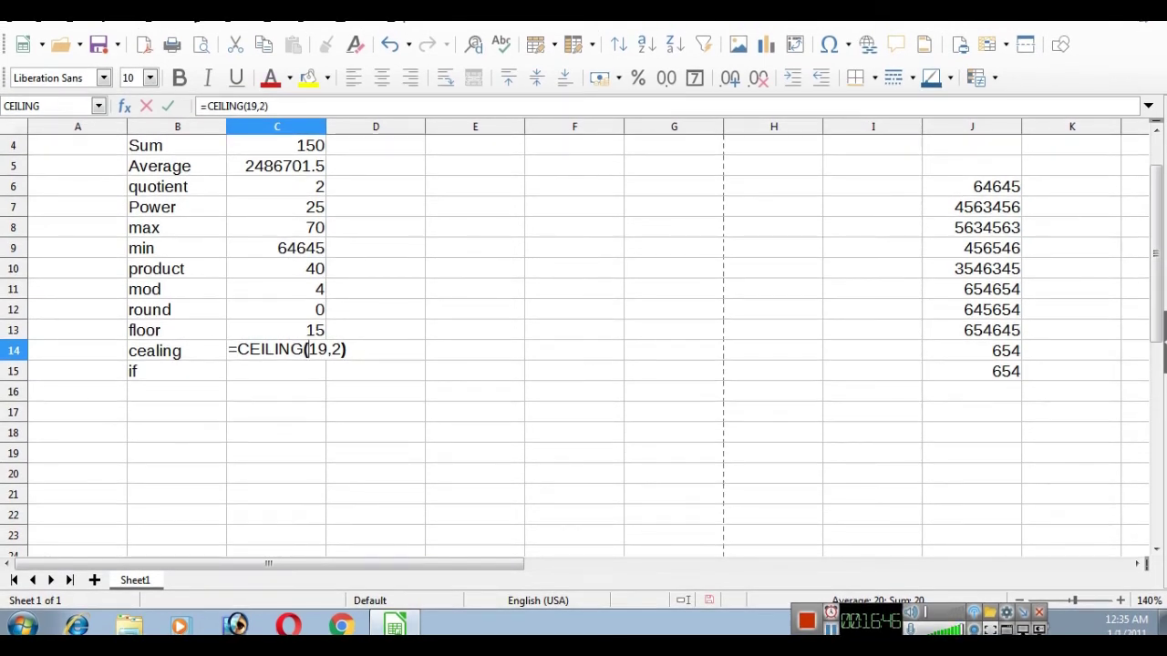
pyautogui.press('Return')
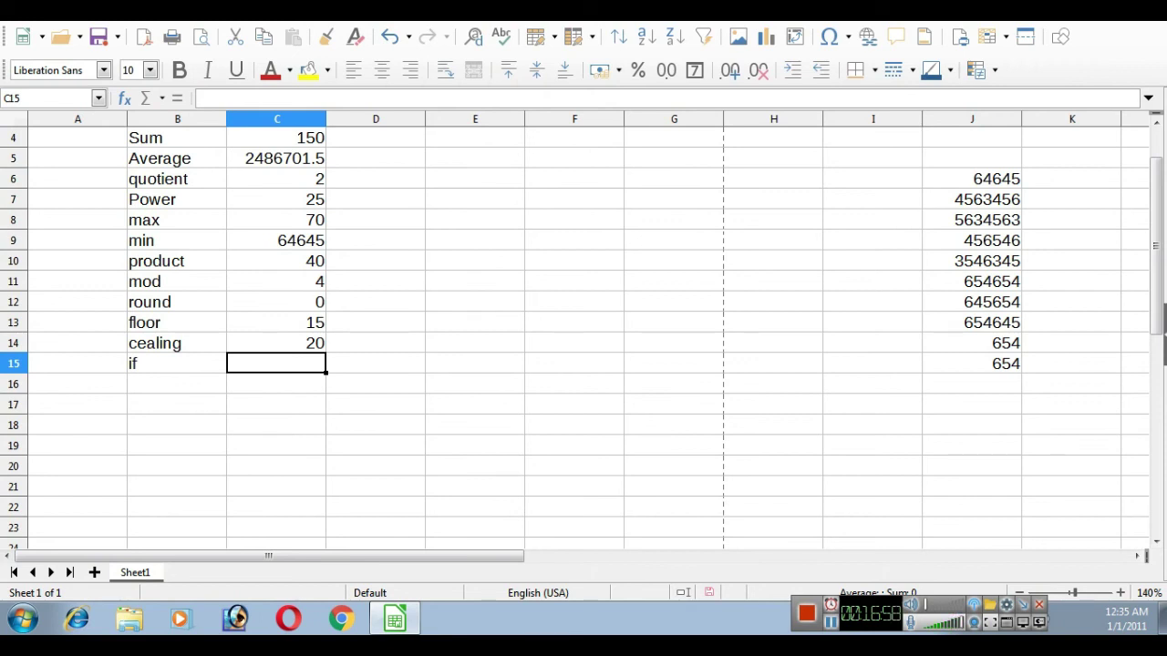
# Step: Write the formula =IF(6>3,"ok","not") in cell D17, leaving the cell open for editing
pyautogui.click(376, 383)
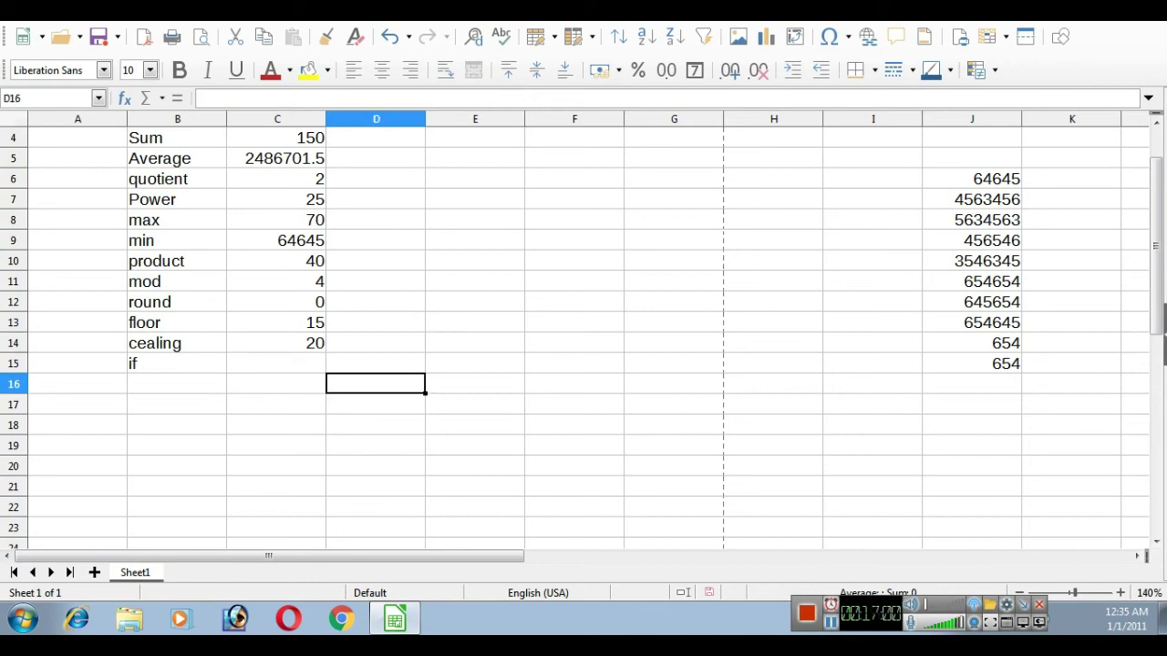
pyautogui.write('=IF(6>3,"ok","not')
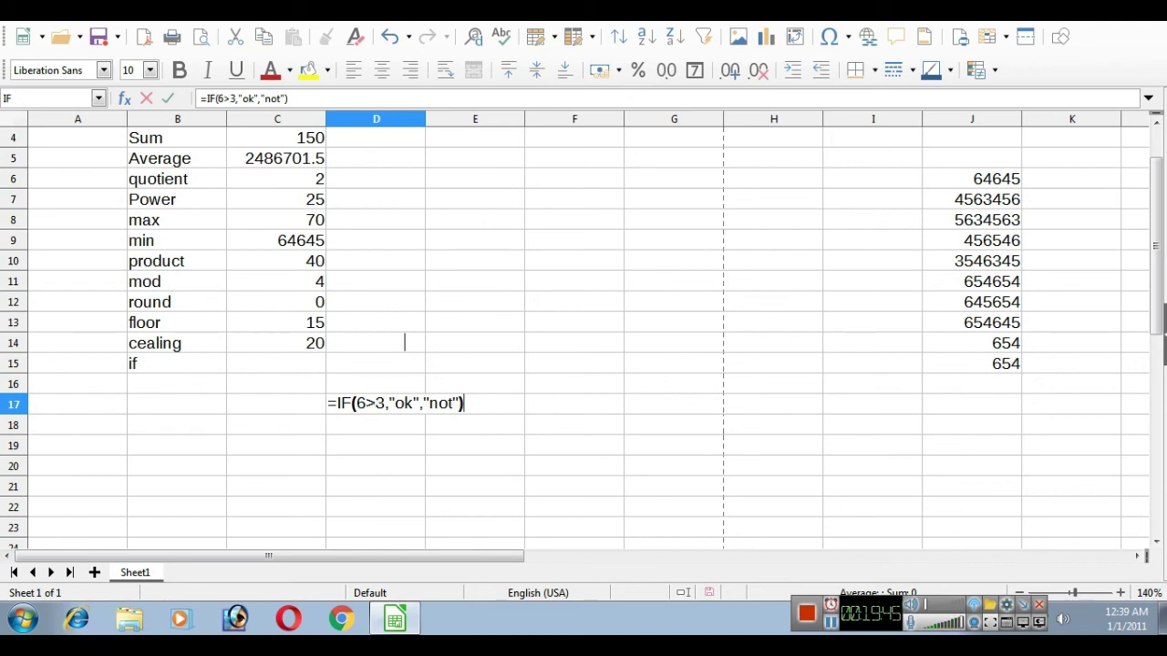
# Step: Highlight the test 6>3, the value "ok" and the value "not" in turn within D17's IF formula
pyautogui.hotkey('shift', 'Left')
pyautogui.hotkey('shift', 'Left')
pyautogui.hotkey('shift', 'Left')
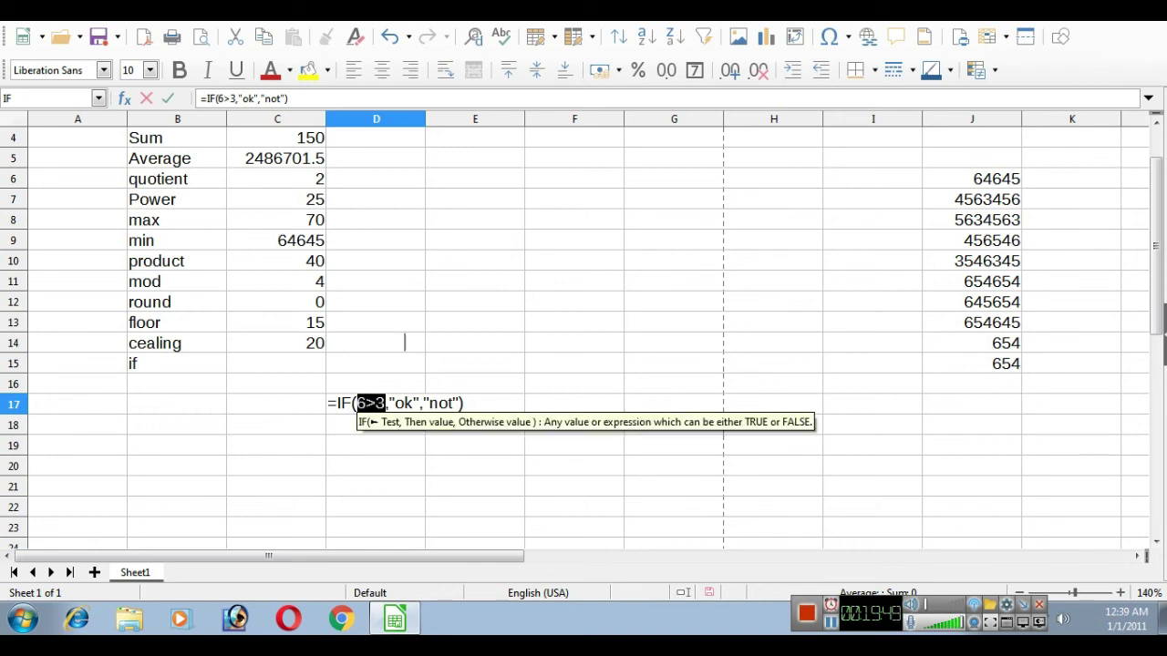
pyautogui.press('Right')
pyautogui.press('Right')
pyautogui.press('Right')
pyautogui.press('Right')
pyautogui.press('Right')
pyautogui.hotkey('shift', 'Left')
pyautogui.hotkey('shift', 'Left')
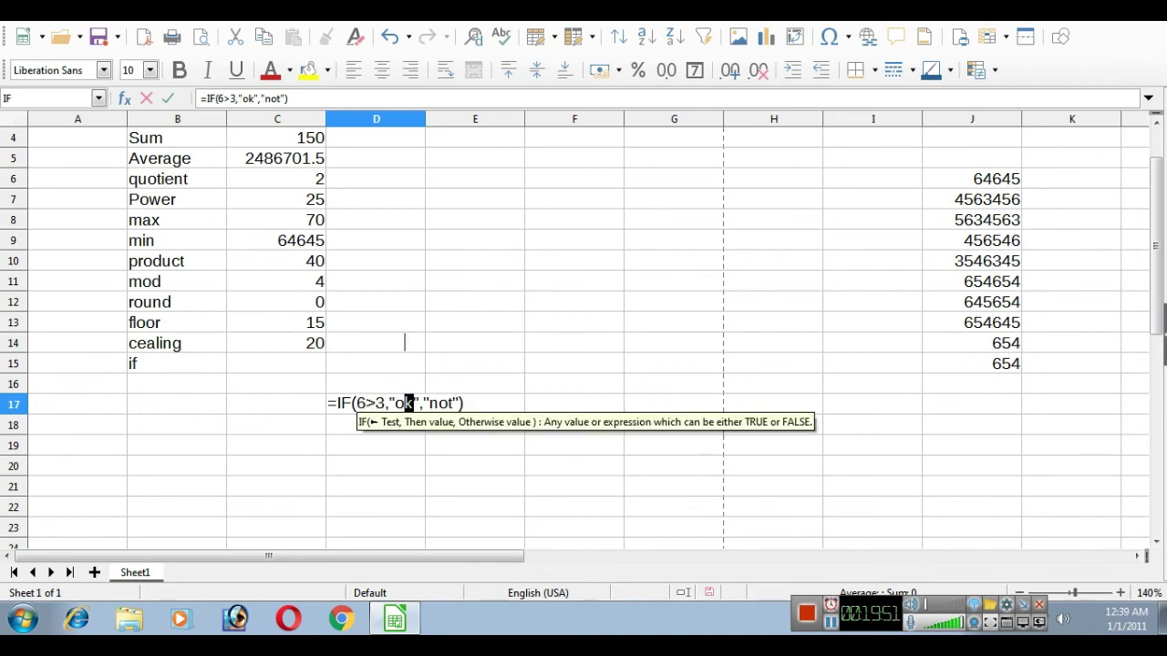
pyautogui.press('Right')
pyautogui.press('Right')
pyautogui.press('Right')
pyautogui.press('Right')
pyautogui.press('Right')
pyautogui.press('Right')
pyautogui.press('Right')
pyautogui.press('Right')
pyautogui.hotkey('shift', 'Left')
pyautogui.hotkey('shift', 'Left')
pyautogui.hotkey('shift', 'Left')
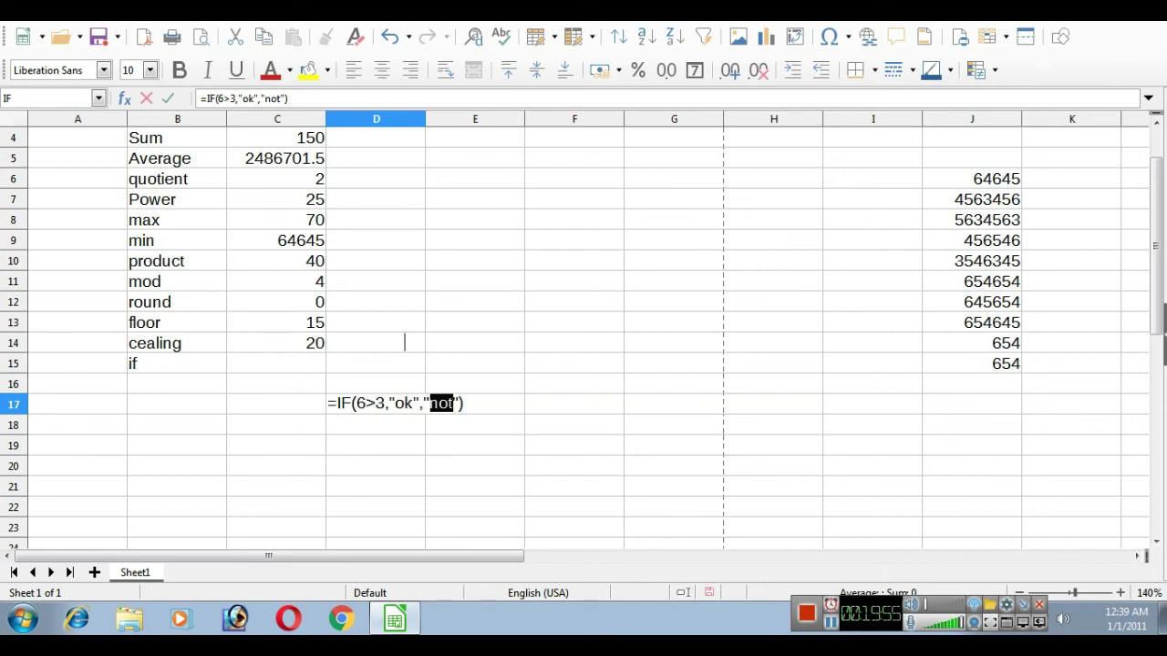
# Step: Go through the three arguments of D17's IF formula once more, from the condition to the otherwise value
pyautogui.press('Left')
pyautogui.press('Left')
pyautogui.press('Left')
pyautogui.press('Left')
pyautogui.press('Left')
pyautogui.press('Left')
pyautogui.press('Left')
pyautogui.hotkey('shift', 'Left')
pyautogui.hotkey('shift', 'Left')
pyautogui.hotkey('shift', 'Left')
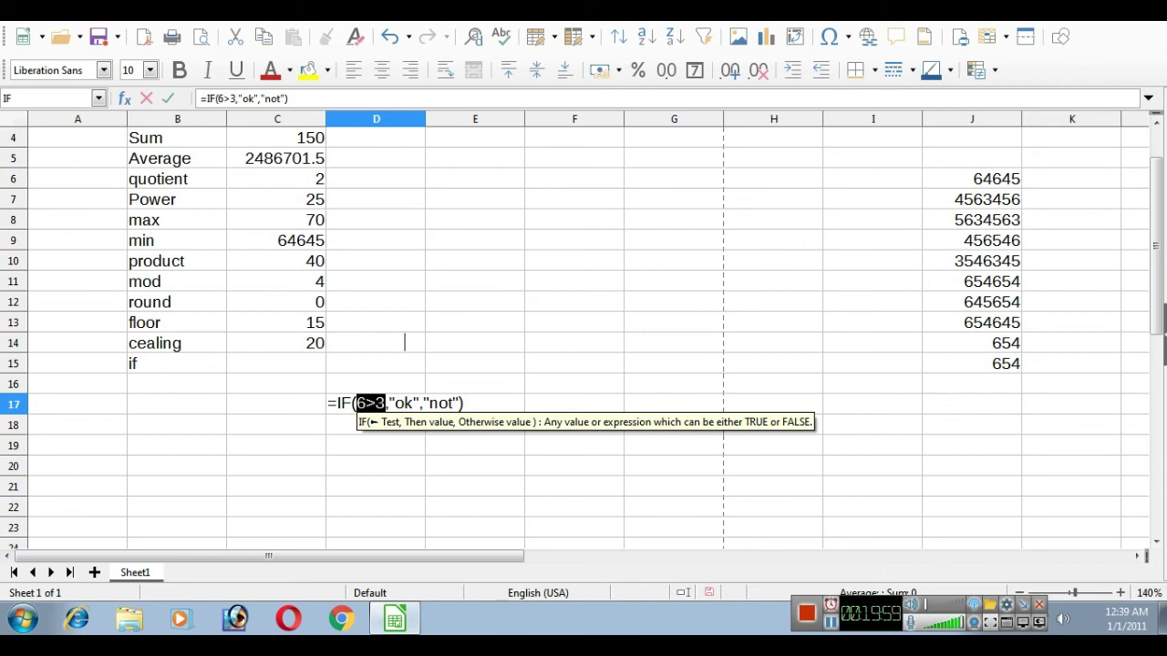
pyautogui.press('Right')
pyautogui.press('Right')
pyautogui.press('Right')
pyautogui.press('Right')
pyautogui.press('Right')
pyautogui.hotkey('shift', 'Right')
pyautogui.hotkey('shift', 'Right')
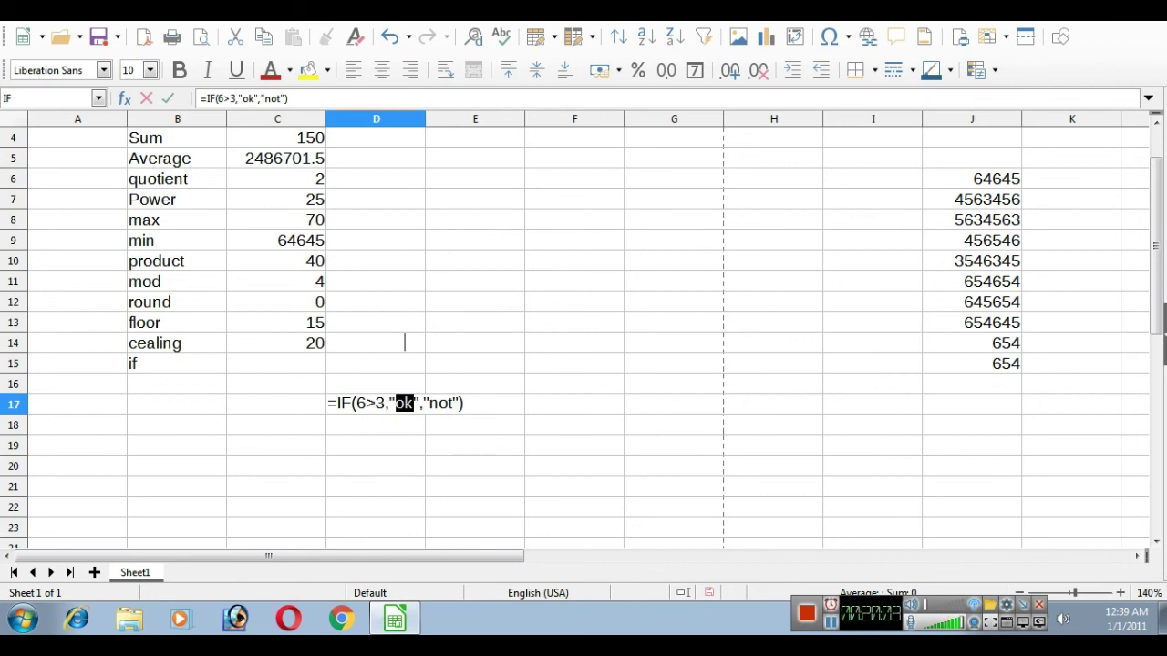
pyautogui.press('Right')
pyautogui.press('Right')
pyautogui.press('Right')
pyautogui.hotkey('shift', 'Right')
pyautogui.hotkey('shift', 'Right')
pyautogui.hotkey('shift', 'Right')
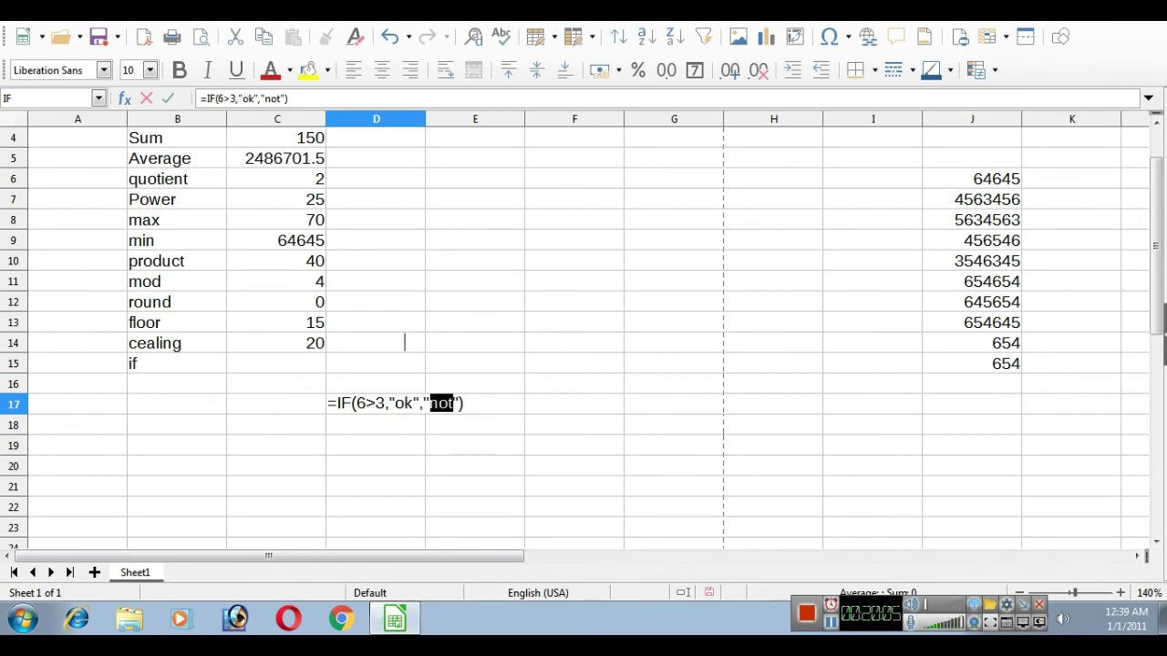
# Step: Highlight the condition 6>3 and its "ok" value in D17's IF formula, and commit the formula
pyautogui.press('Left')
pyautogui.press('Left')
pyautogui.press('Left')
pyautogui.press('Left')
pyautogui.press('Left')
pyautogui.press('Left')
pyautogui.press('Left')
pyautogui.press('Left')
pyautogui.press('Left')
pyautogui.press('Left')
pyautogui.press('Left')
pyautogui.hotkey('shift', 'Left')
pyautogui.hotkey('shift', 'Left')
pyautogui.hotkey('shift', 'Left')
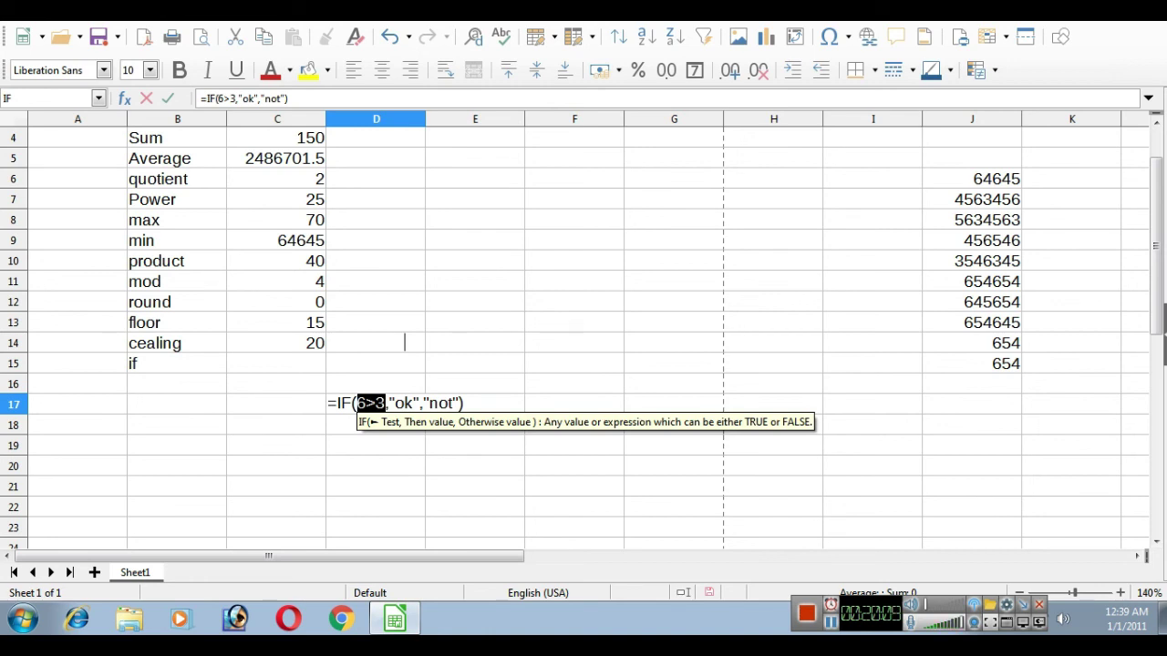
pyautogui.press('Right')
pyautogui.press('Right')
pyautogui.hotkey('shift', 'Right')
pyautogui.hotkey('shift', 'Right')
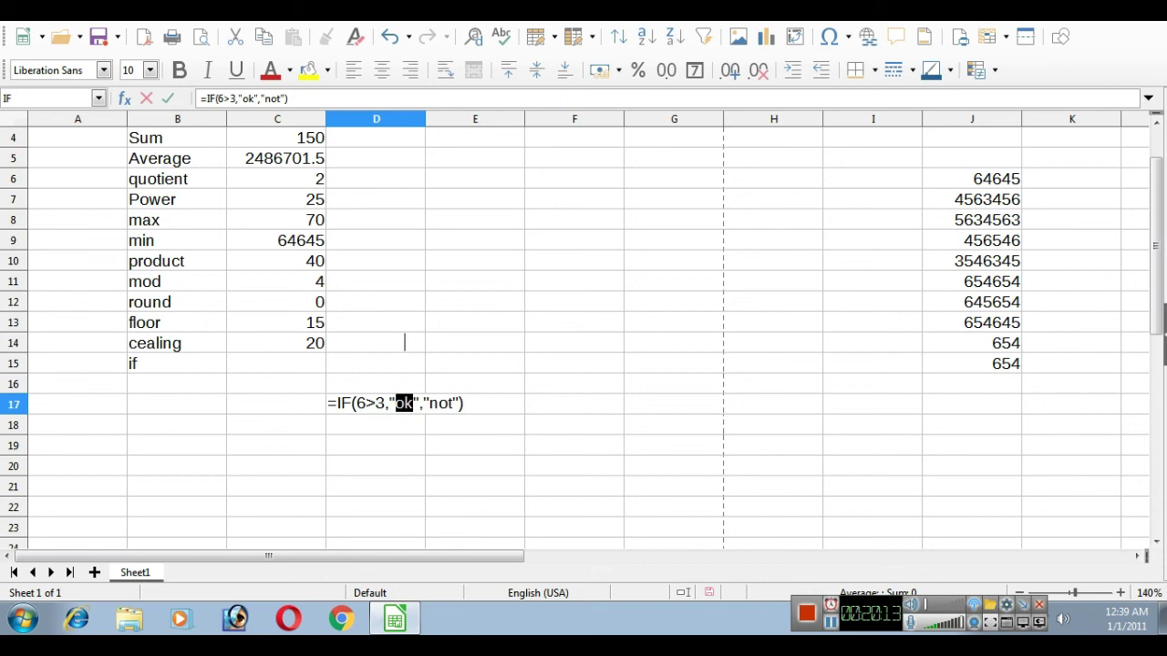
pyautogui.press('Right')
pyautogui.press('Return')
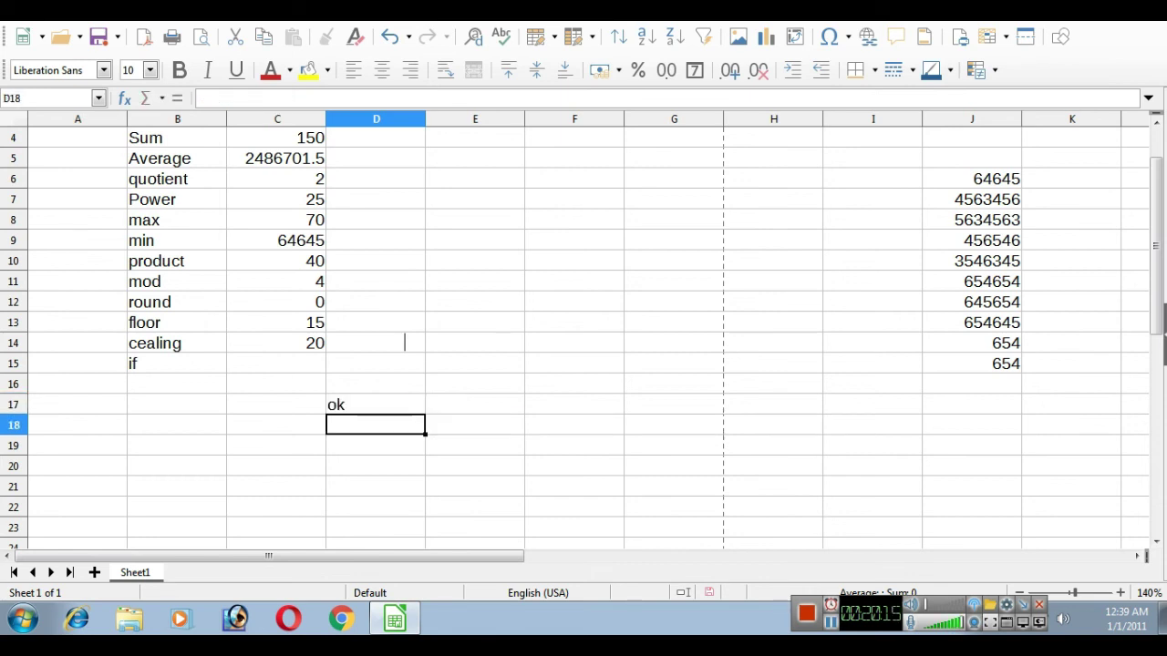
# Step: Change the condition in D17's IF formula to 6<3, keeping the cell open for editing
pyautogui.press('Up')
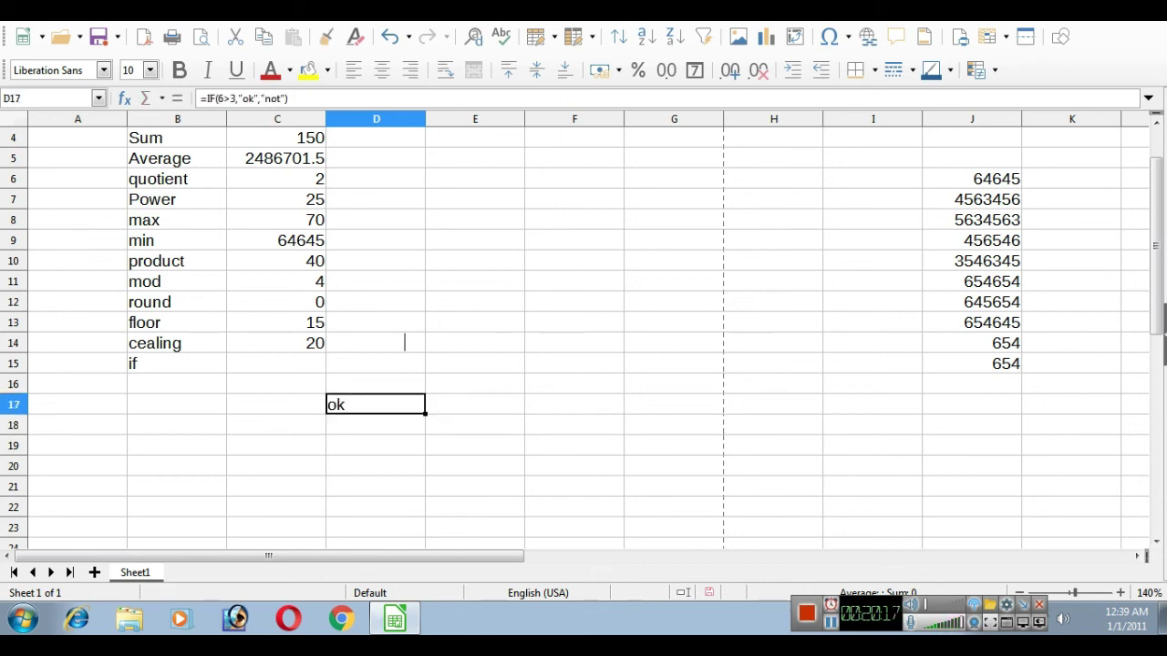
pyautogui.press('F2')
pyautogui.press('Left')
pyautogui.press('Left')
pyautogui.press('Left')
pyautogui.press('Left')
pyautogui.press('Left')
pyautogui.press('Left')
pyautogui.press('Left')
pyautogui.press('Left')
pyautogui.press('Left')
pyautogui.press('Left')
pyautogui.press('Left')
pyautogui.press('Left')
pyautogui.press('Left')
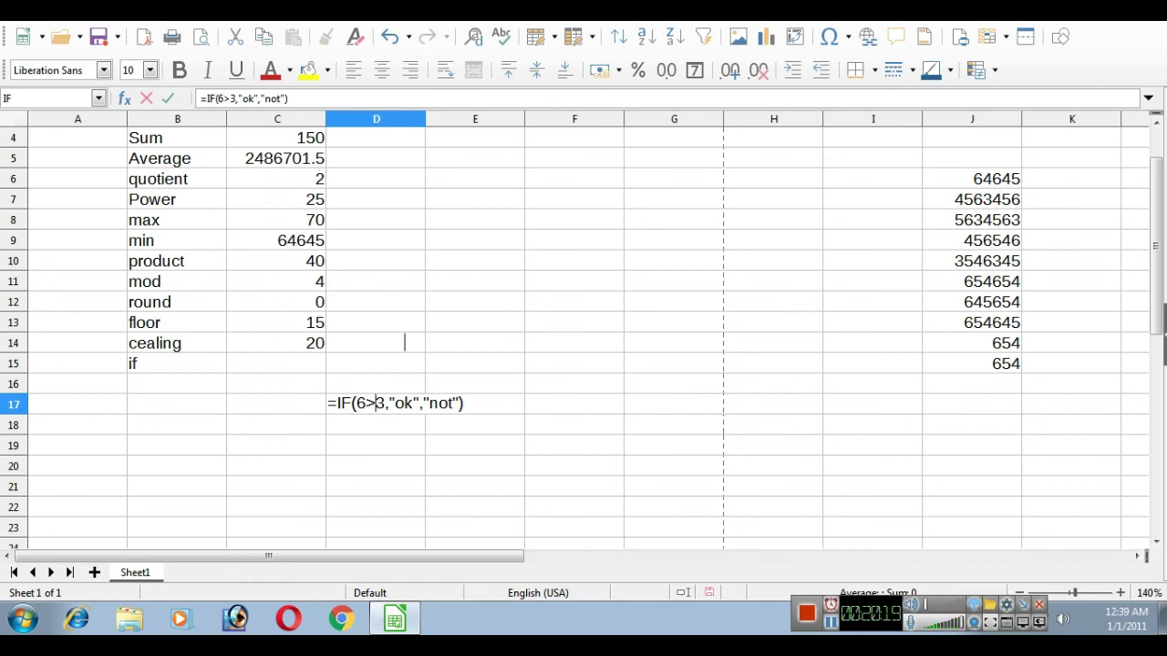
pyautogui.hotkey('shift', 'Left')
pyautogui.press('Delete')
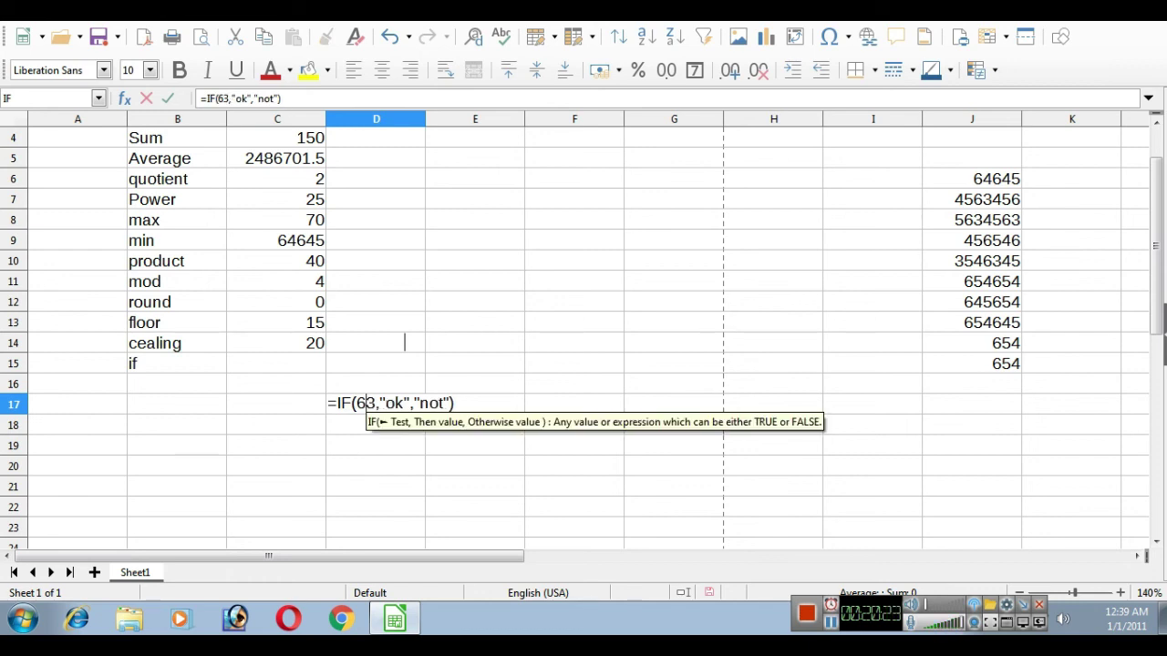
pyautogui.write('<')
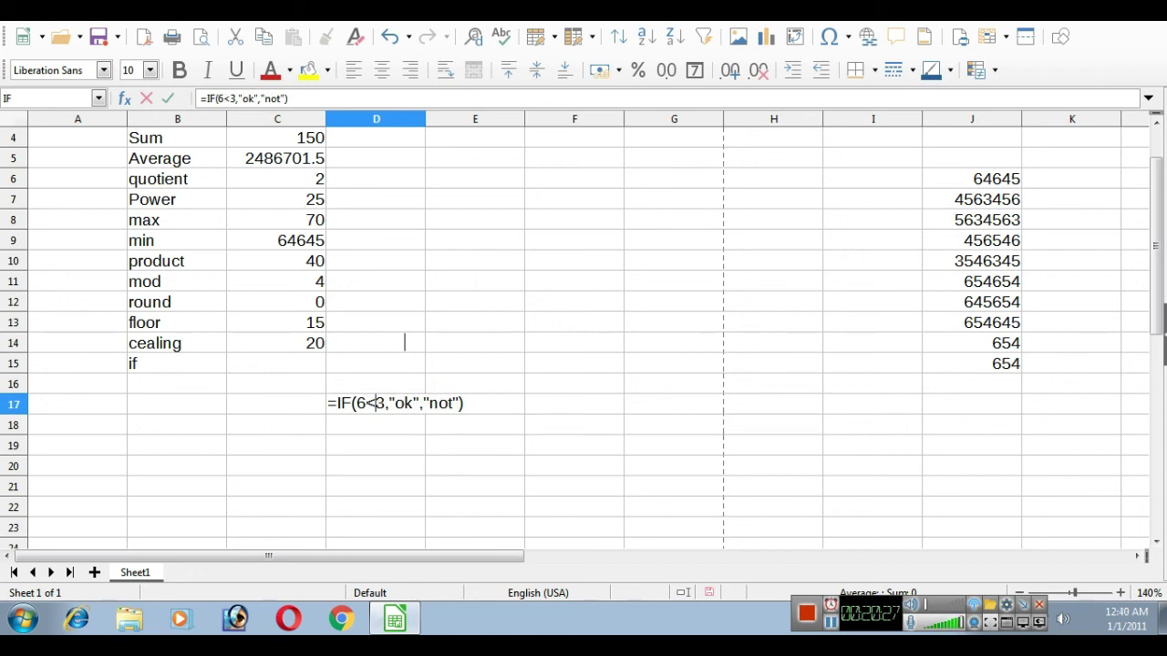
# Step: Highlight the condition 6<3 in D17's IF formula several times to examine the test
pyautogui.press('Right')
pyautogui.hotkey('shift', 'Left')
pyautogui.hotkey('shift', 'Left')
pyautogui.hotkey('shift', 'Left')
pyautogui.press('Right')
pyautogui.press('Right')
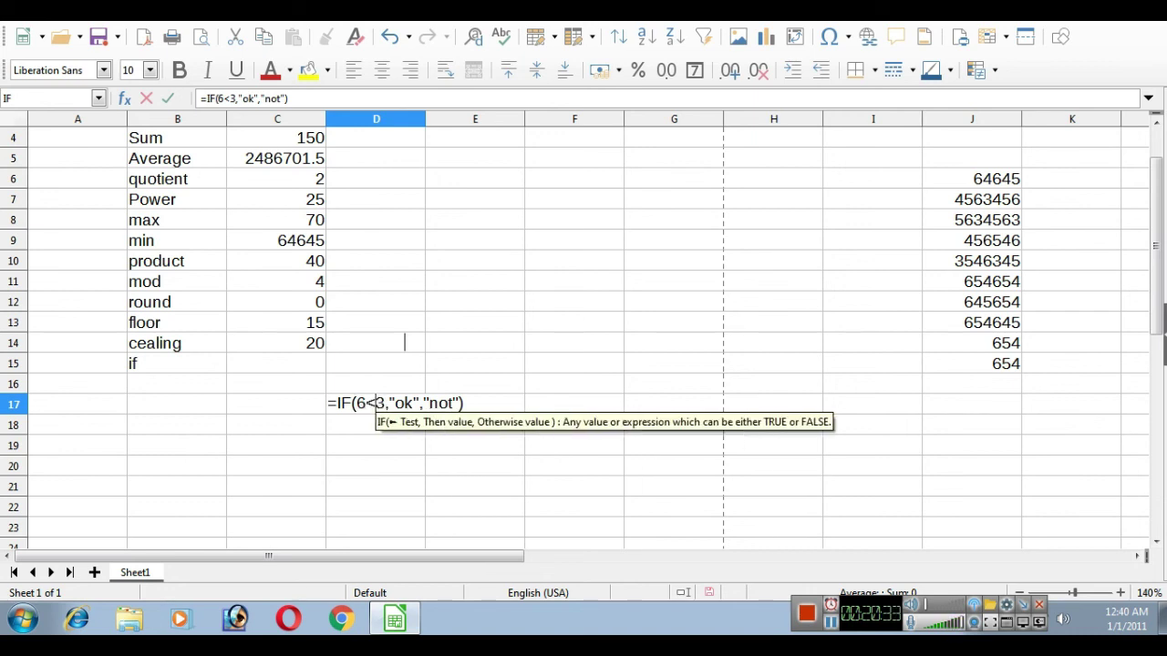
pyautogui.press('Left')
pyautogui.press('Left')
pyautogui.hotkey('shift', 'Right')
pyautogui.hotkey('shift', 'Right')
pyautogui.hotkey('shift', 'Right')
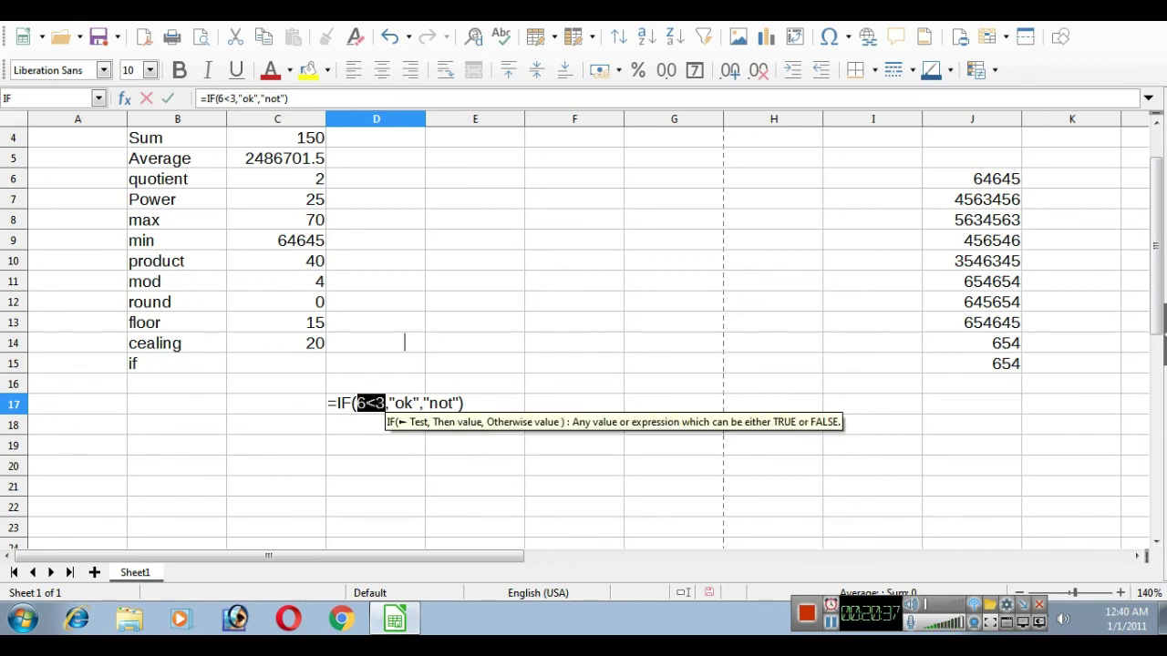
pyautogui.press('Right')
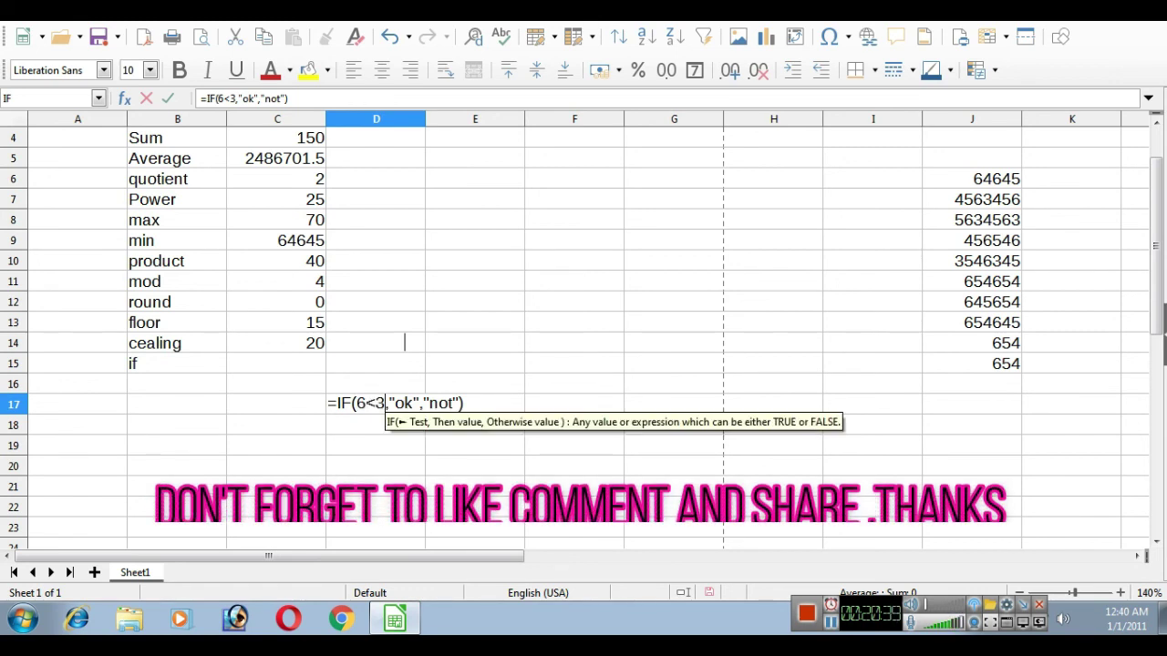
pyautogui.hotkey('shift', 'Left')
pyautogui.hotkey('shift', 'Left')
pyautogui.hotkey('shift', 'Left')
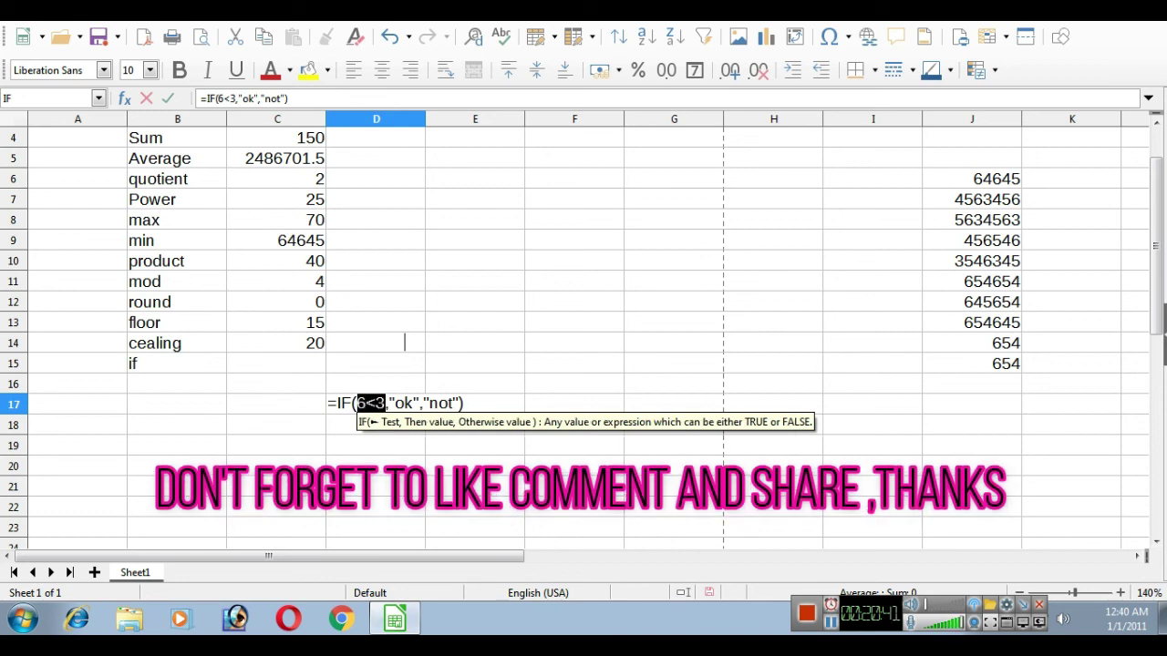
# Step: Highlight the otherwise value "not" in D17's IF formula and commit the formula
pyautogui.press('Right')
pyautogui.press('Right')
pyautogui.press('Right')
pyautogui.press('Right')
pyautogui.press('Right')
pyautogui.press('Right')
pyautogui.press('Right')
pyautogui.press('Right')
pyautogui.hotkey('shift', 'Right')
pyautogui.hotkey('shift', 'Right')
pyautogui.hotkey('shift', 'Right')
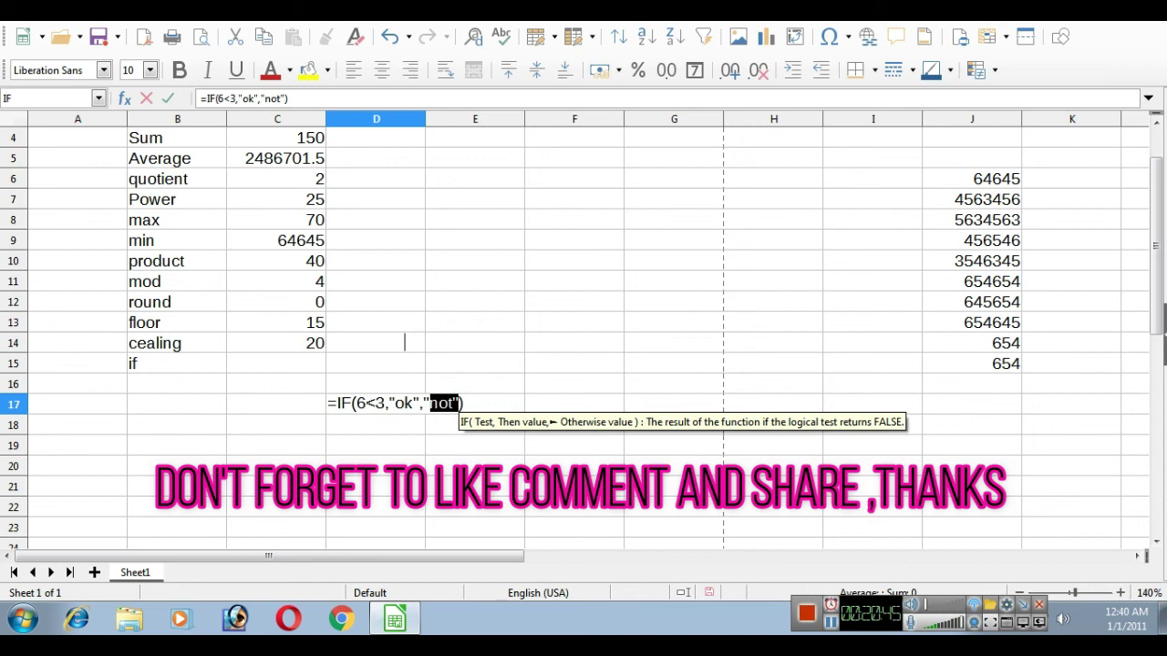
pyautogui.press('Return')
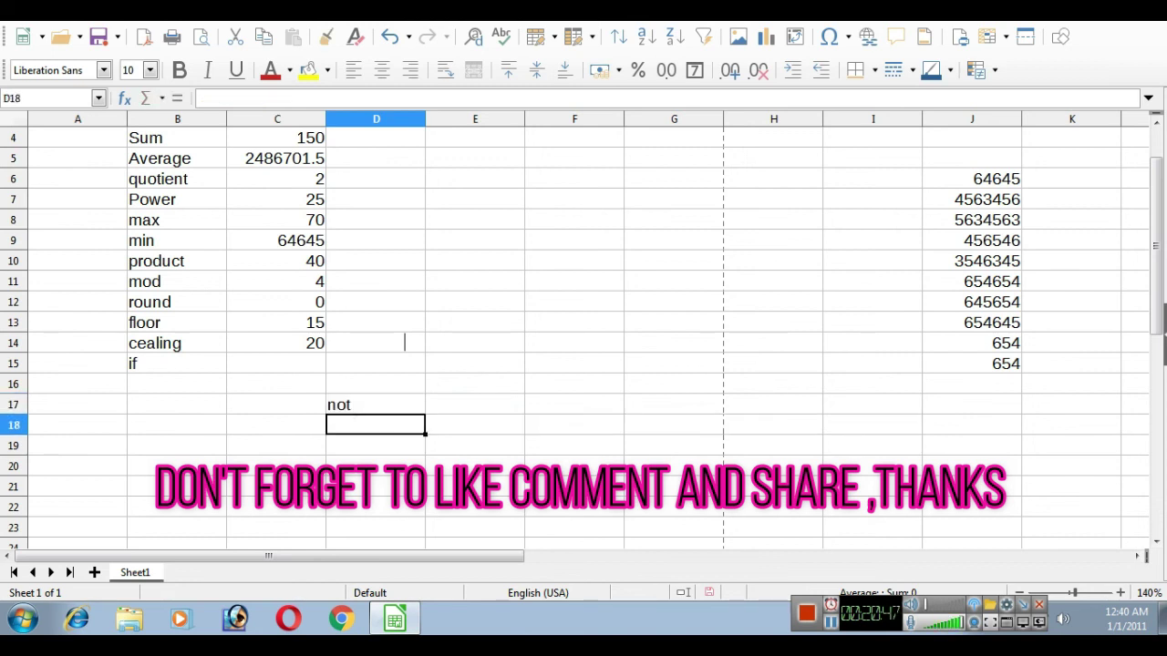
# Step: Reopen D17's IF formula and go over its condition 6<3 and its "ok" value
pyautogui.press('Up')
pyautogui.press('F2')
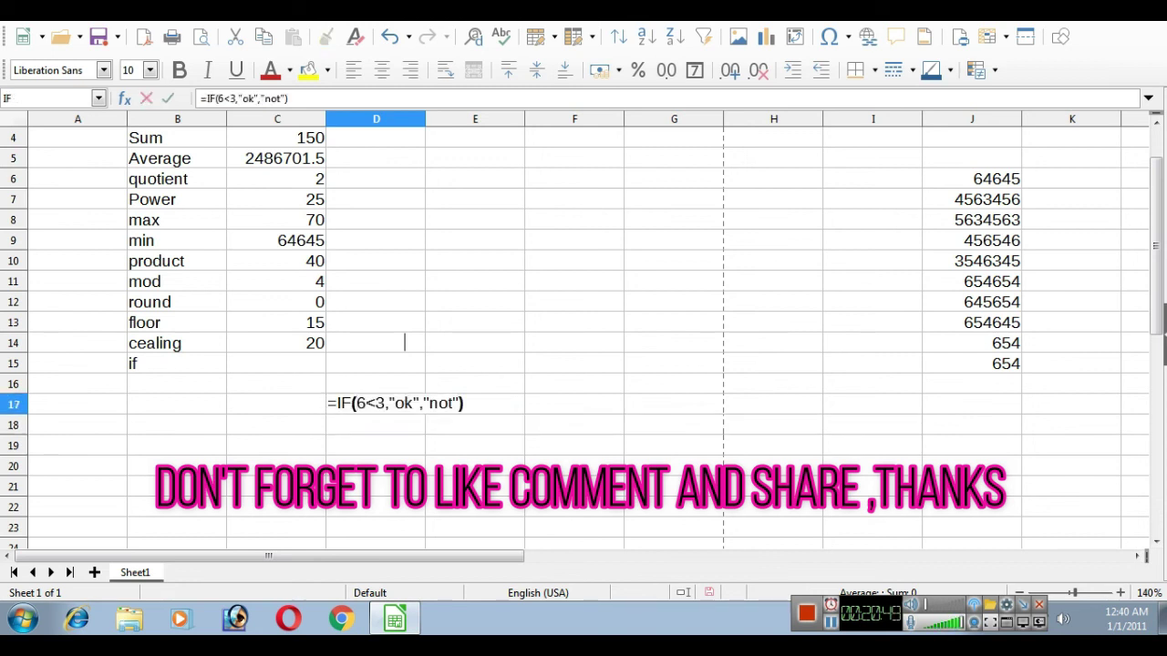
pyautogui.hotkey('shift', 'Right')
pyautogui.hotkey('shift', 'Right')
pyautogui.hotkey('shift', 'Right')
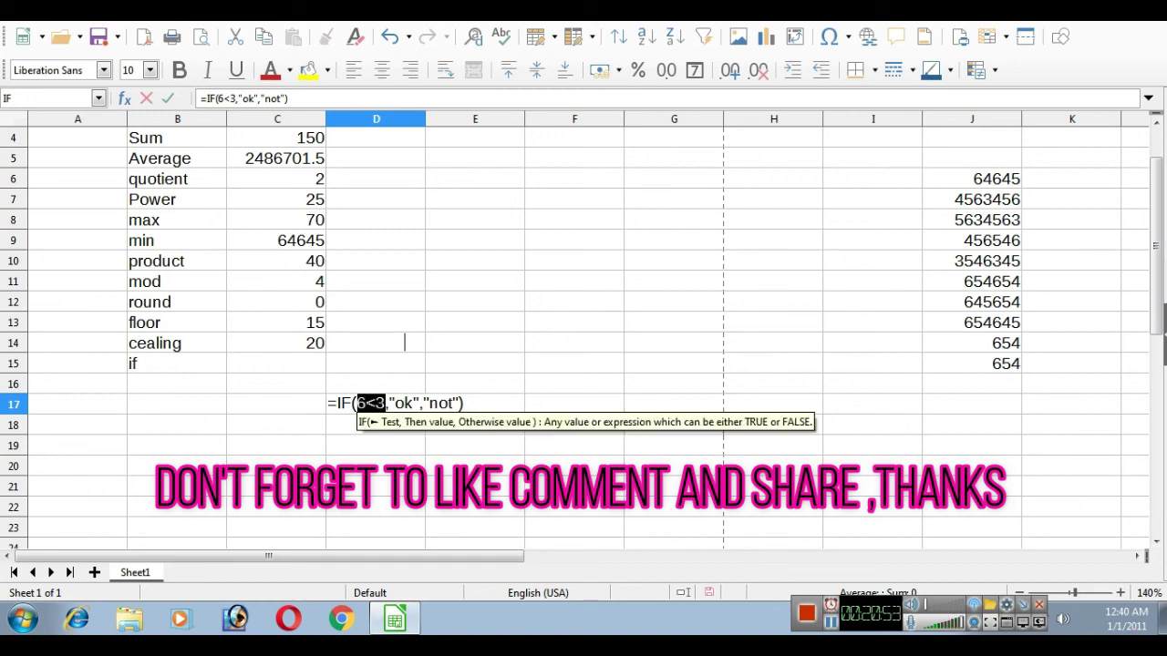
pyautogui.press('Right')
pyautogui.press('Right')
pyautogui.hotkey('shift', 'Right')
pyautogui.hotkey('shift', 'Right')
pyautogui.hotkey('shift', 'Right')
pyautogui.press('Left')
pyautogui.press('Left')
pyautogui.press('Left')
pyautogui.hotkey('shift', 'Left')
pyautogui.hotkey('shift', 'Left')
pyautogui.hotkey('shift', 'Left')
# Step: Highlight the otherwise value "not" in D17's formula, and return to the "ok" value
pyautogui.press('Right')
pyautogui.press('Right')
pyautogui.press('Right')
pyautogui.press('Right')
pyautogui.press('Right')
pyautogui.press('Right')
pyautogui.press('Right')
pyautogui.hotkey('shift', 'Right')
pyautogui.hotkey('shift', 'Right')
pyautogui.moveTo(438, 403); pyautogui.dragTo(453, 403)
pyautogui.click(405, 403)
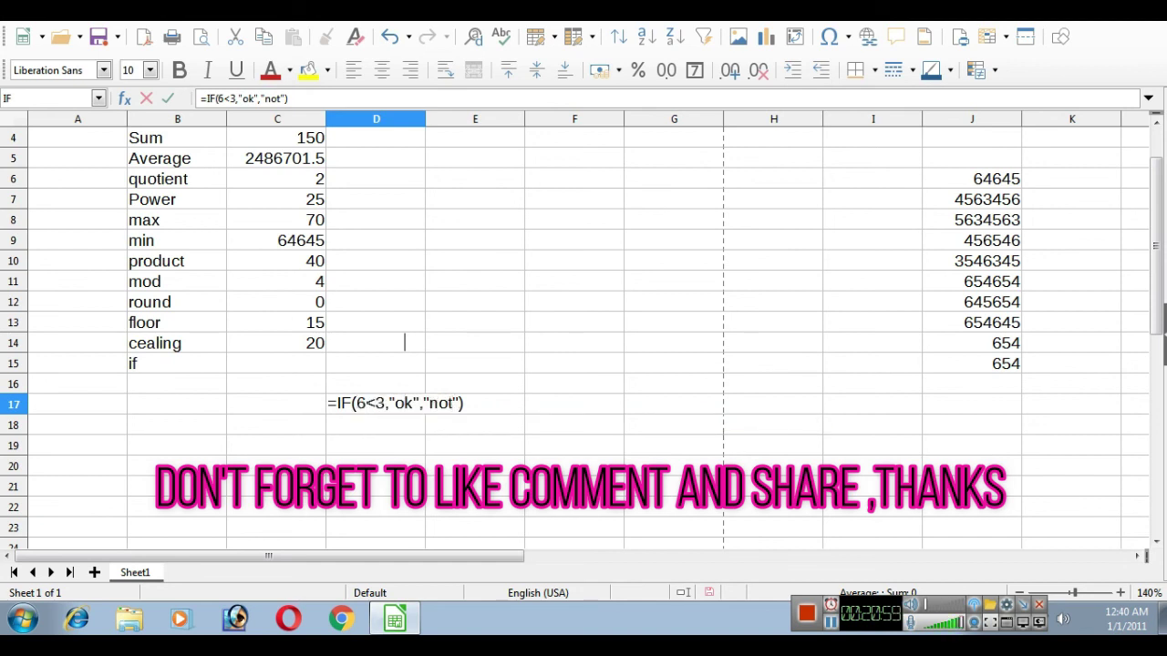
# Step: Replace the otherwise value in D17's IF formula with "to" and commit the formula
pyautogui.press('Right')
pyautogui.press('Right')
pyautogui.press('Right')
pyautogui.press('Right')
pyautogui.press('Right')
pyautogui.press('Right')
pyautogui.press('Right')
pyautogui.hotkey('shift', 'Left')
pyautogui.hotkey('shift', 'Left')
pyautogui.hotkey('shift', 'Left')
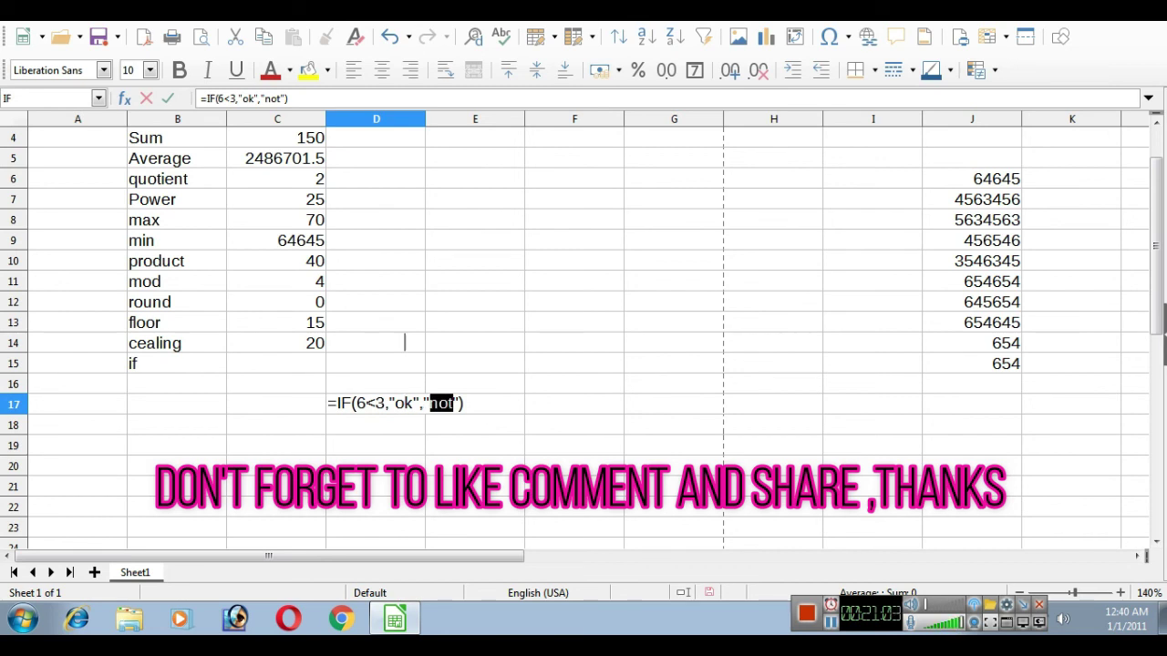
pyautogui.write('to')
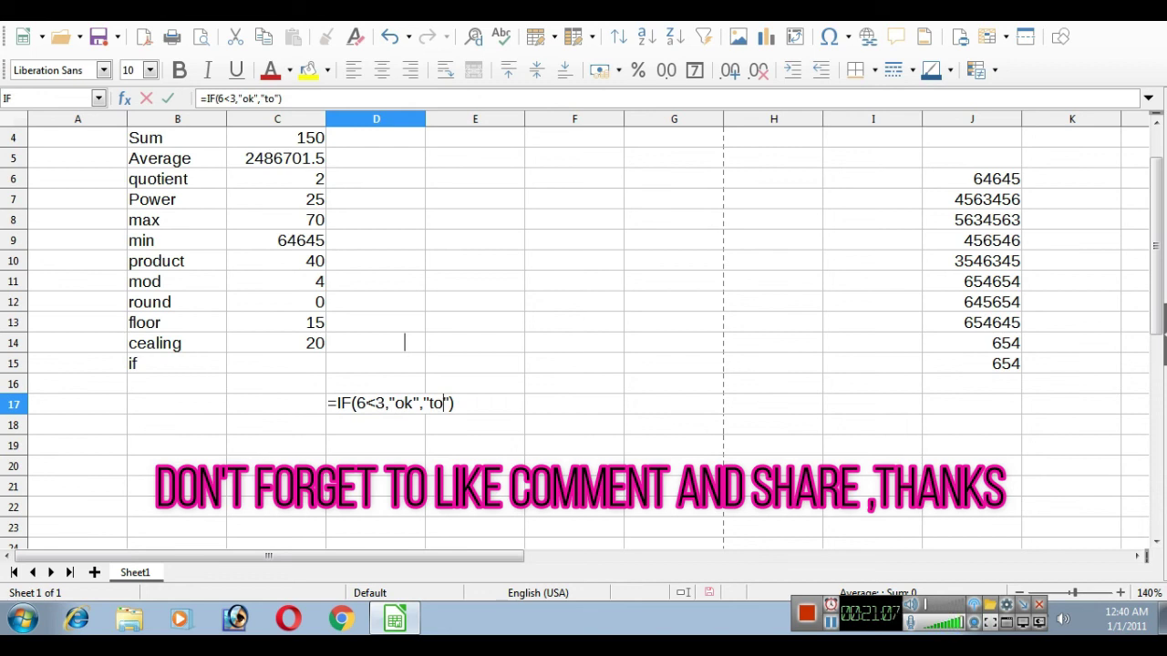
pyautogui.hotkey('shift', 'Left')
pyautogui.hotkey('shift', 'Left')
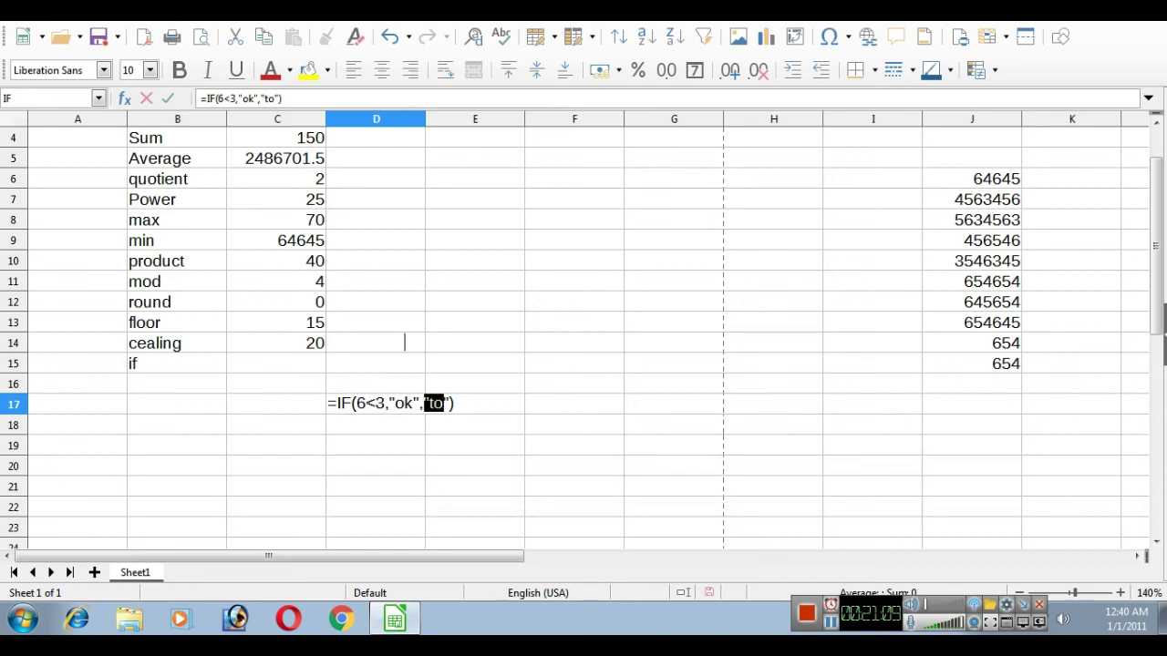
pyautogui.press('Return')
# Step: Reopen D17's formula, highlight 6<3, "ok" and "to" in turn, and leave the cell without changing it
pyautogui.doubleClick(377, 404)
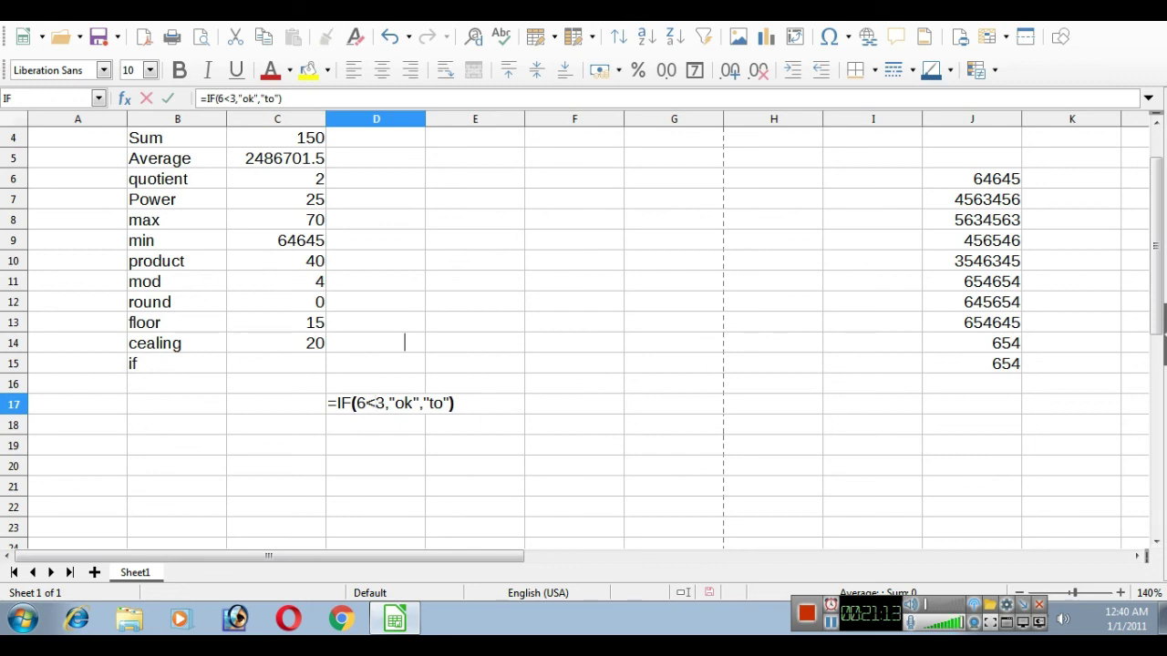
pyautogui.hotkey('shift', 'Left')
pyautogui.hotkey('shift', 'Left')
pyautogui.hotkey('shift', 'Left')
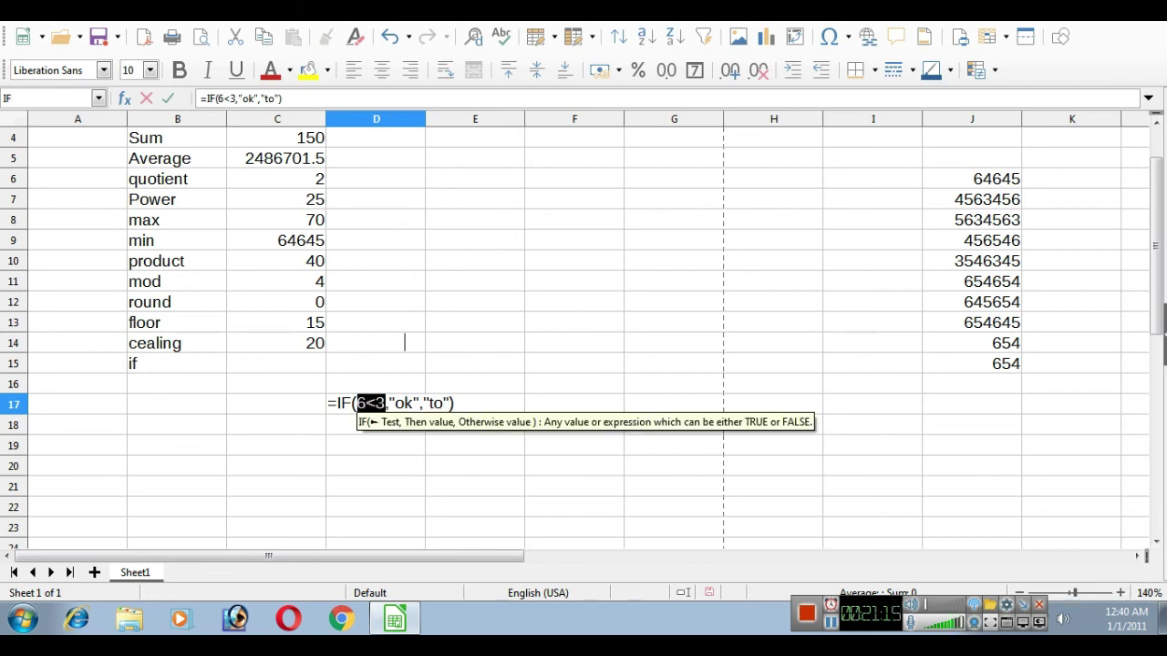
pyautogui.moveTo(415, 404); pyautogui.dragTo(394, 403)
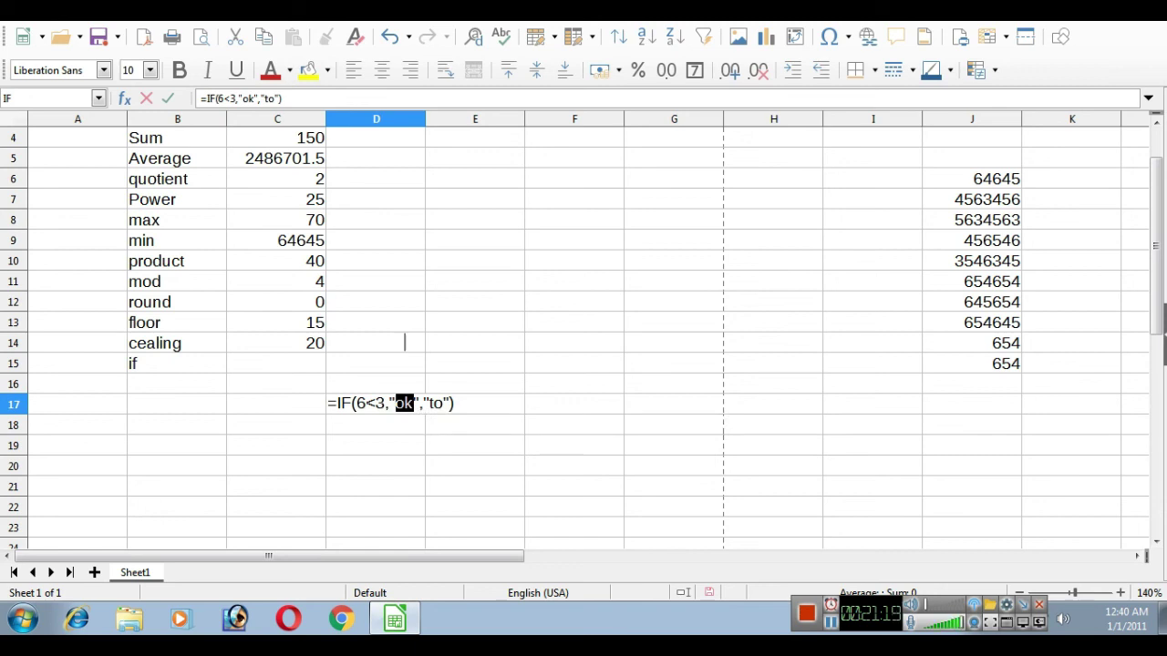
pyautogui.moveTo(444, 403)
pyautogui.mouseDown()
pyautogui.moveTo(357, 404)
pyautogui.moveTo(441, 404)
pyautogui.moveTo(428, 404)
pyautogui.mouseUp()
pyautogui.click(419, 404)
pyautogui.press('Down')
pyautogui.press('Escape')
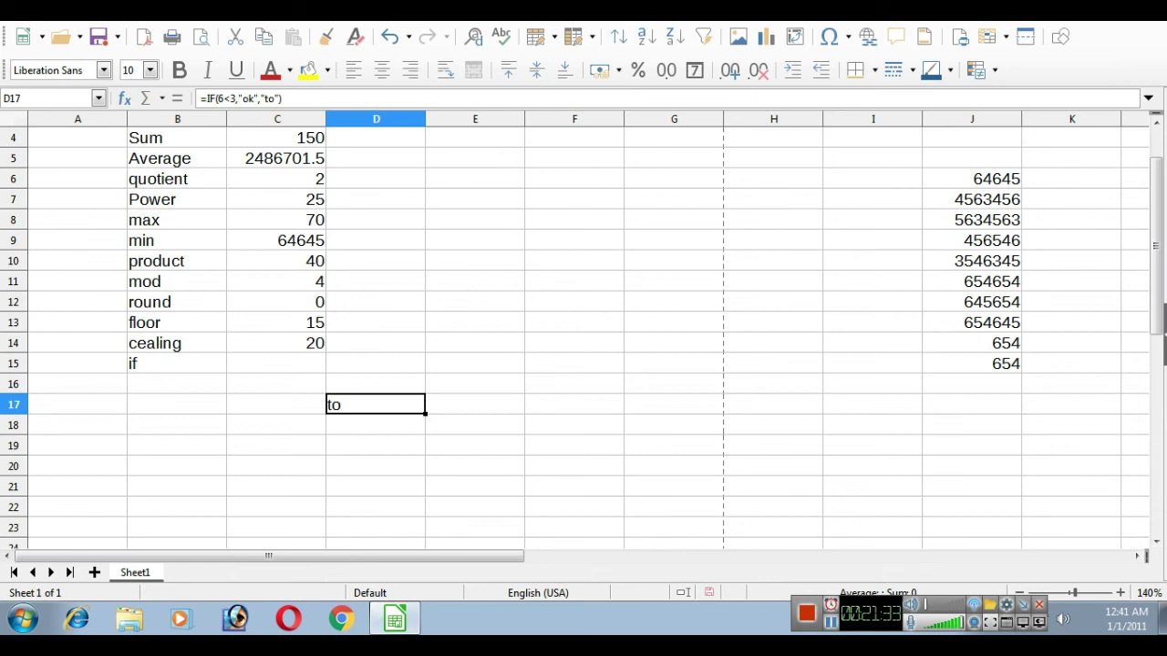
# Step: Go back to the formula list and review the results in column C from Sum down to min
pyautogui.click(474, 405)
pyautogui.scroll(1, 475, 405)
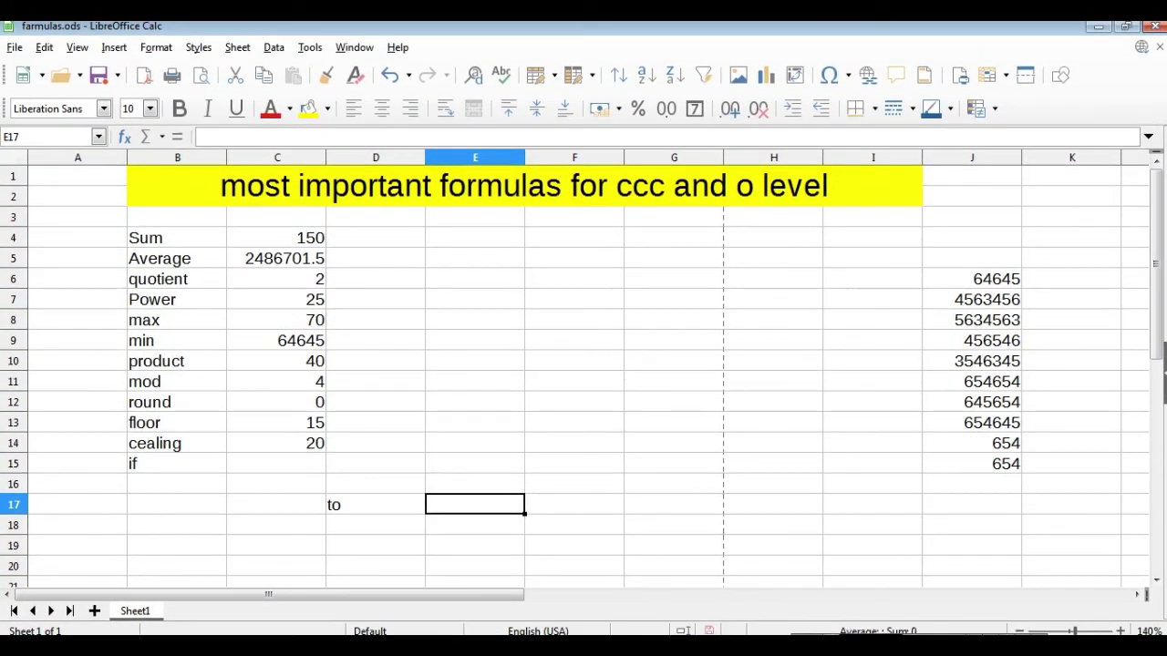
pyautogui.click(278, 243)
pyautogui.click(277, 304)
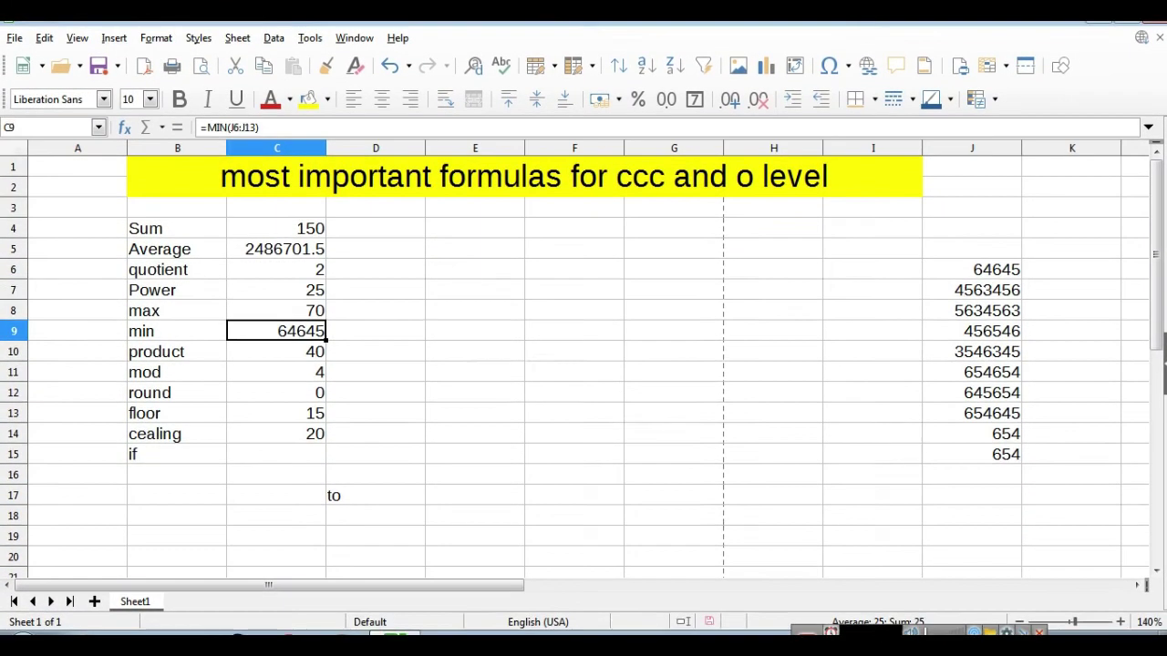
pyautogui.click(277, 345)
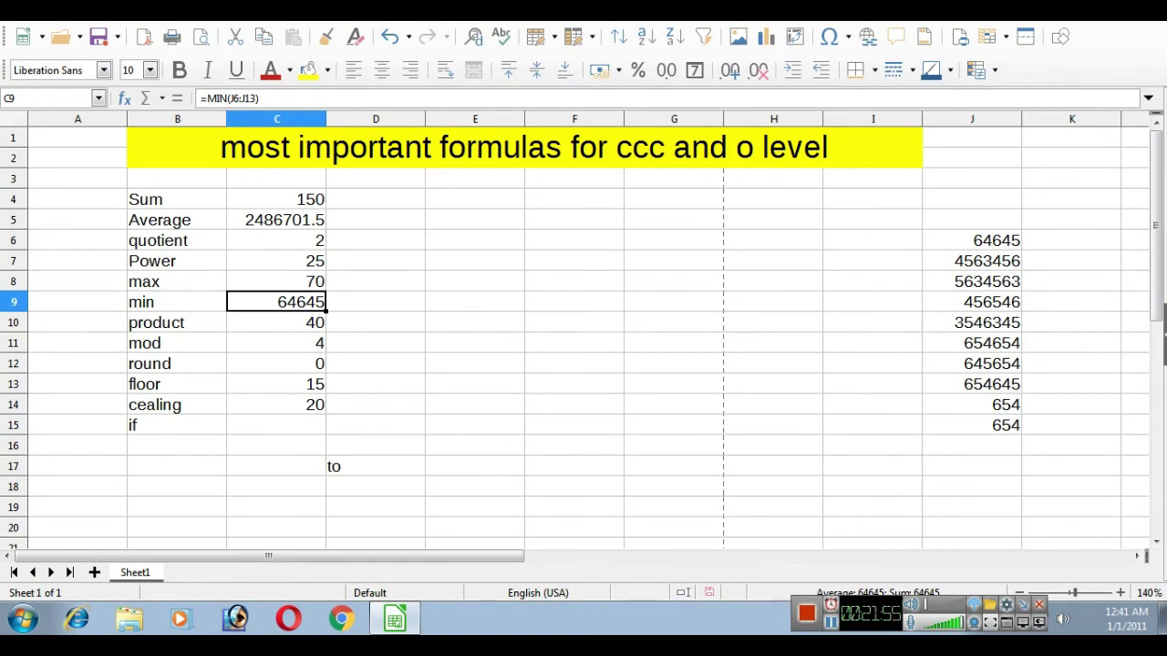